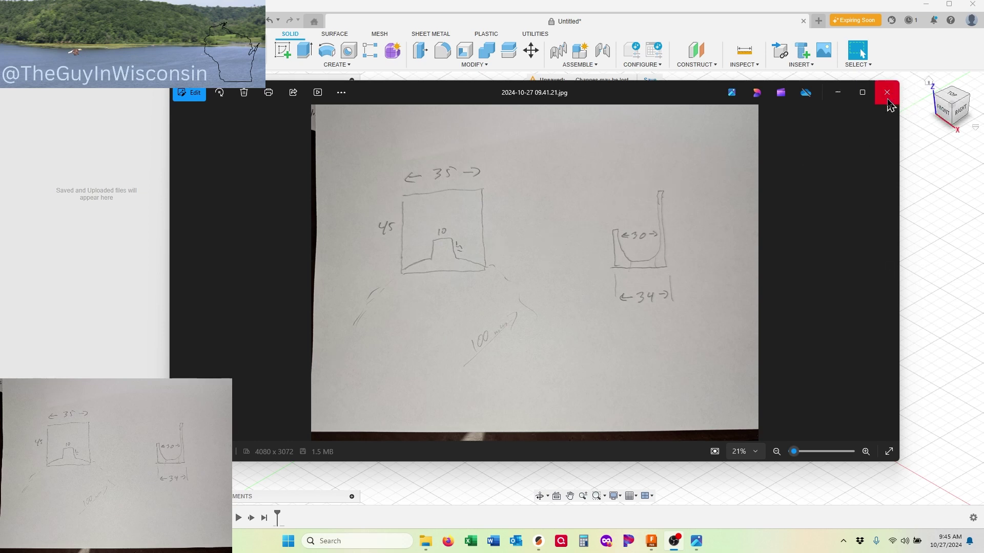
Step: Minimize the reference photo and start a new sketch on the vertical front plane
left_click(838, 97)
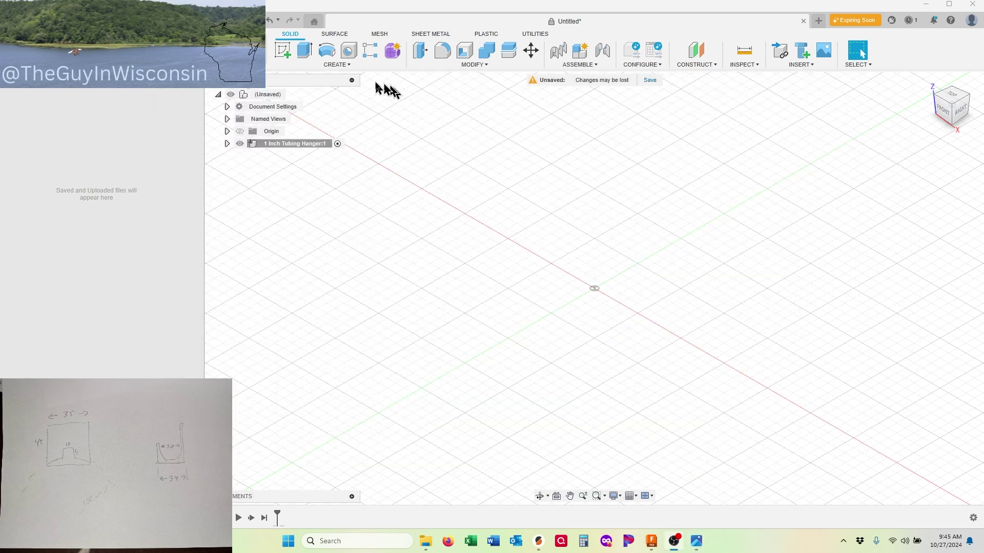
left_click(282, 53)
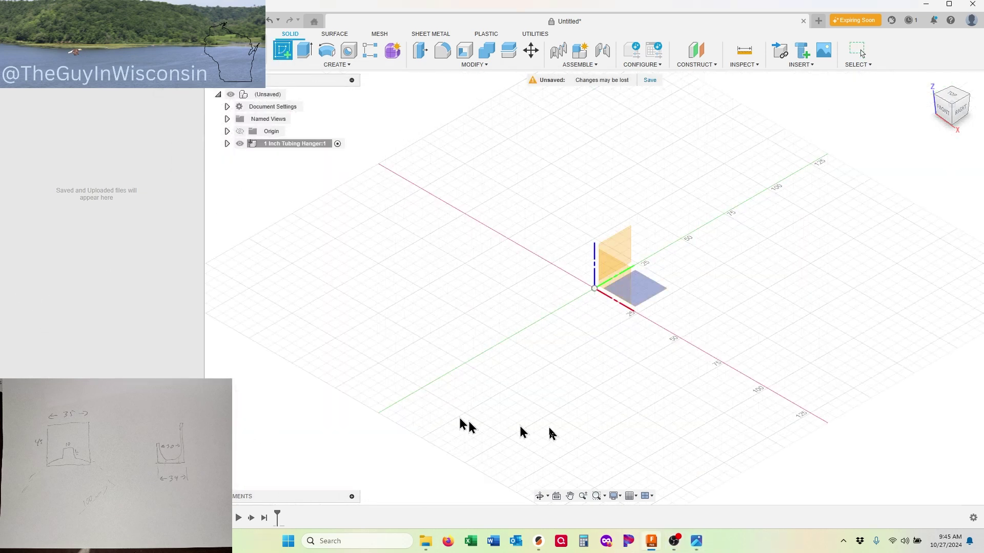
left_click(619, 276)
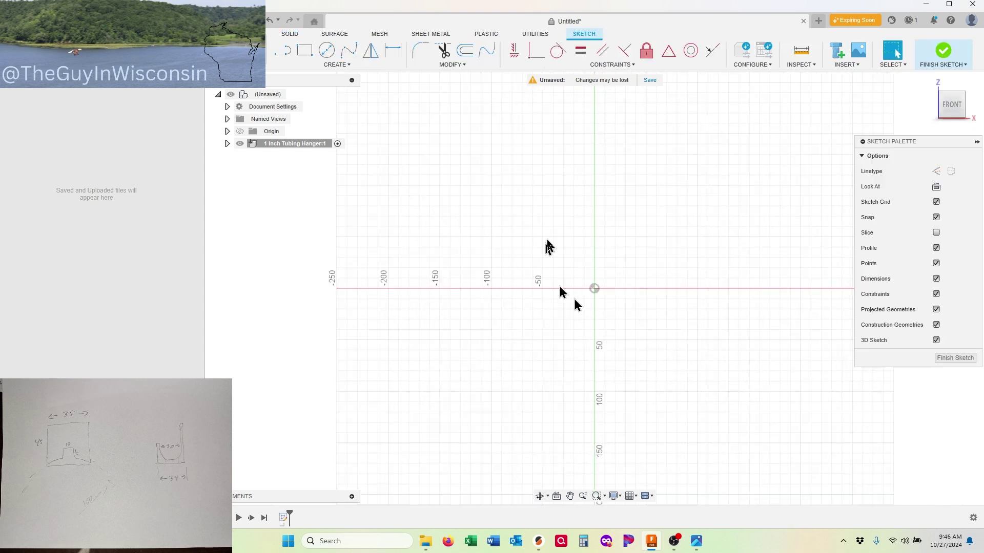
Step: Sketch a 200 mm diameter circle centered on the origin
left_click(326, 51)
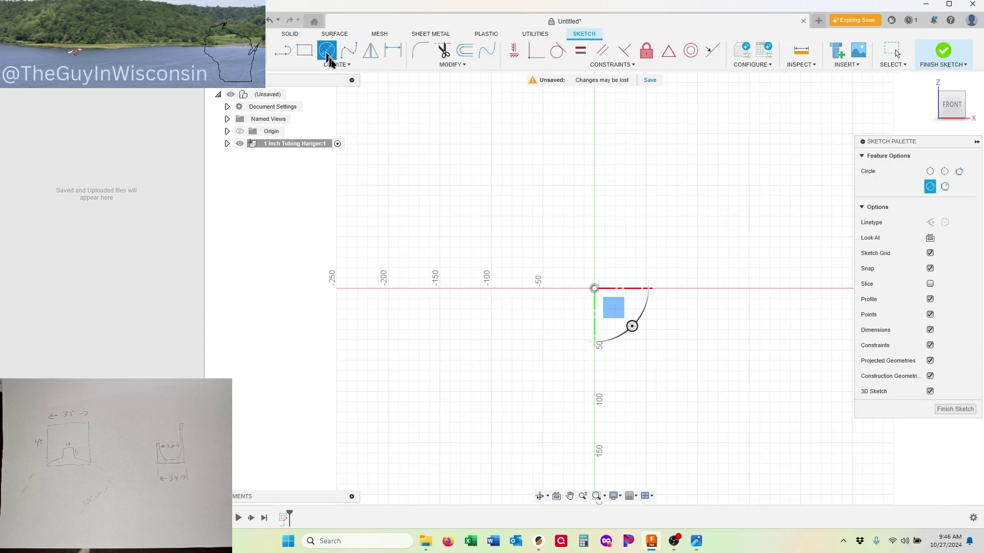
left_click(594, 289)
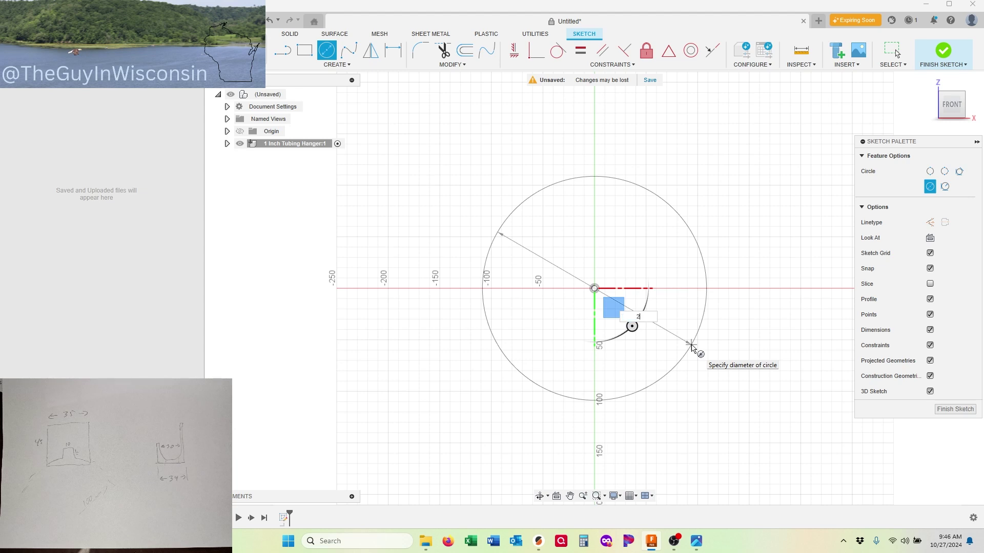
key("Tab")
key("Return")
key("Escape")
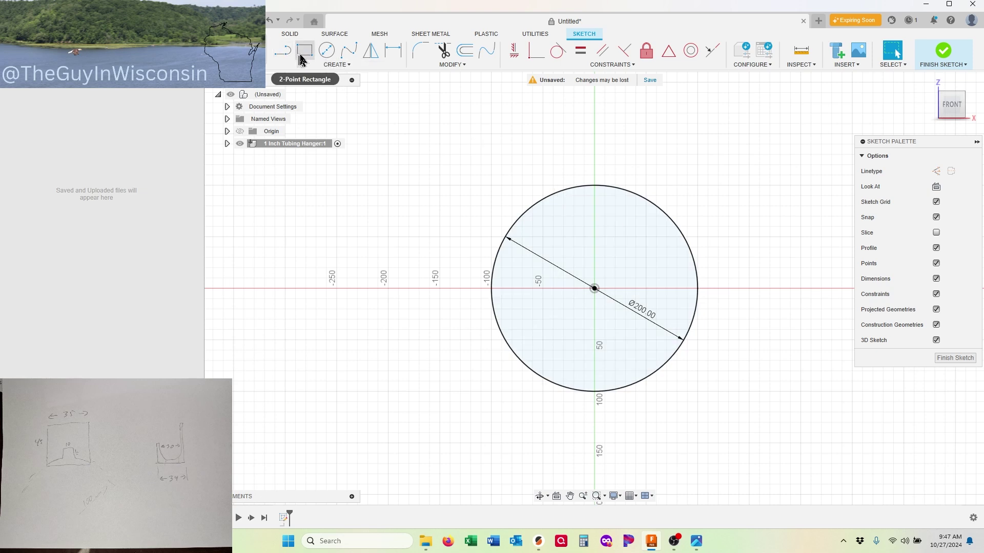
Step: Sketch a center rectangle 35 mm wide and 45 mm high on the vertical axis, centered about 80 mm above the origin
left_click(343, 68)
mouse_move(376, 87)
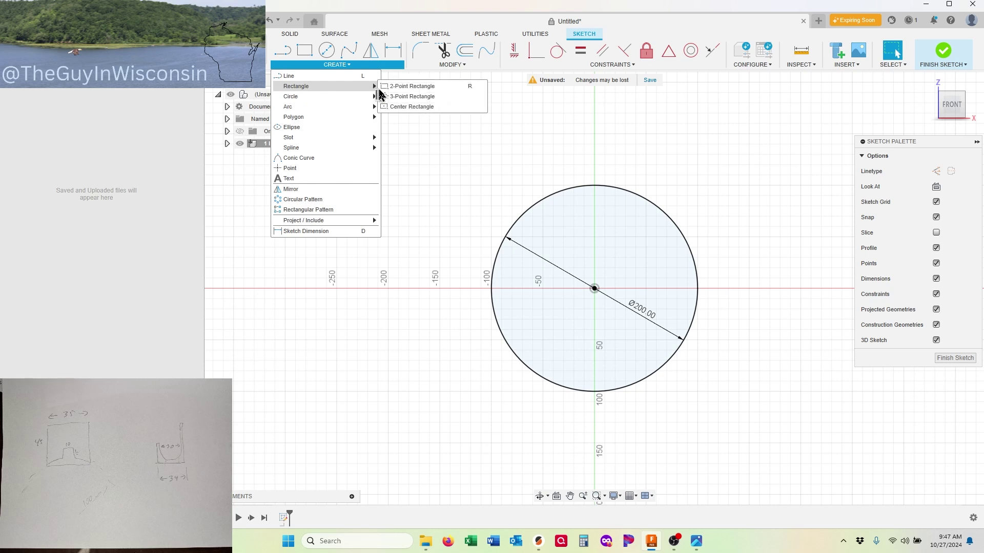
left_click(414, 107)
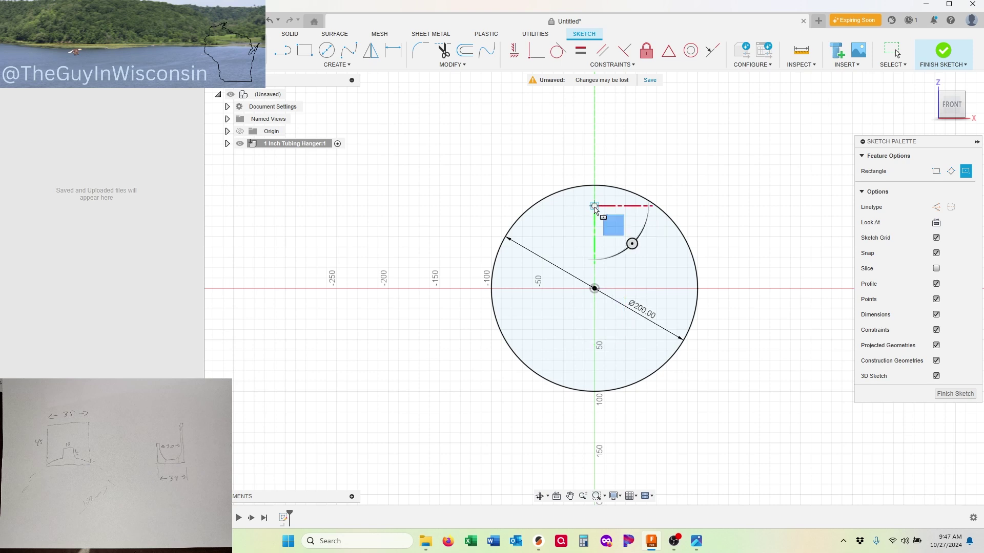
left_click(594, 206)
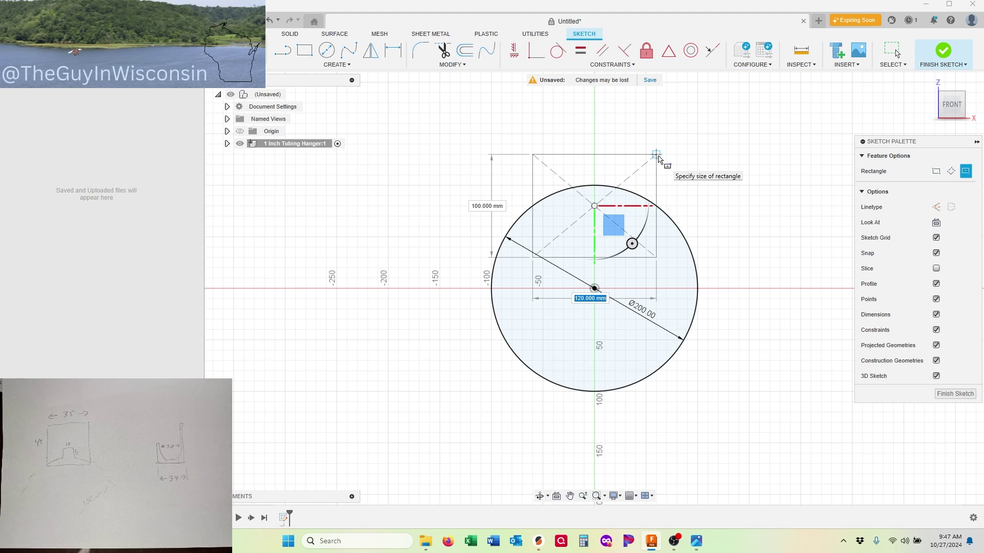
key("Tab")
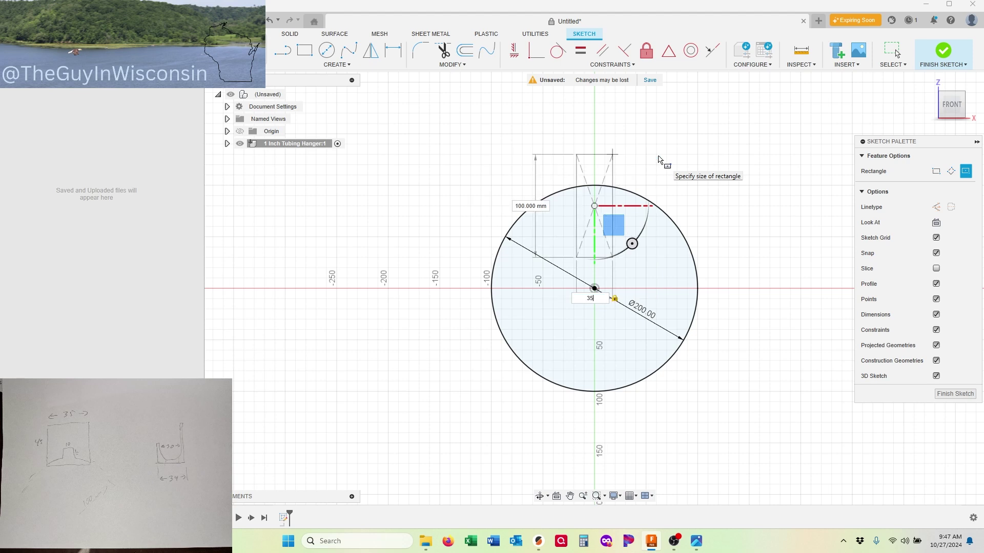
key("Tab")
type("45")
key("Tab")
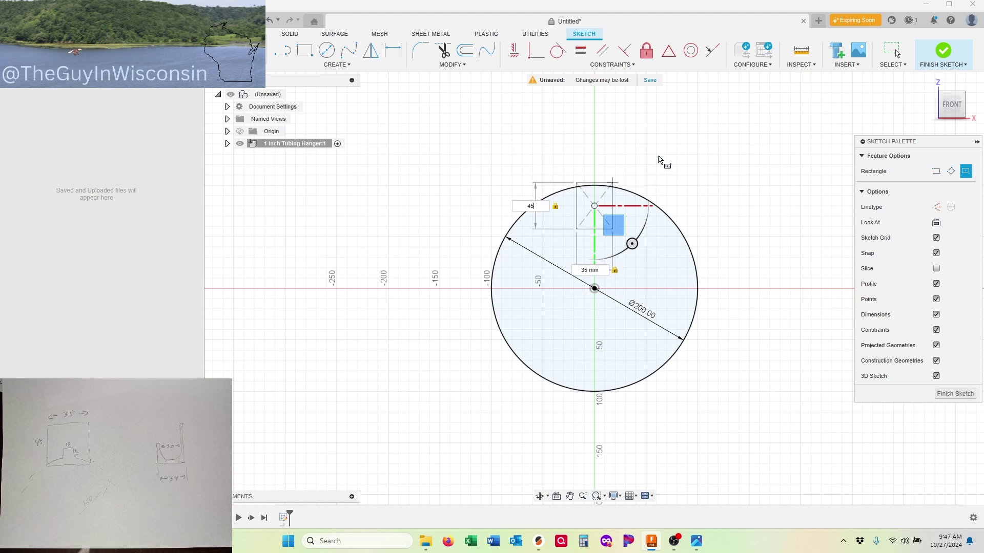
key("Return")
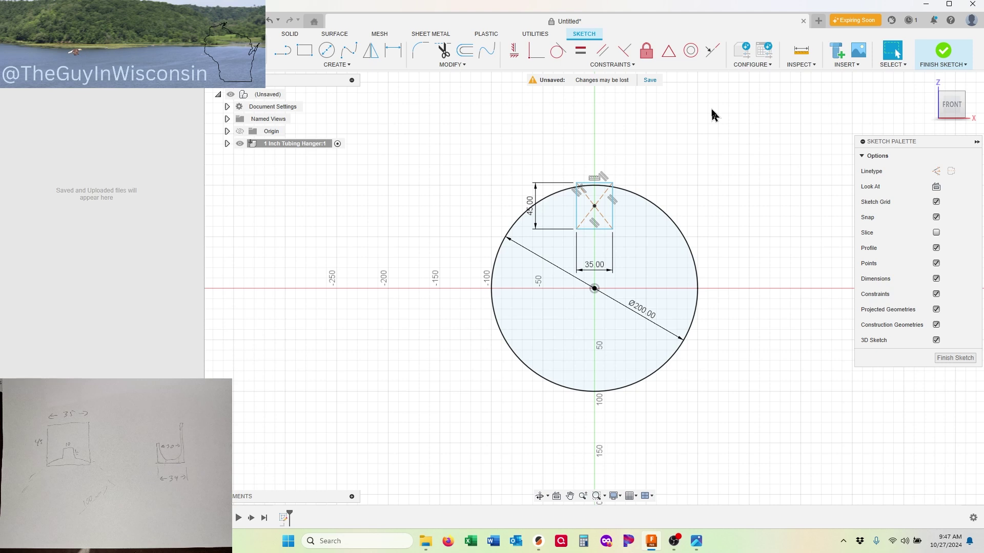
Step: Dimension the distance from the rectangle's lower edge to the origin as 90 mm
scroll(645, 192, "up", 4)
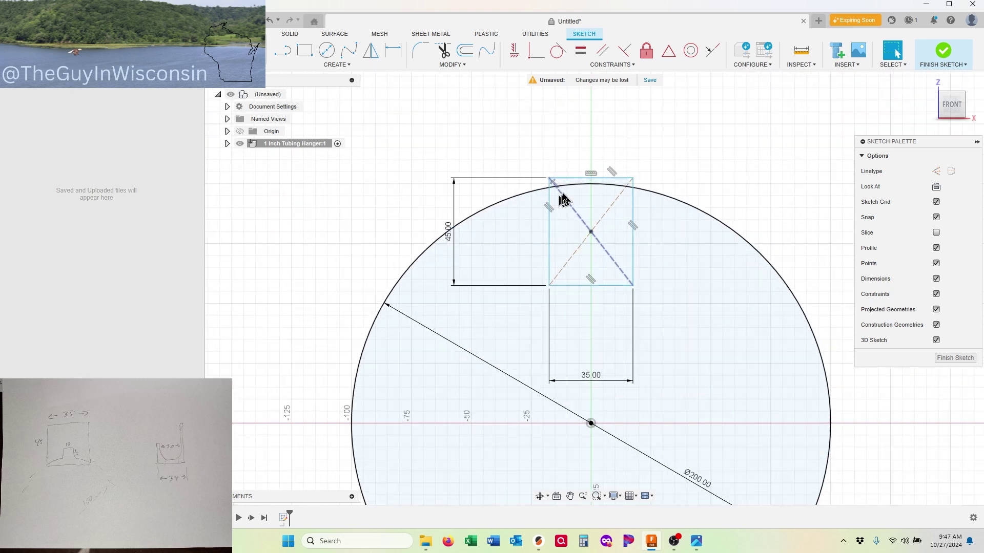
scroll(597, 186, "up", 2)
scroll(617, 193, "down", 1)
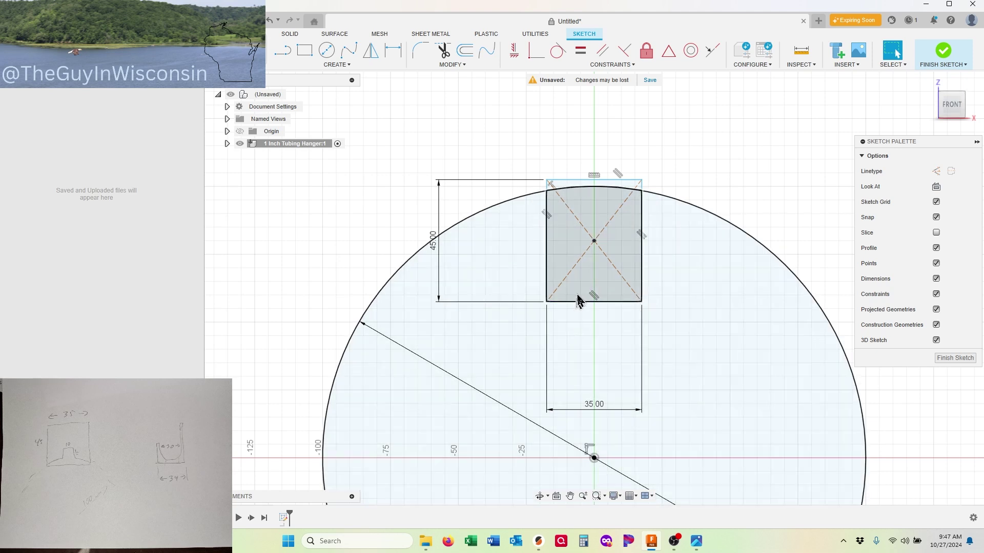
left_click(393, 51)
left_click(617, 304)
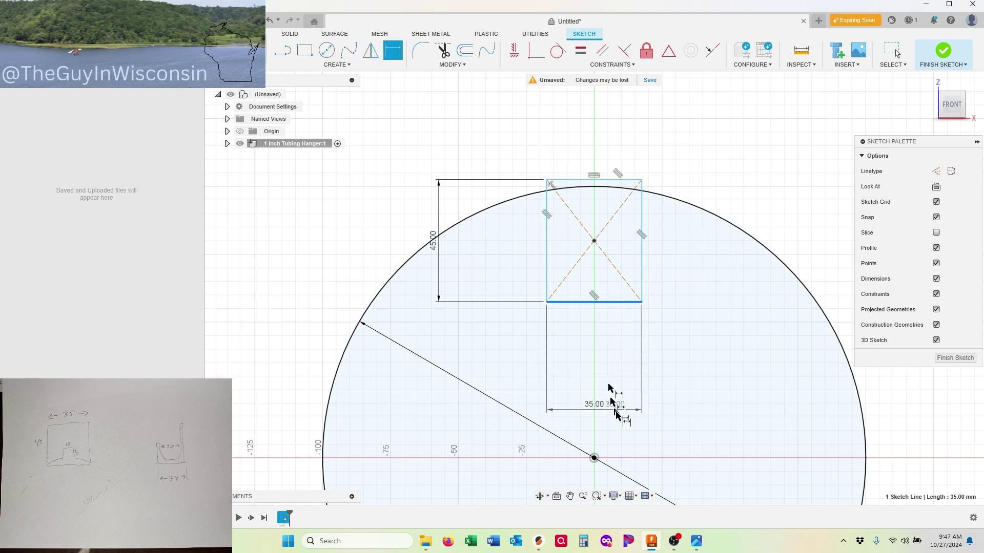
left_click(593, 457)
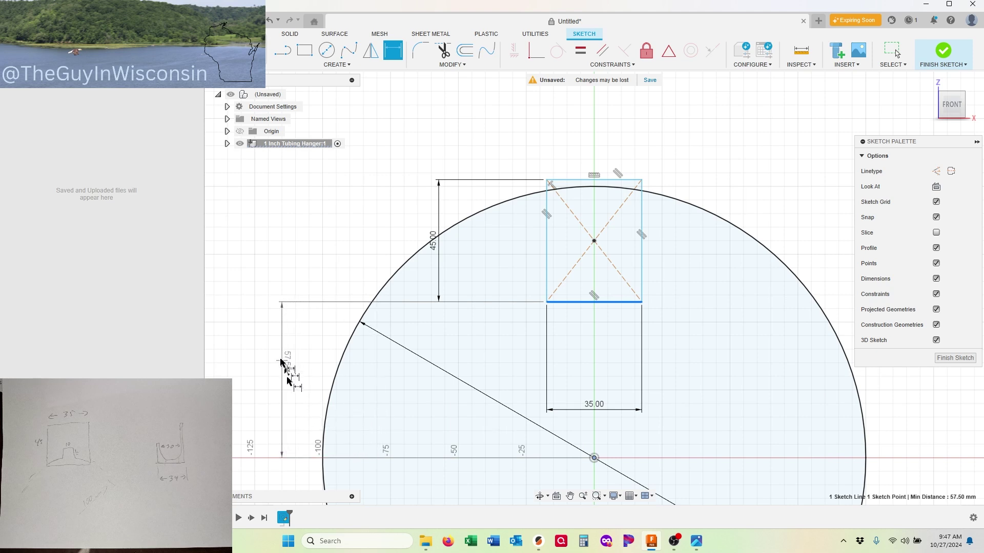
left_click(283, 359)
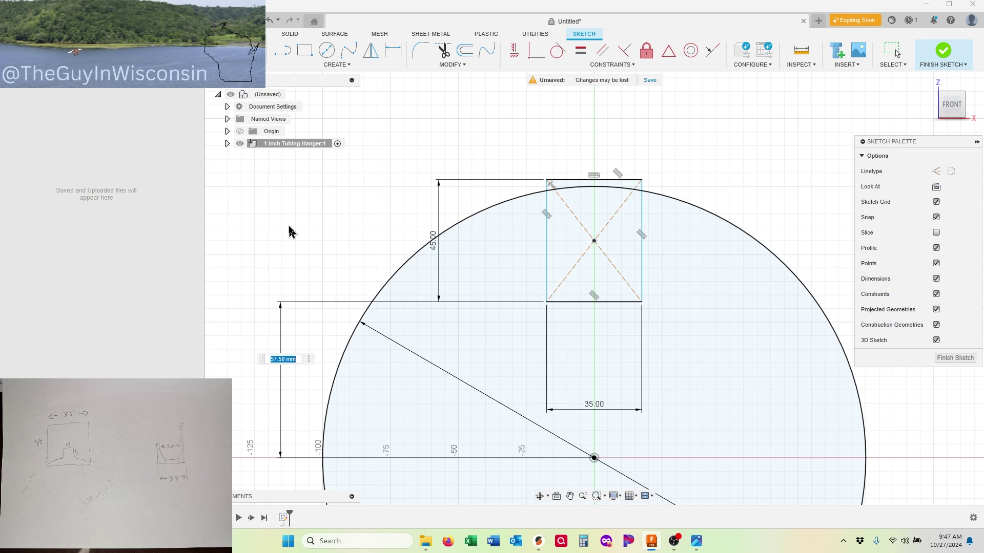
type("90")
key("Return")
Step: Change the distance between the rectangle's lower edge and the origin to 95 mm
key("d")
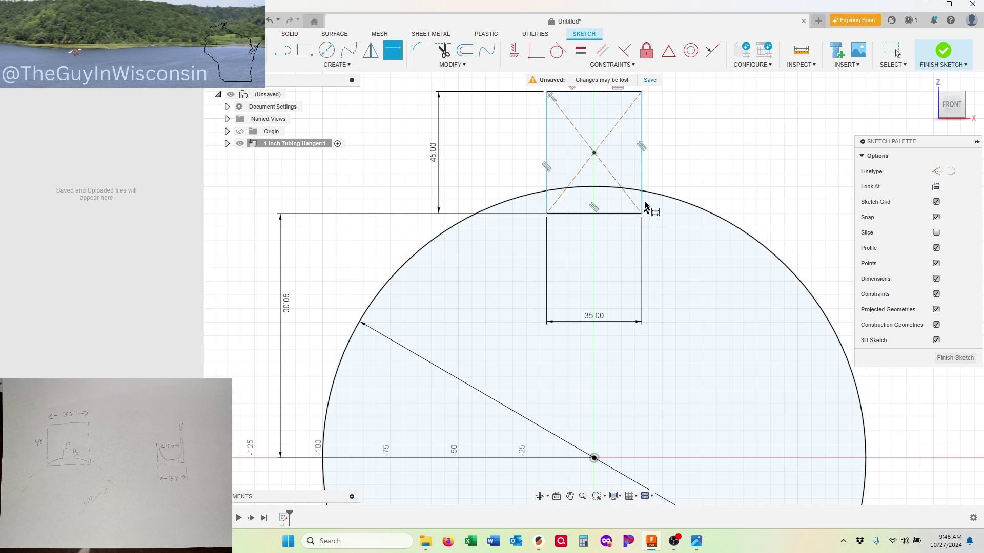
left_click(284, 308)
double_click(286, 304)
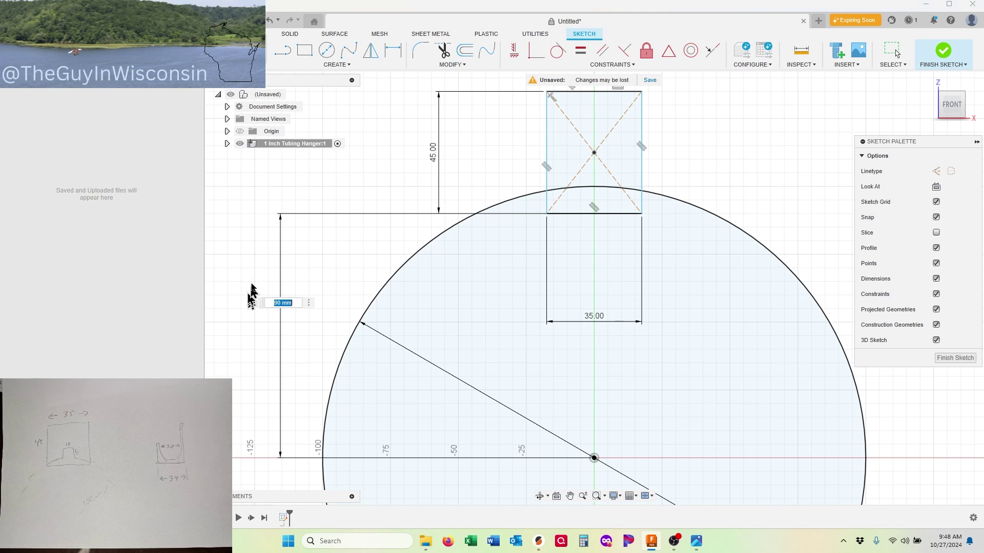
key("Return")
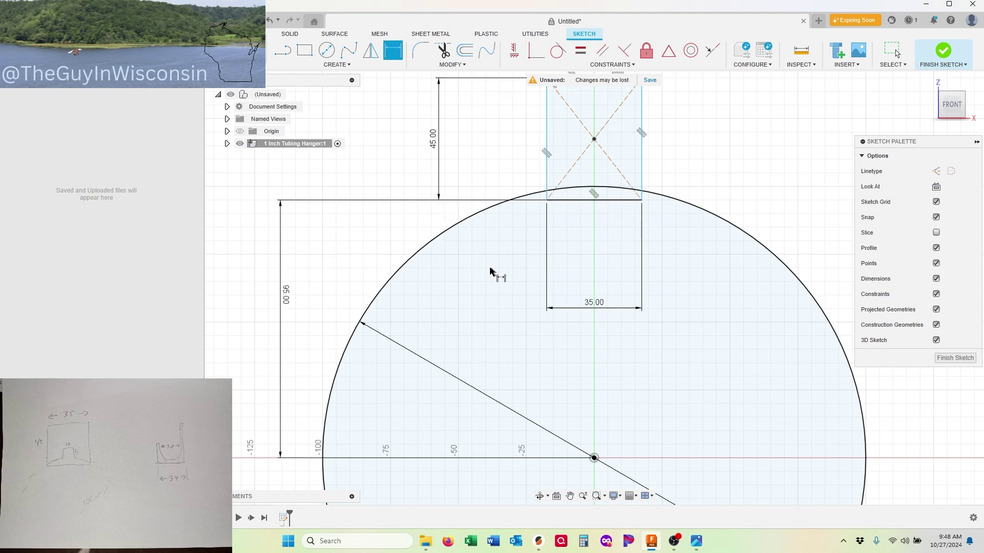
Step: Draw a vertical construction line from the origin up through the rectangle's center, ending above its upper edge
scroll(494, 285, "down", 1)
scroll(582, 300, "down", 2)
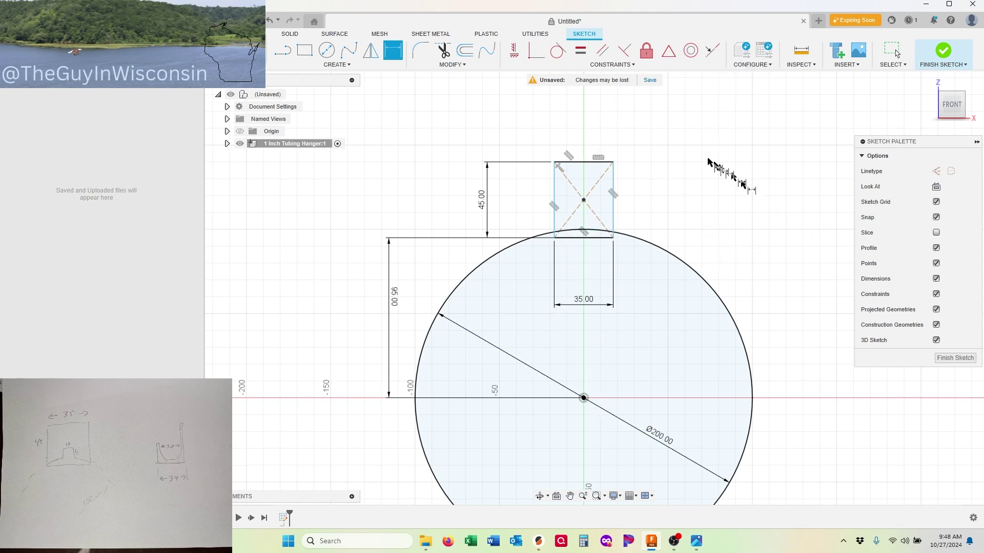
left_click(283, 50)
left_click(584, 397)
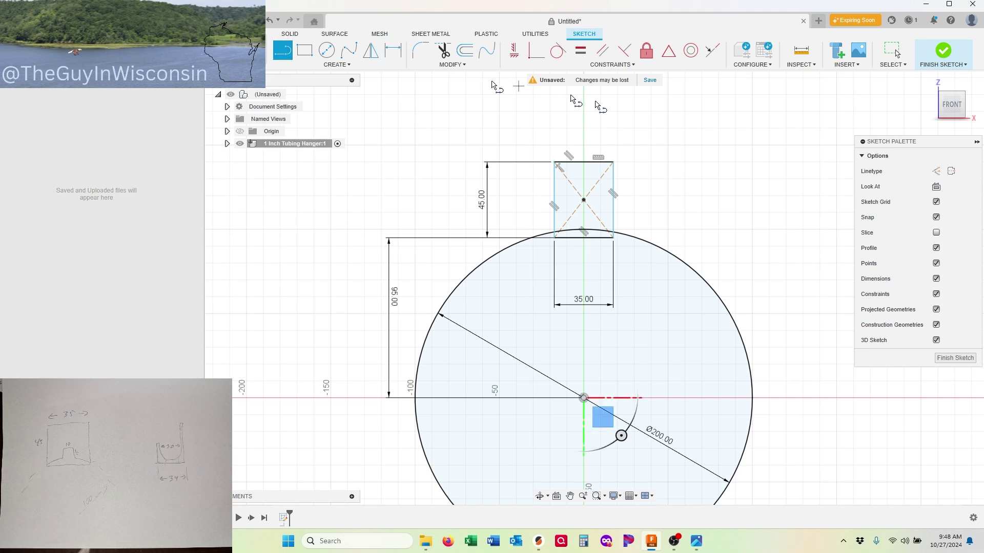
left_click(936, 172)
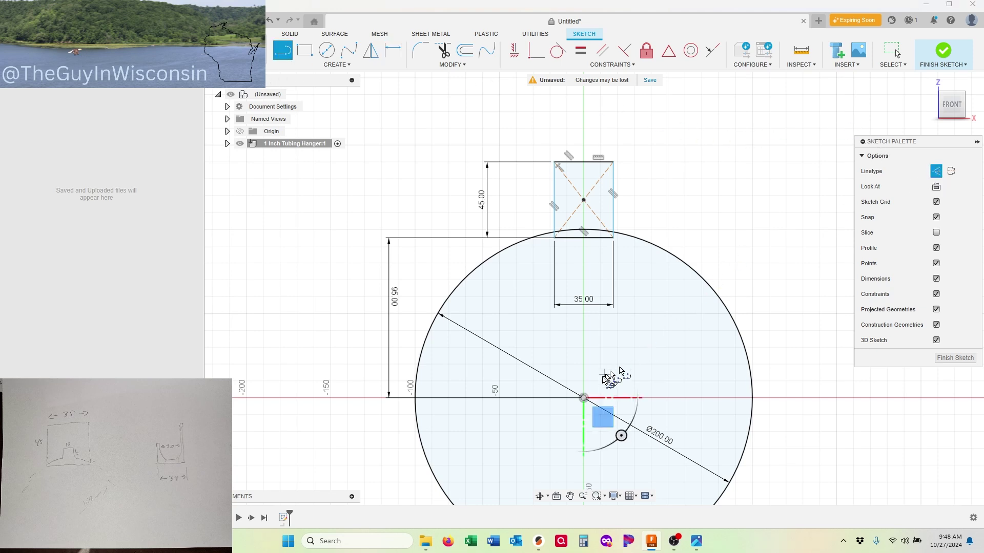
left_click(584, 397)
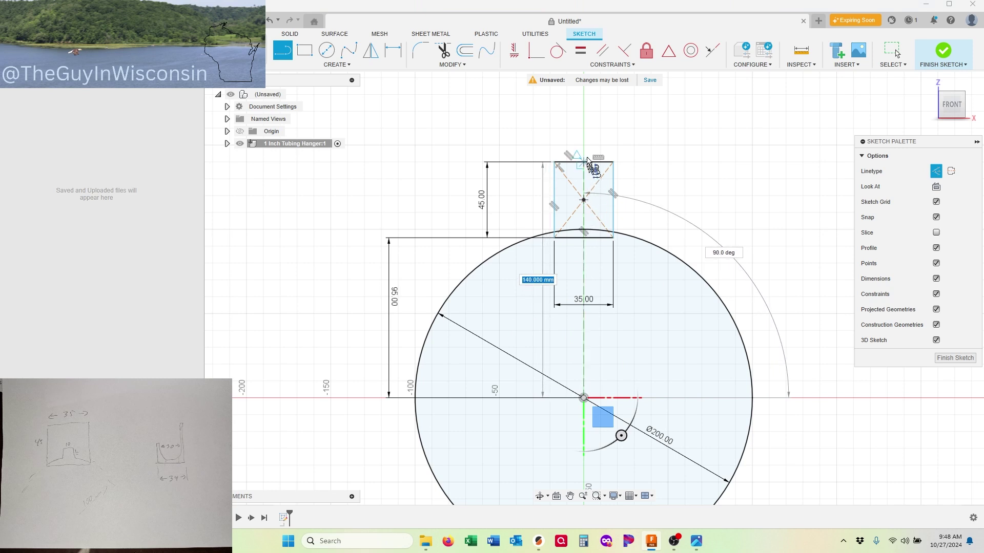
left_click(585, 116)
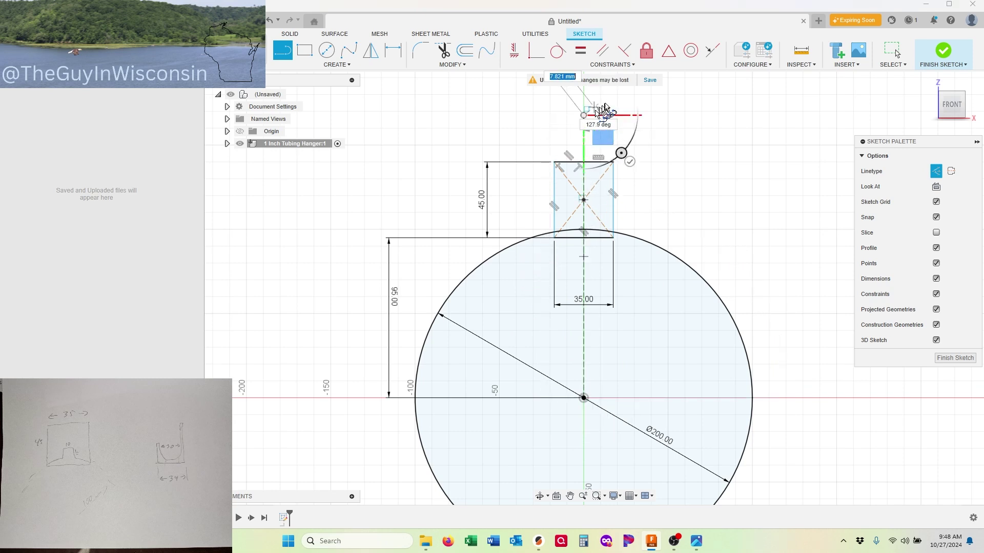
key("Escape")
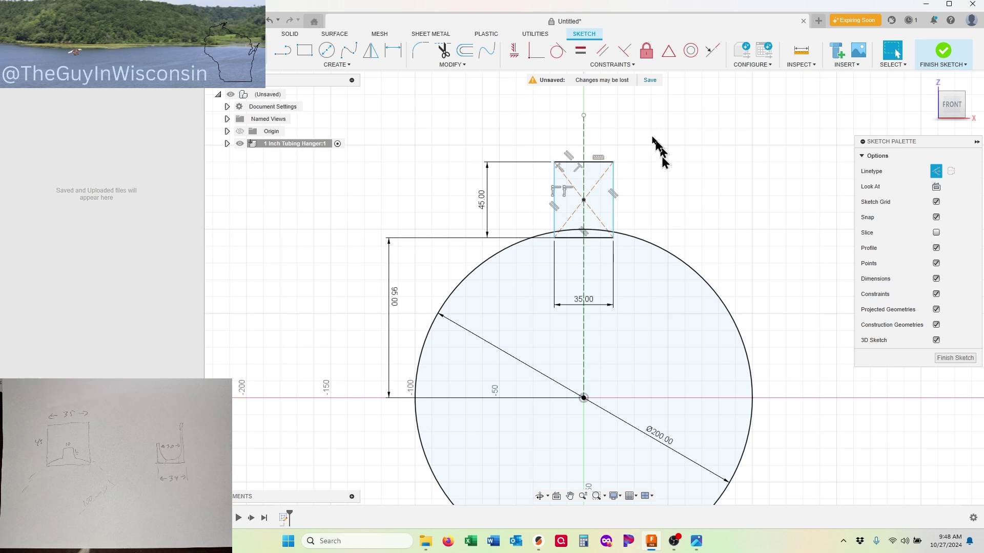
Step: Constrain the rectangle's center point coincident with the vertical construction line, and finish the sketch
left_click(536, 53)
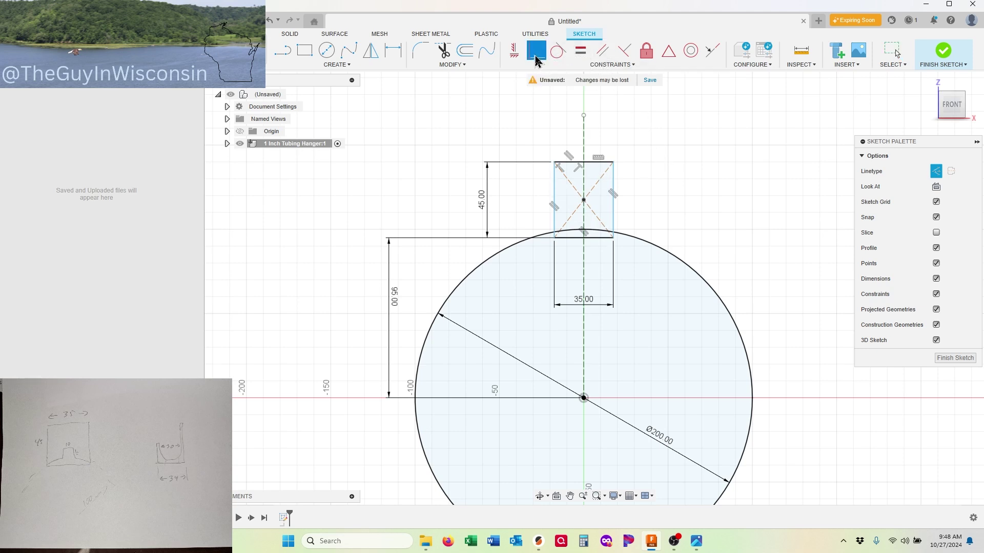
left_click(583, 190)
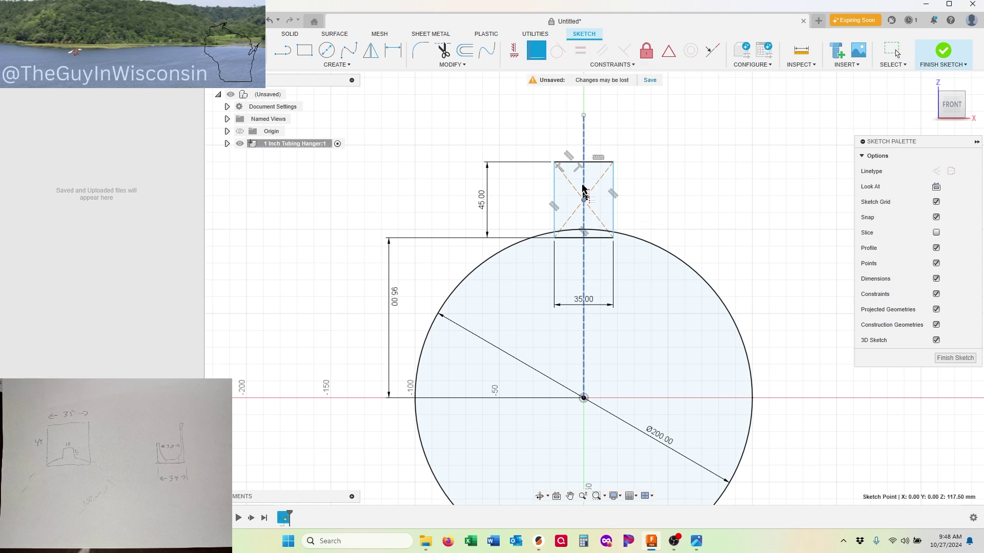
left_click(583, 144)
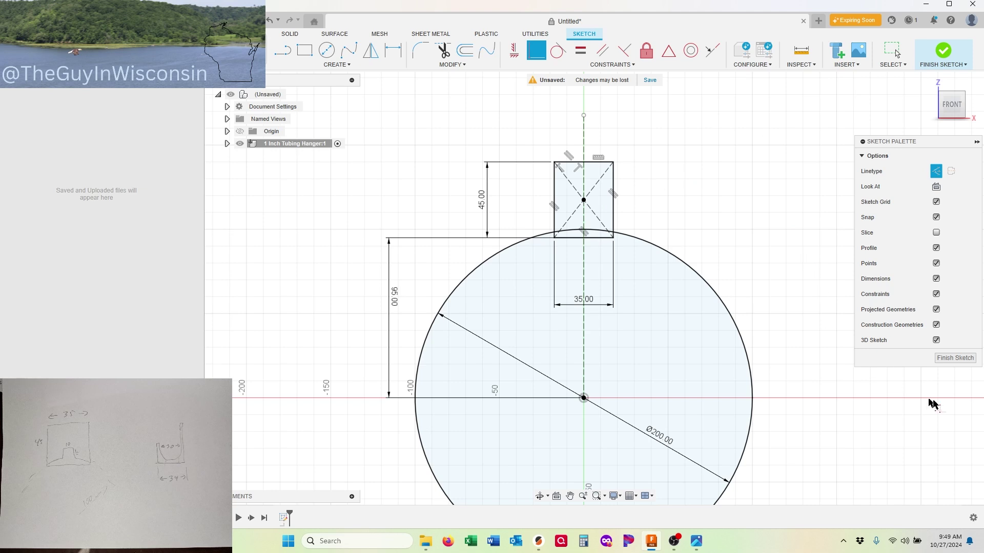
left_click(954, 358)
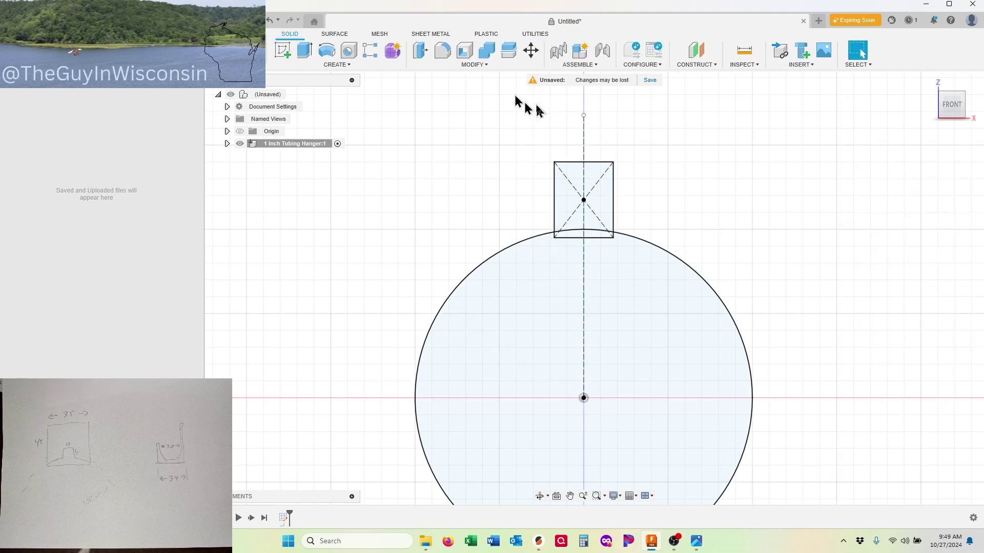
Step: Extrude both regions of the rectangle symmetrically, 17 mm to each side of the sketch plane, as a new body
left_click(304, 50)
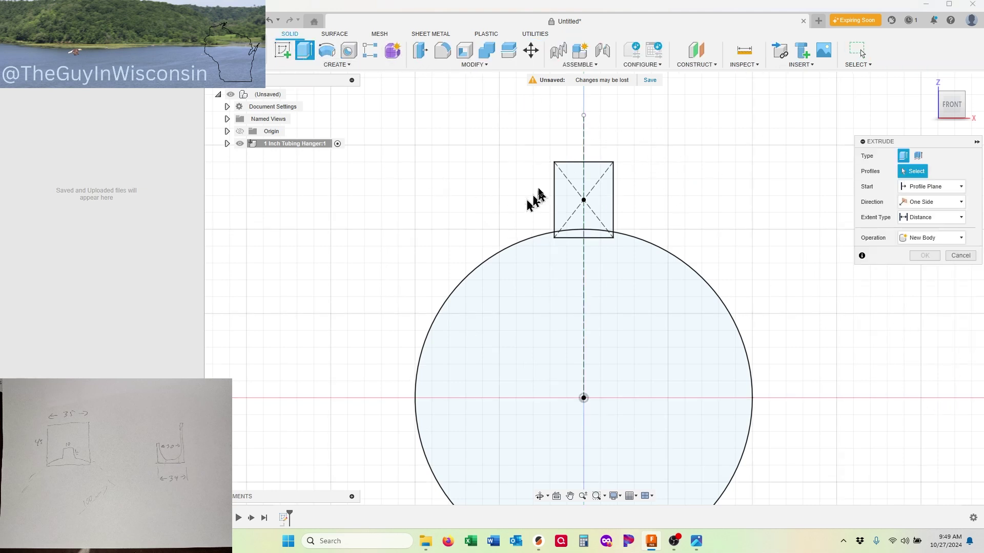
left_click(567, 205)
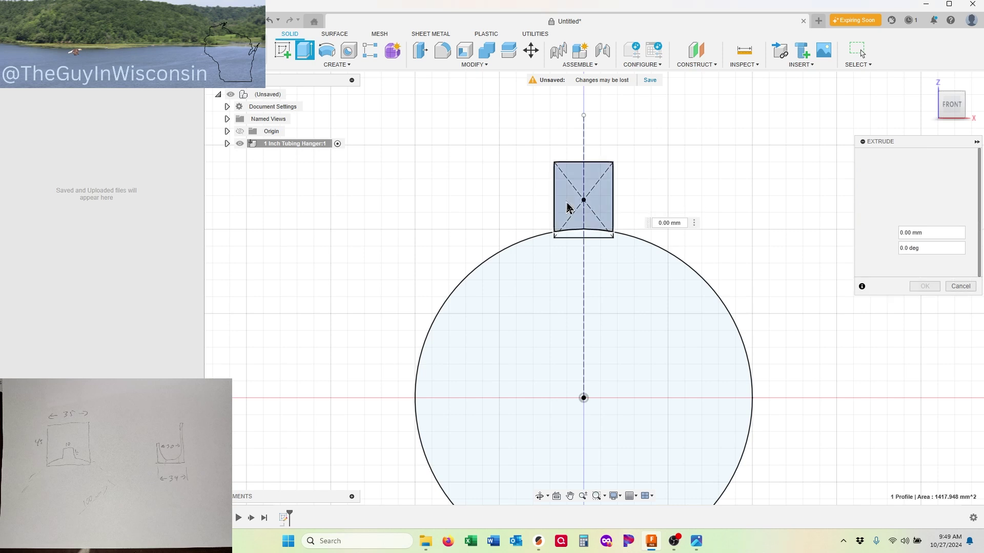
left_click(569, 235)
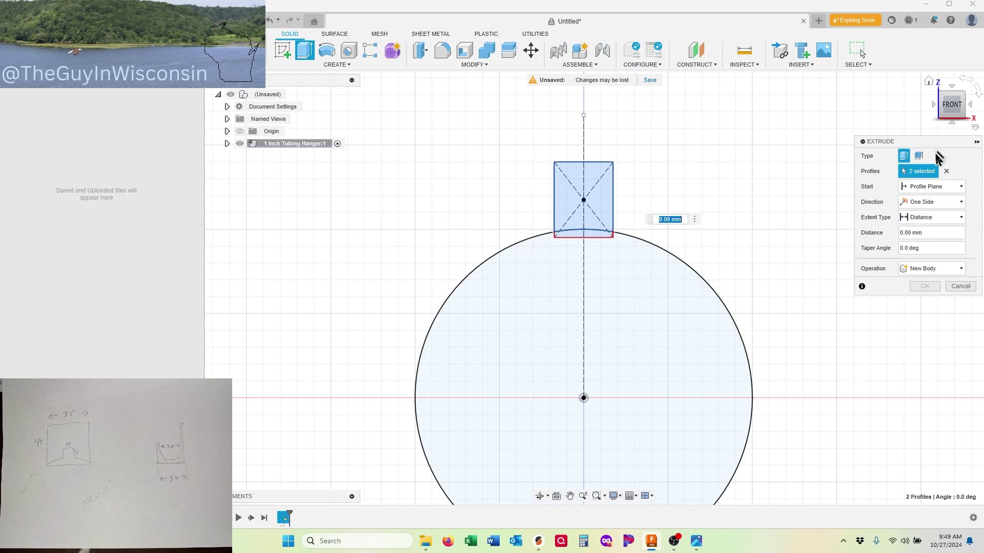
left_click(928, 218)
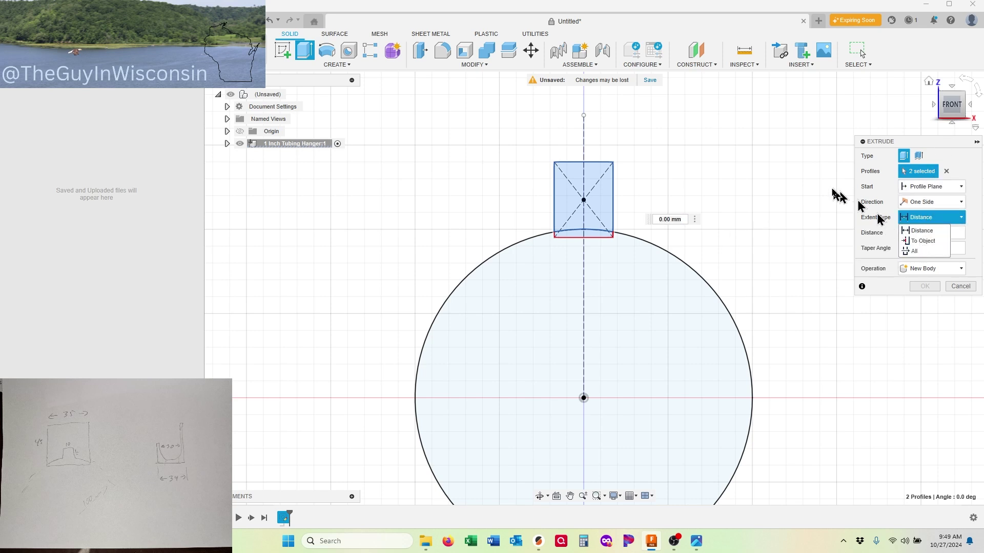
left_click(920, 231)
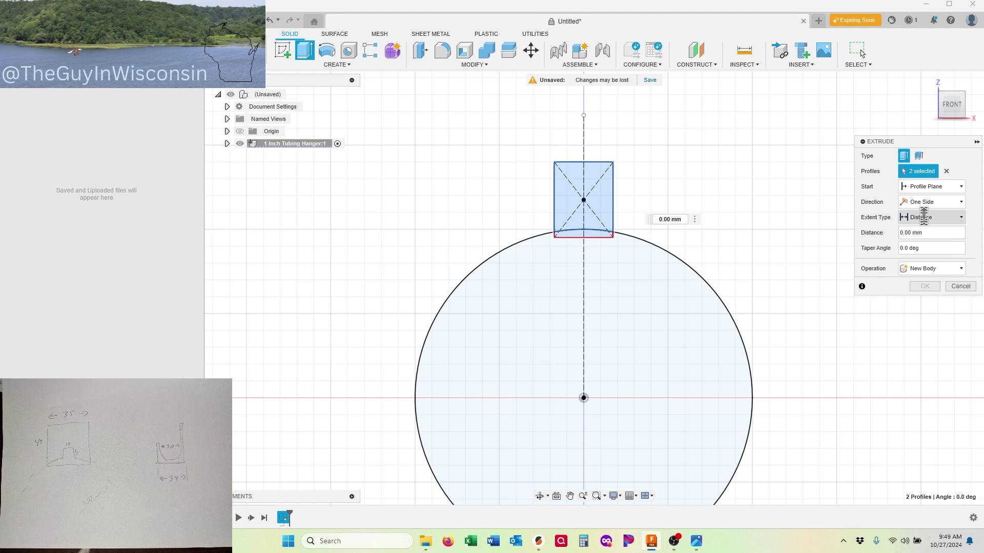
left_click(926, 202)
left_click(930, 237)
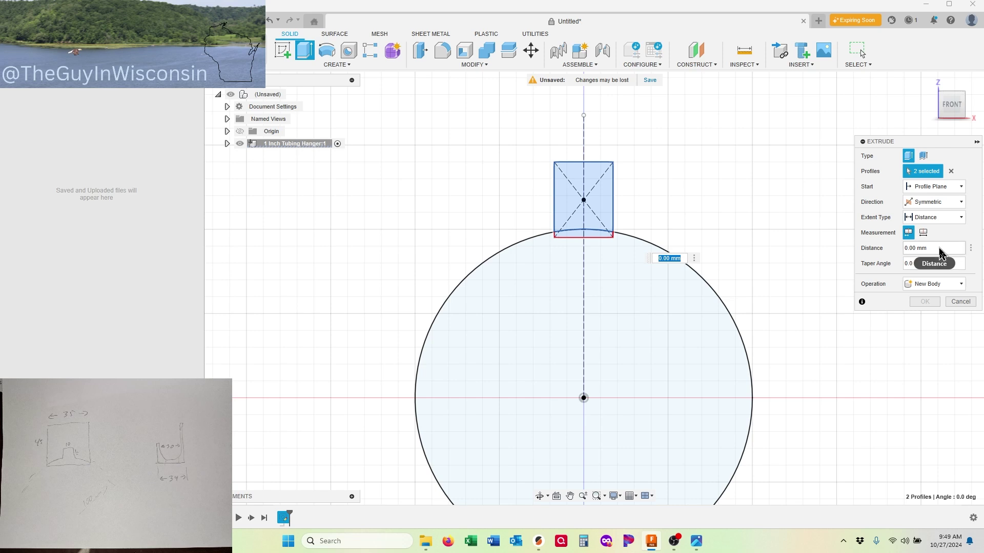
left_click_drag(939, 247, 892, 245)
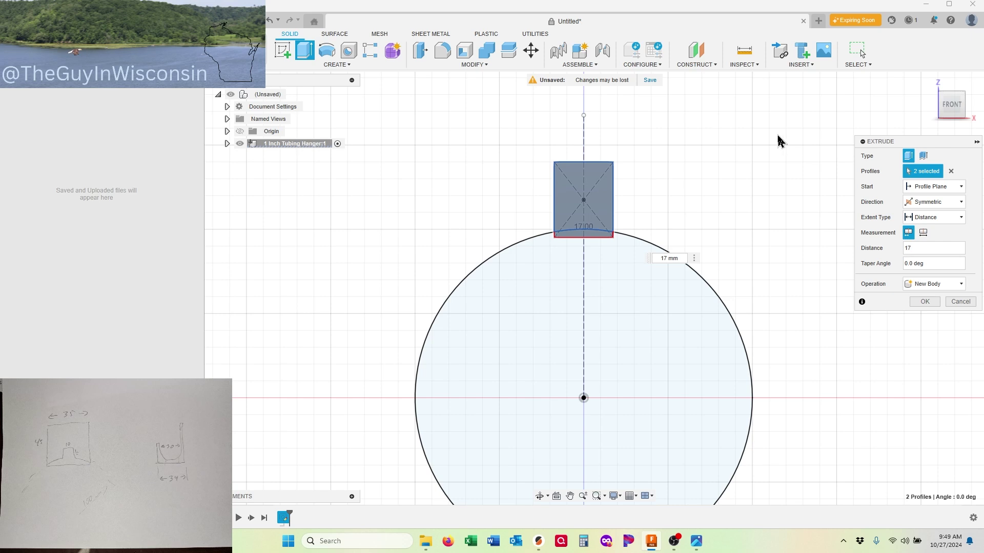
left_click(929, 82)
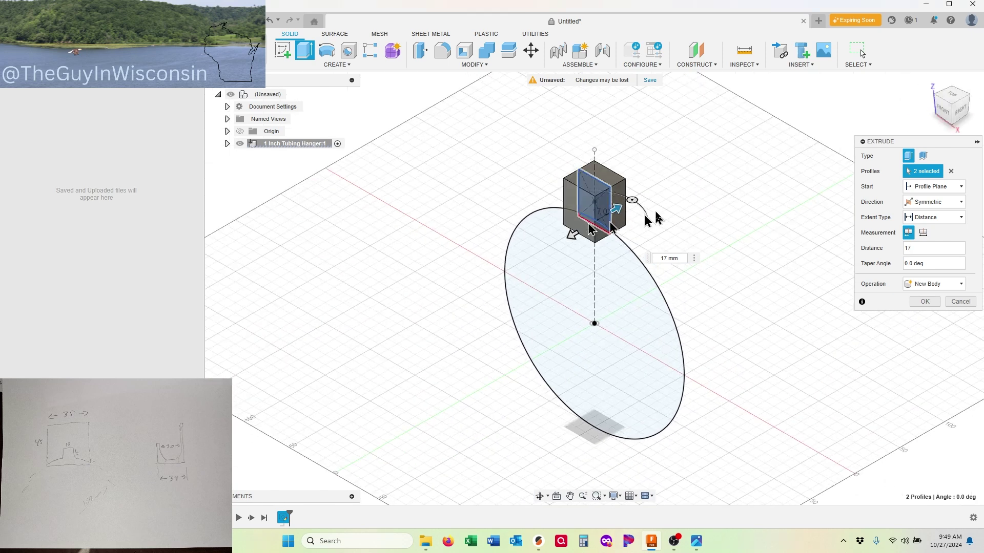
left_click(925, 302)
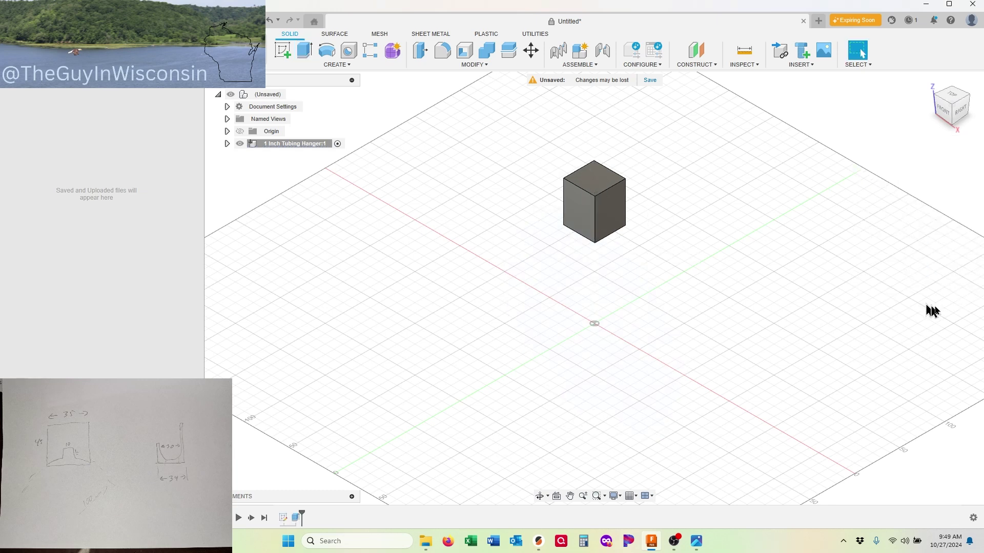
Step: Show the hanger's sketch again and examine from the front how the block's lower edge overlaps the circle
left_click(227, 144)
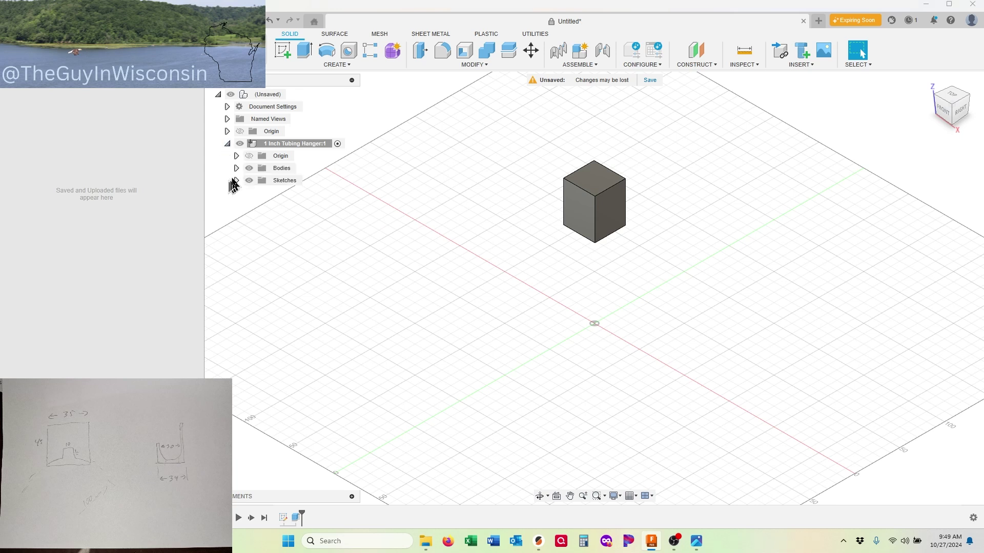
left_click(236, 180)
left_click(258, 192)
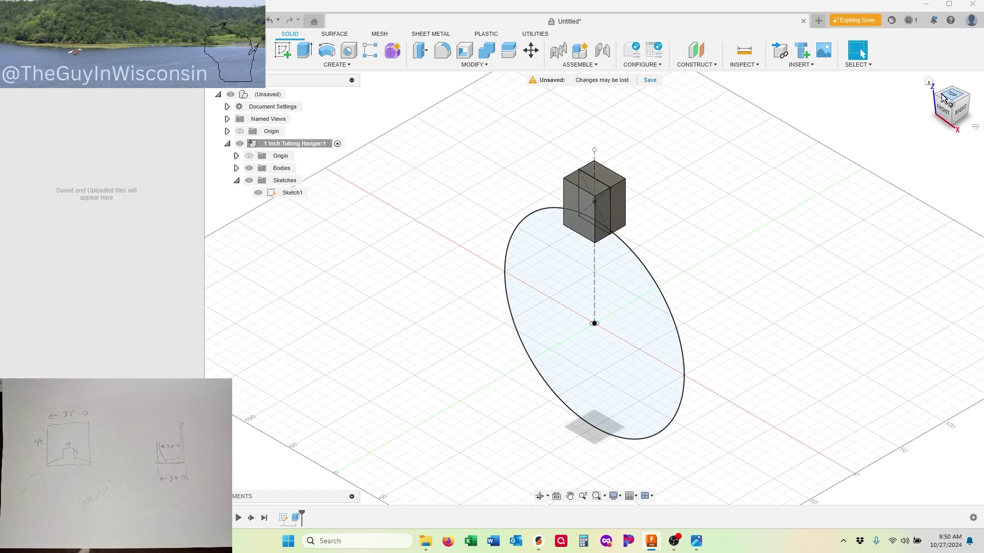
left_click(942, 112)
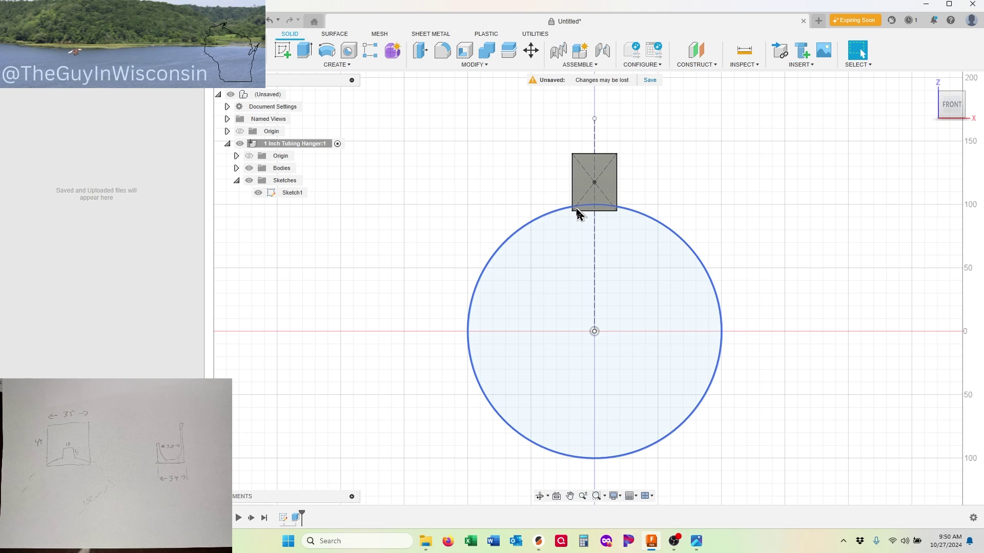
scroll(617, 214, "up", 5)
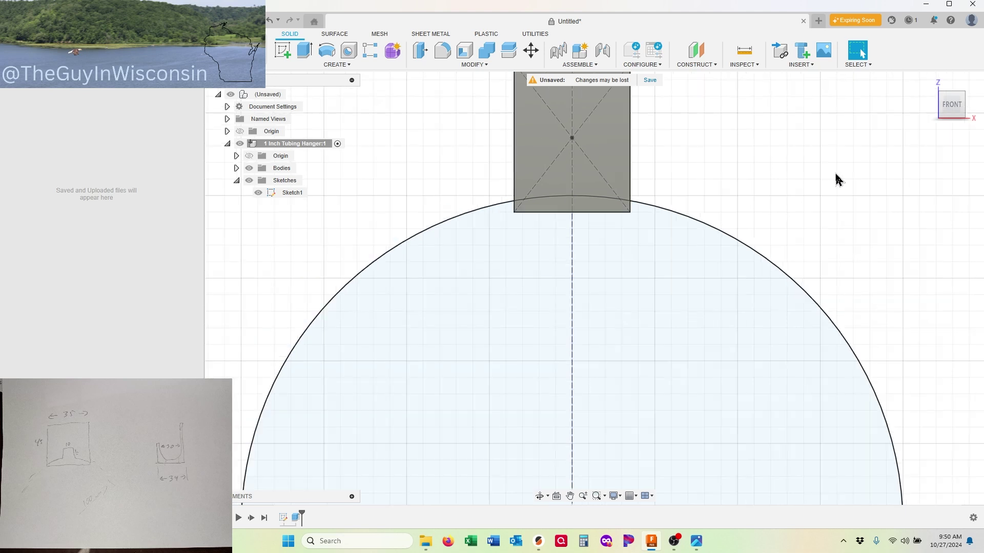
scroll(838, 177, "down", 3)
scroll(538, 191, "down", 1)
scroll(537, 190, "down", 1)
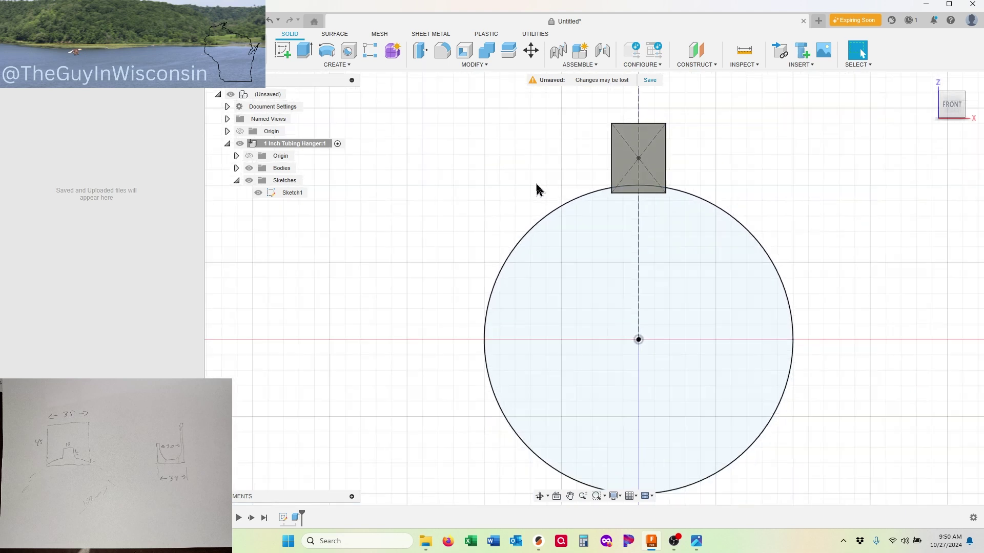
Step: Edit the sketch to set the distance between the rectangle's lower edge and the origin to 97 mm, and finish the sketch
right_click(283, 517)
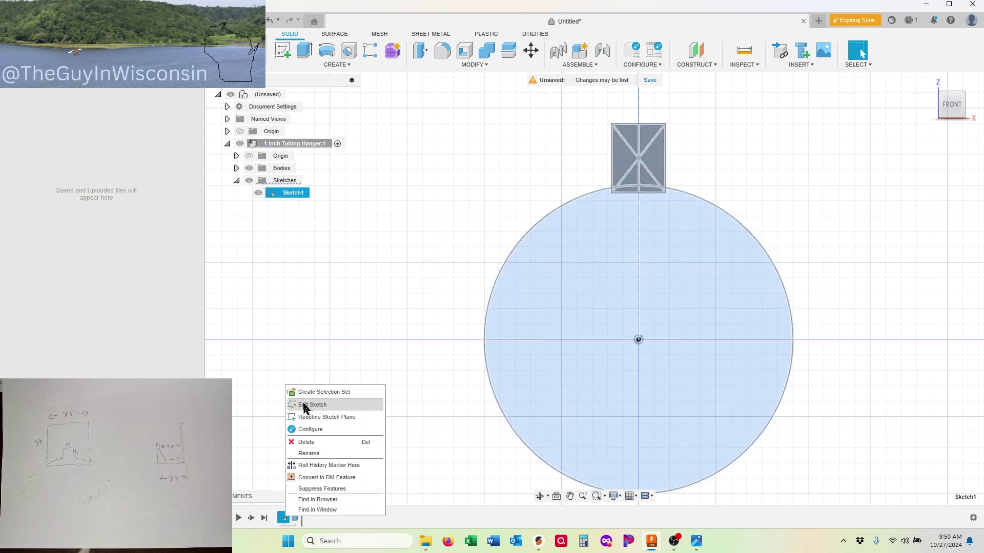
left_click(305, 408)
double_click(466, 247)
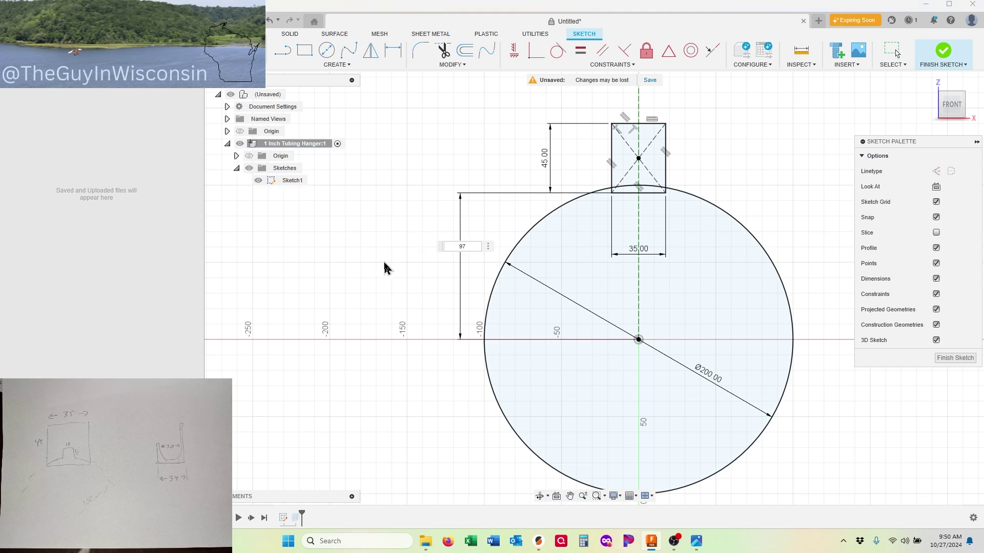
key("Return")
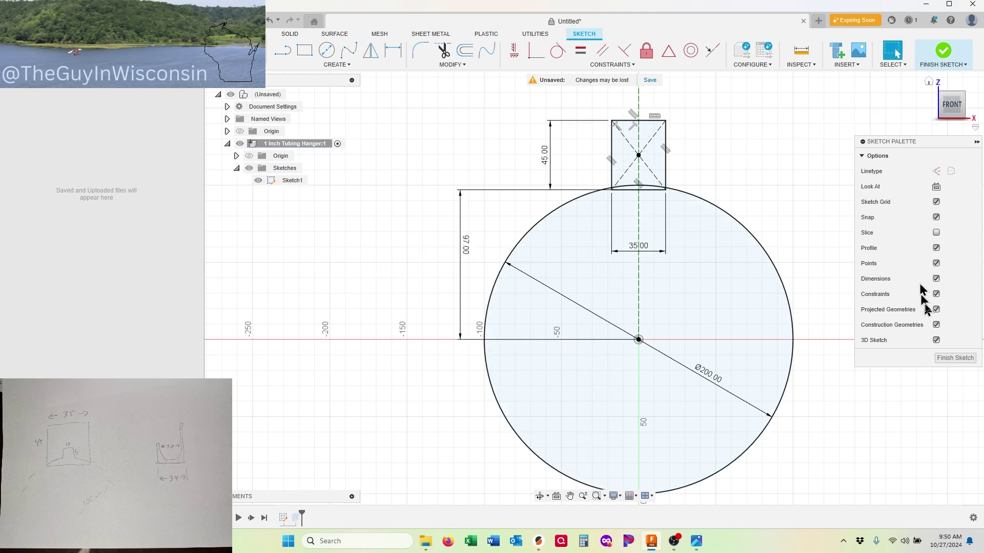
left_click(954, 358)
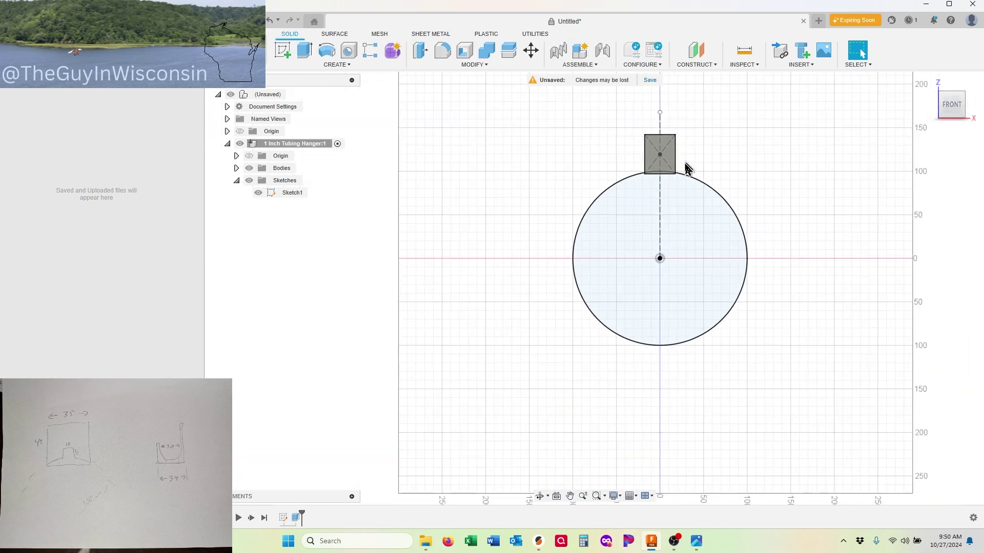
Step: Measure the distance between the large circle and the rectangle's lower edge
scroll(682, 174, "up", 8)
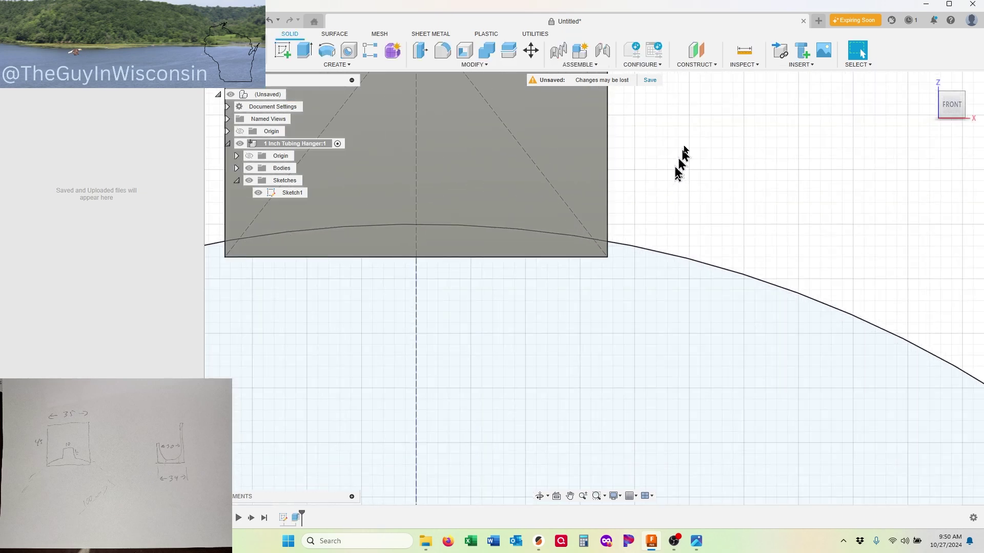
left_click(744, 50)
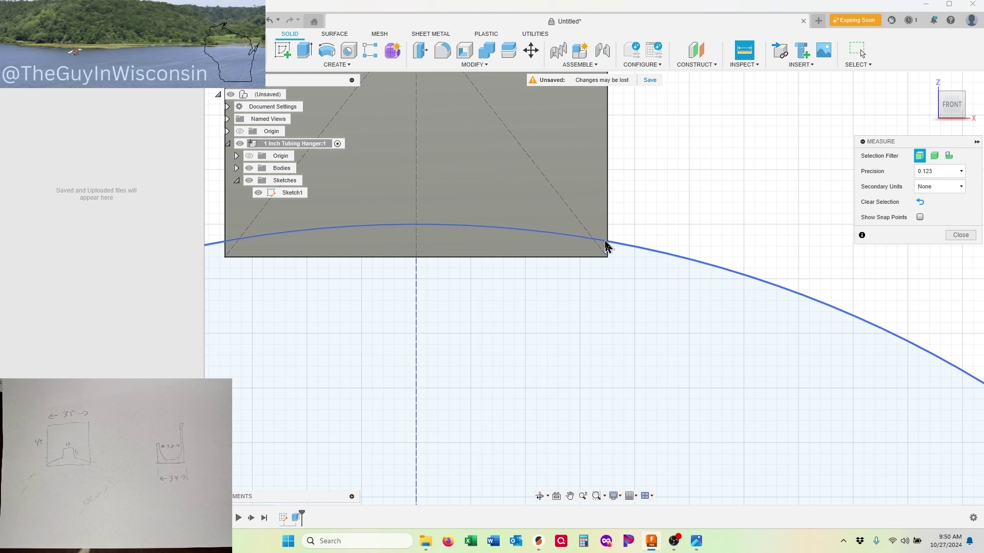
left_click(608, 249)
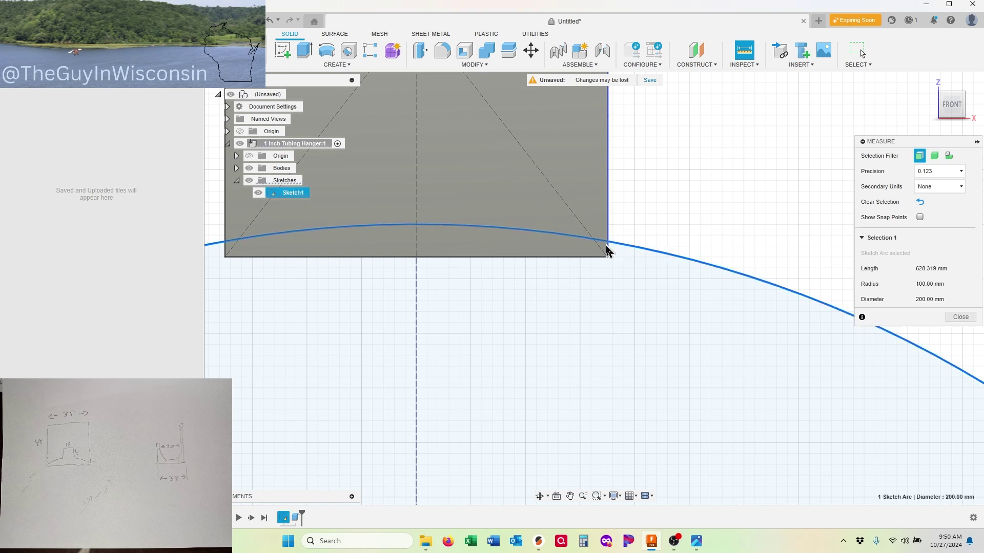
left_click(600, 257)
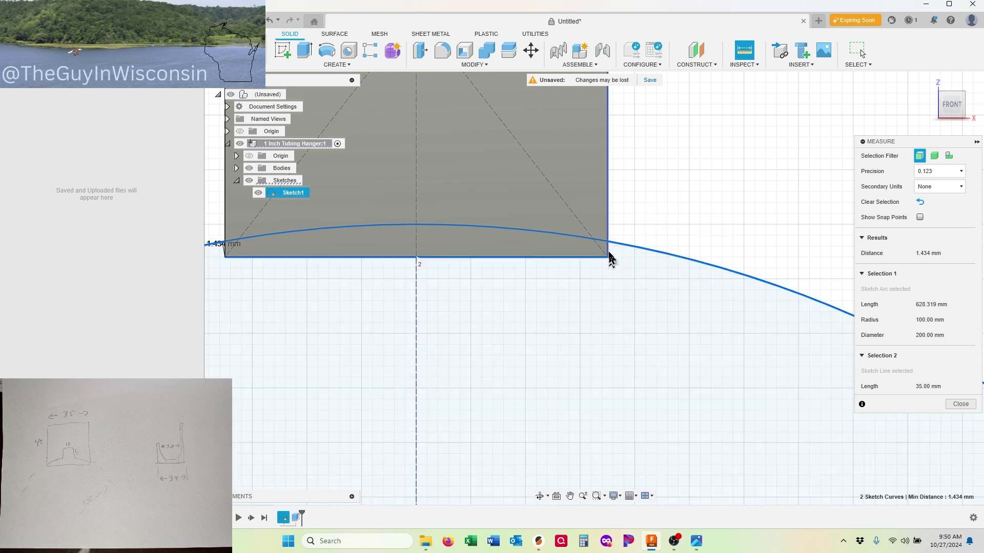
left_click(961, 405)
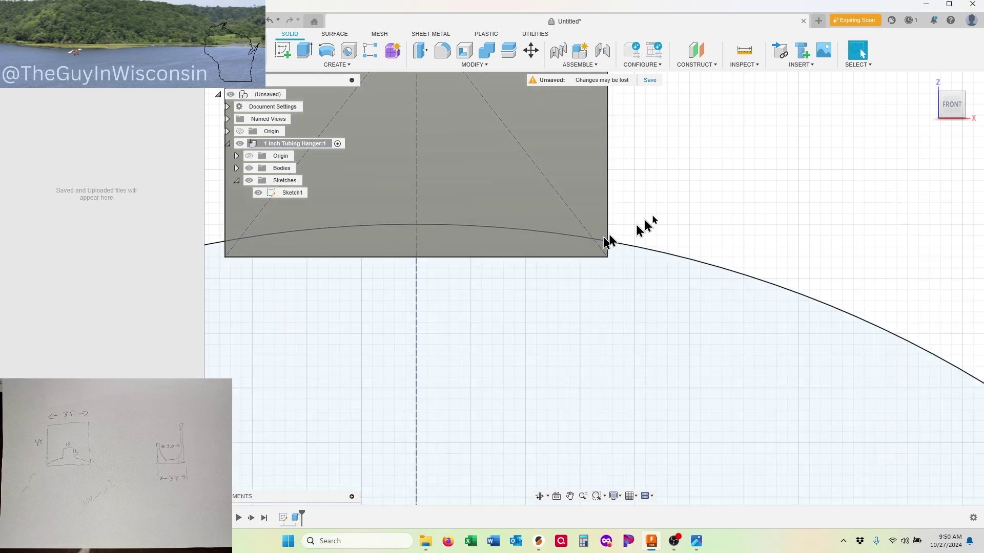
scroll(757, 220, "down", 3)
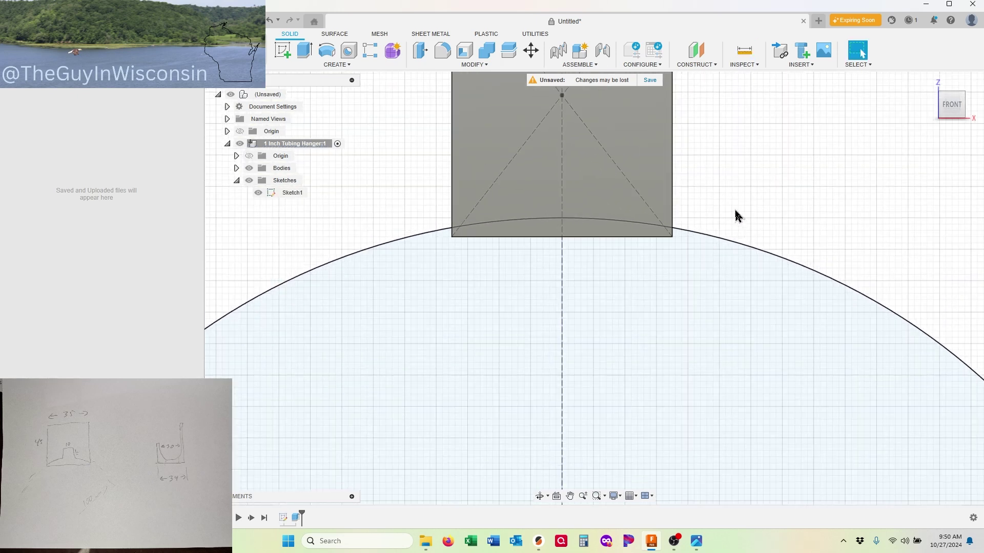
scroll(566, 270, "down", 4)
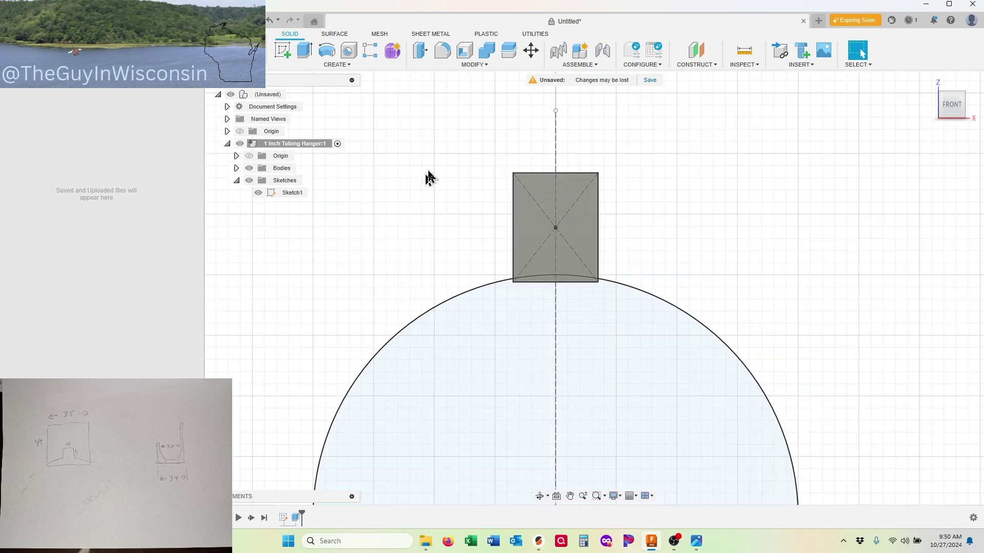
scroll(473, 214, "up", 3)
scroll(653, 294, "up", 2)
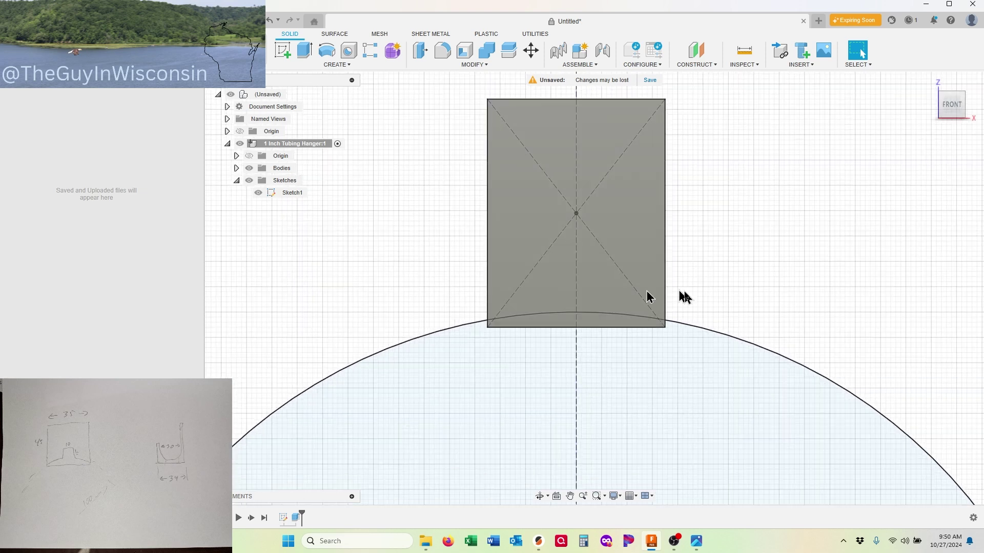
scroll(690, 311, "up", 1)
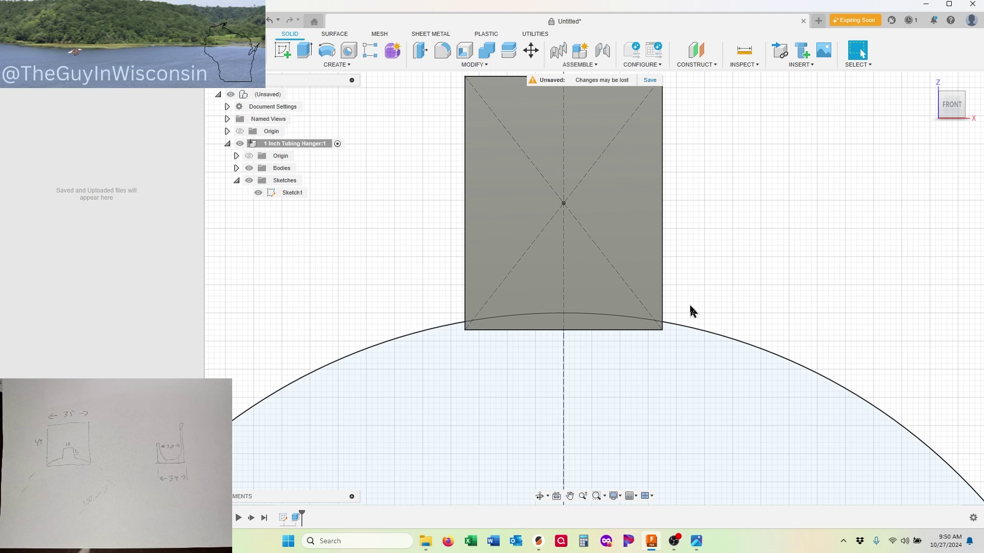
scroll(718, 287, "down", 3)
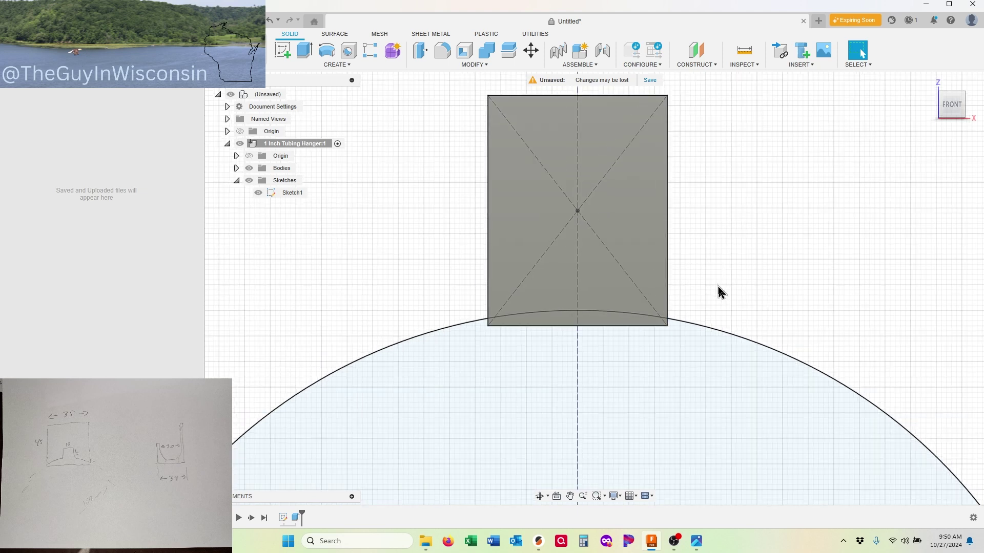
scroll(718, 293, "down", 1)
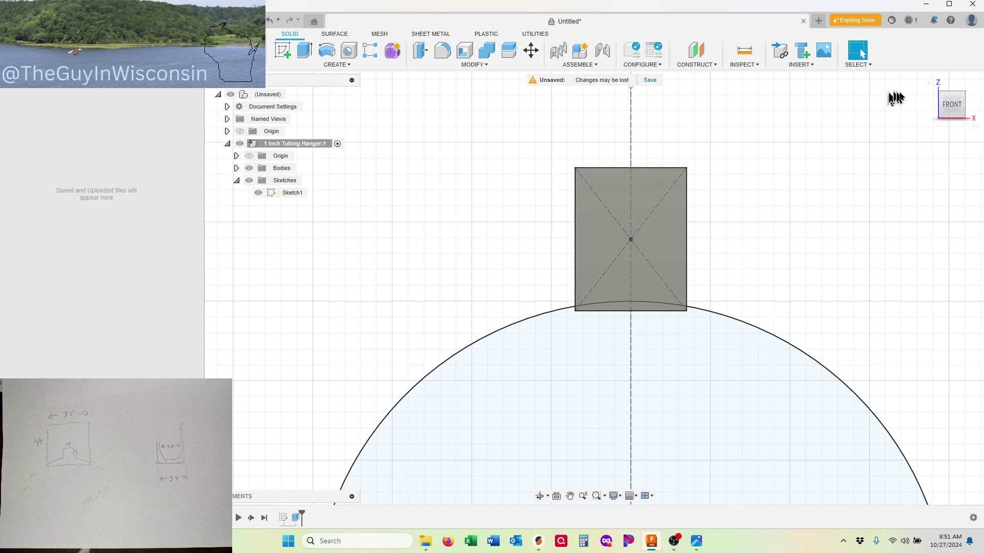
Step: Return to the isometric home view and hide the hanger's sketch so only the block shows
left_click(929, 82)
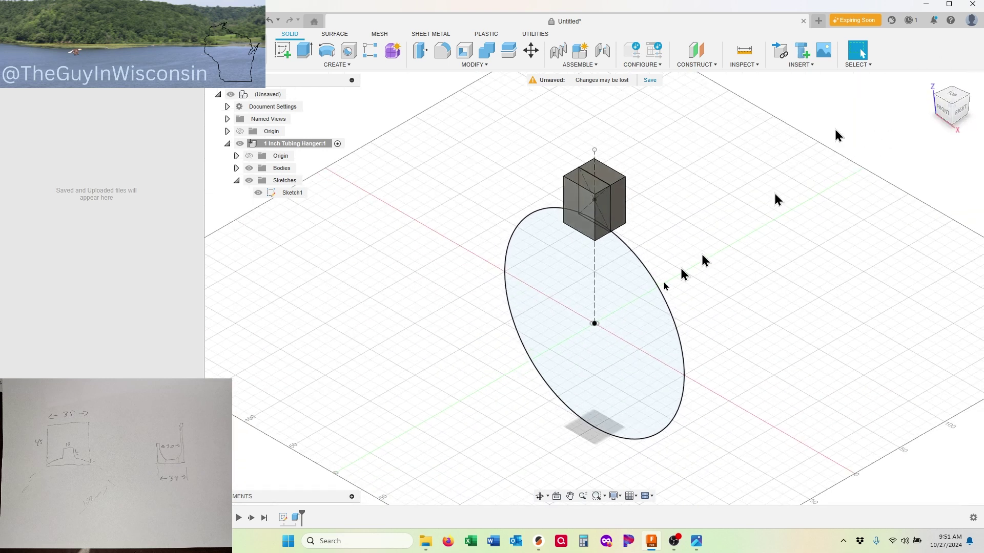
left_click(258, 193)
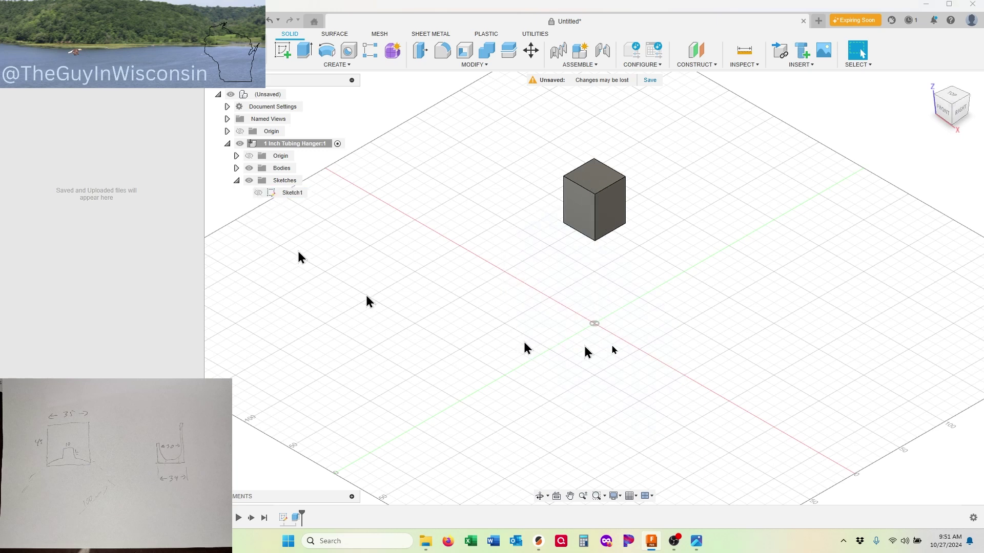
Step: Construct an offset plane 0 mm from the YZ plane and enlarge its outline until it extends through the block
left_click(697, 51)
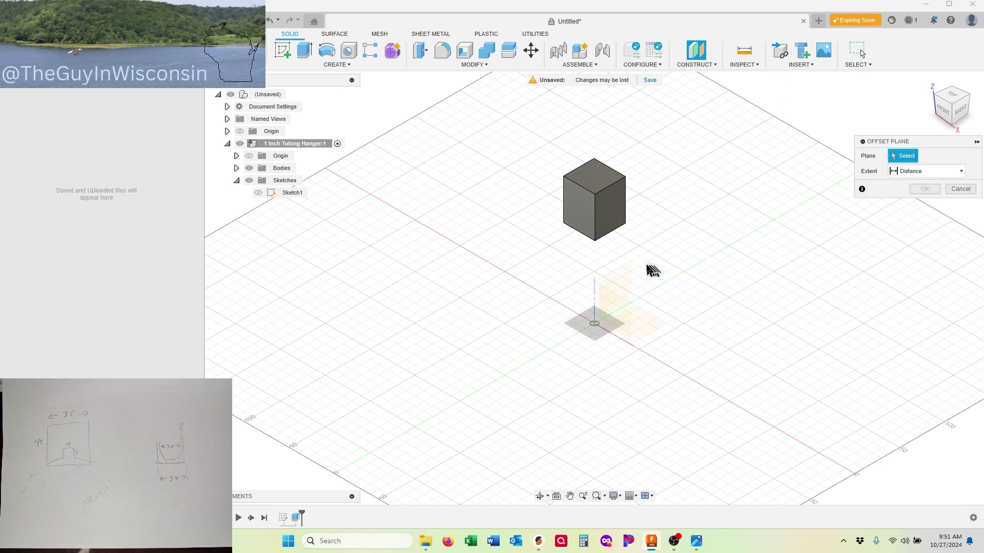
left_click(623, 278)
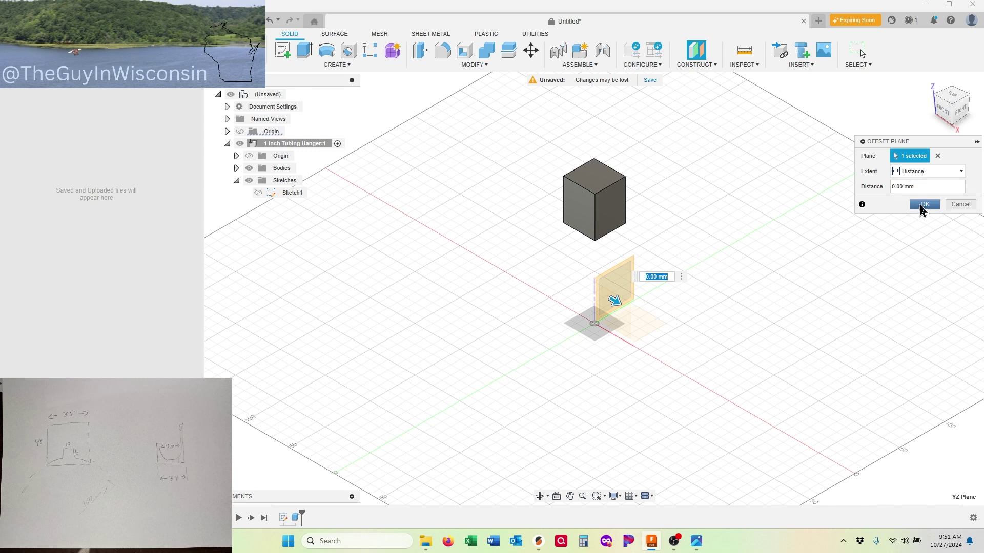
left_click(923, 205)
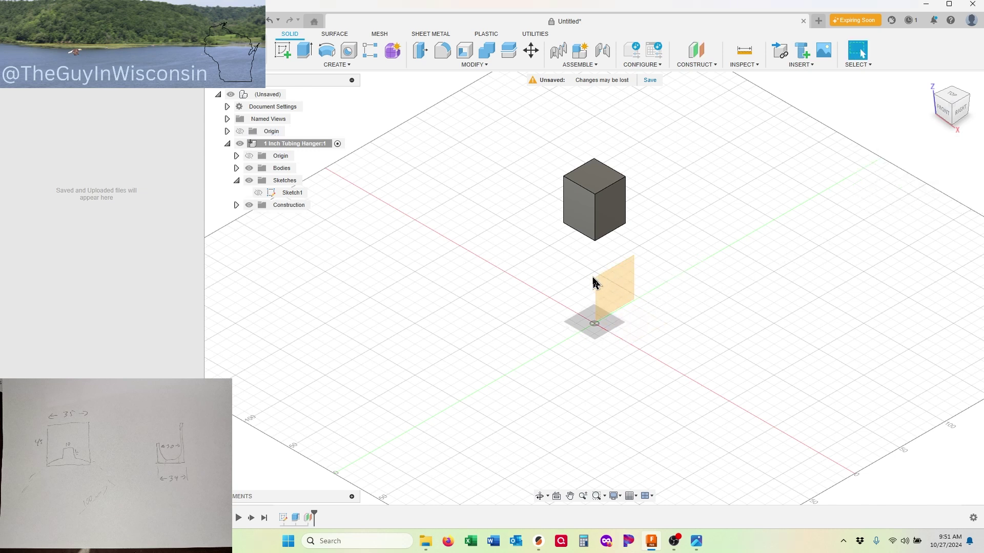
left_click_drag(596, 281, 501, 197)
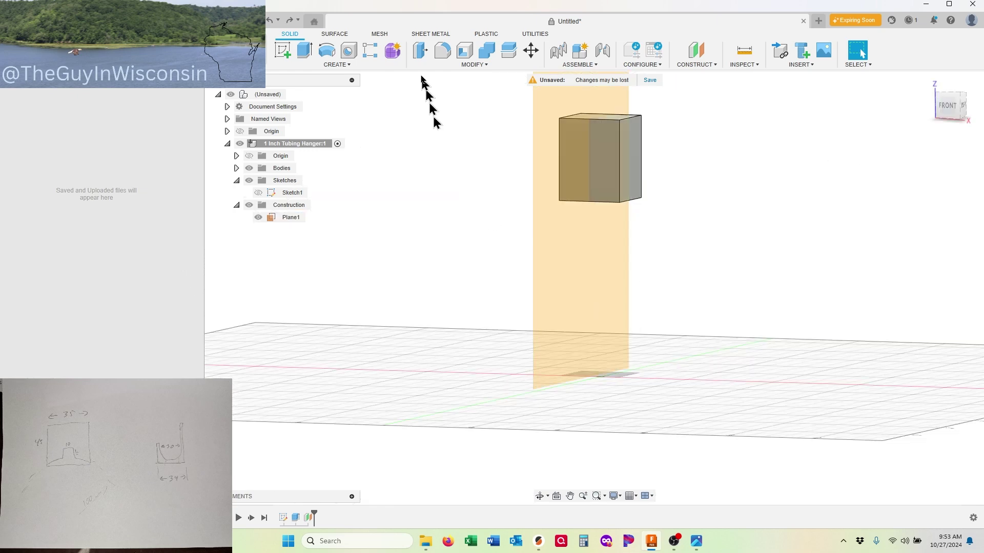
Step: Split the block into two bodies using the construction plane as the splitting tool
left_click(507, 52)
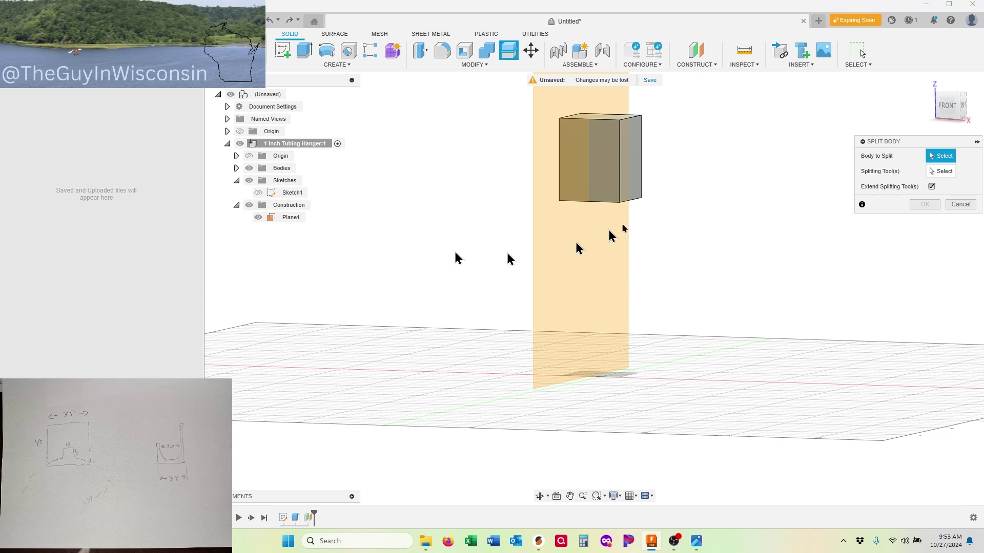
left_click(629, 174)
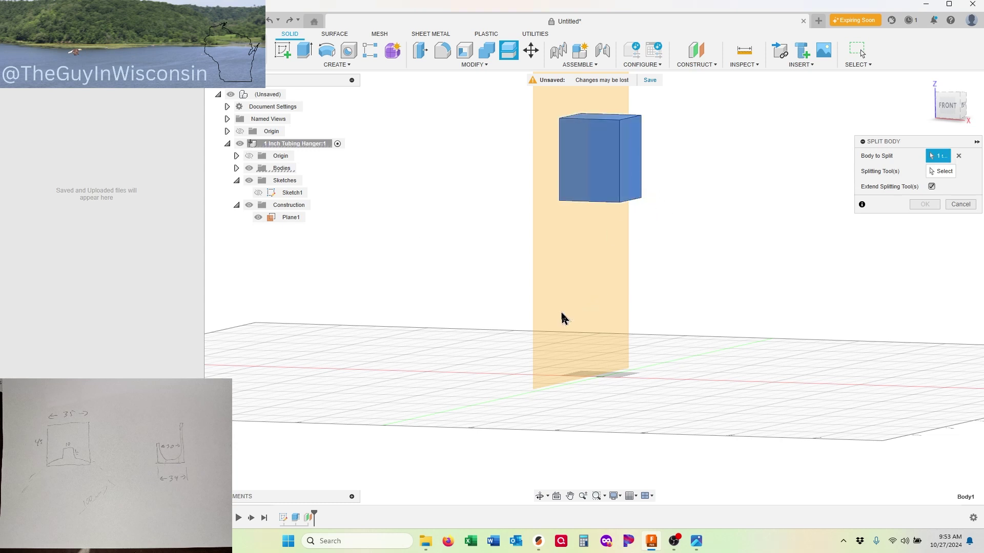
left_click(941, 171)
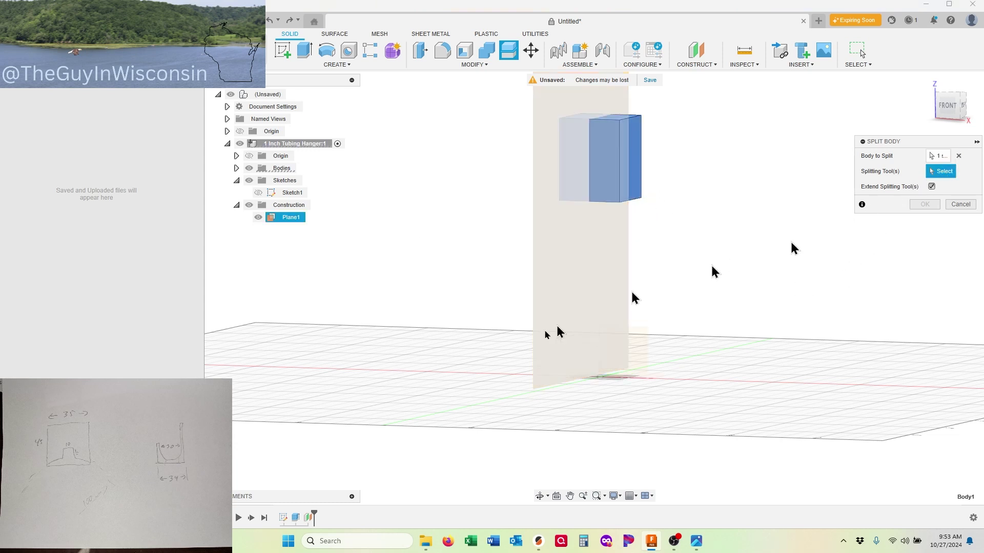
left_click(576, 327)
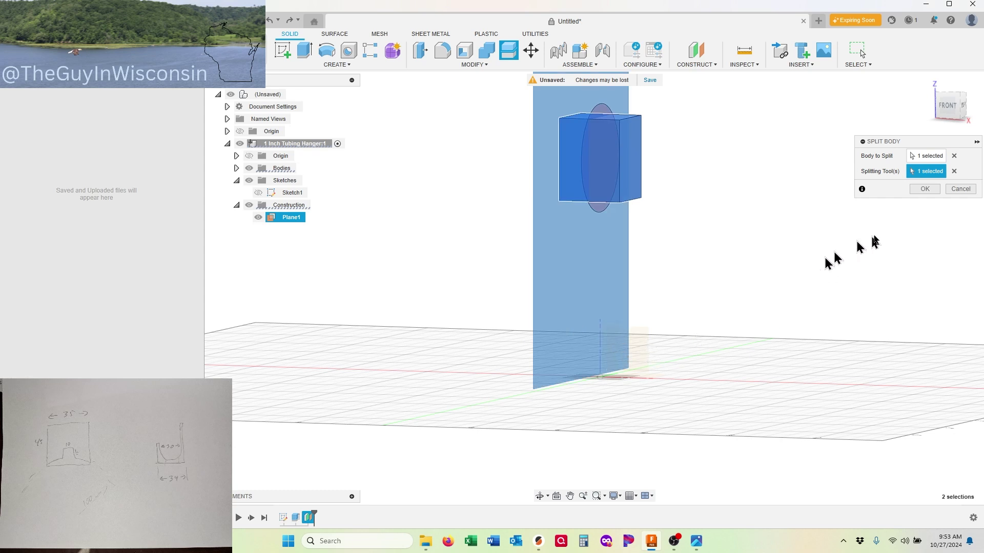
left_click(924, 189)
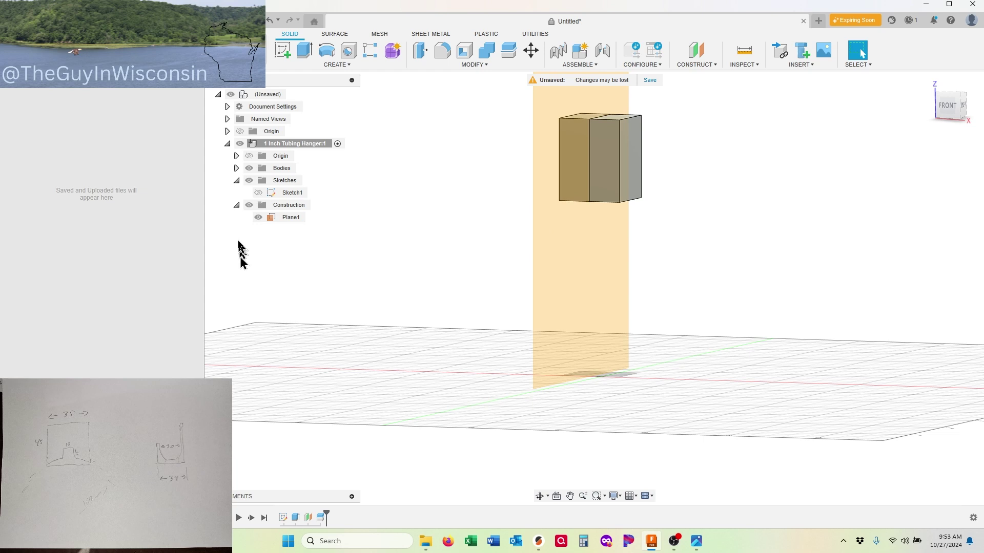
Step: Hide Body2 and start a new sketch on the exposed split face of the remaining half
left_click(236, 169)
left_click(257, 193)
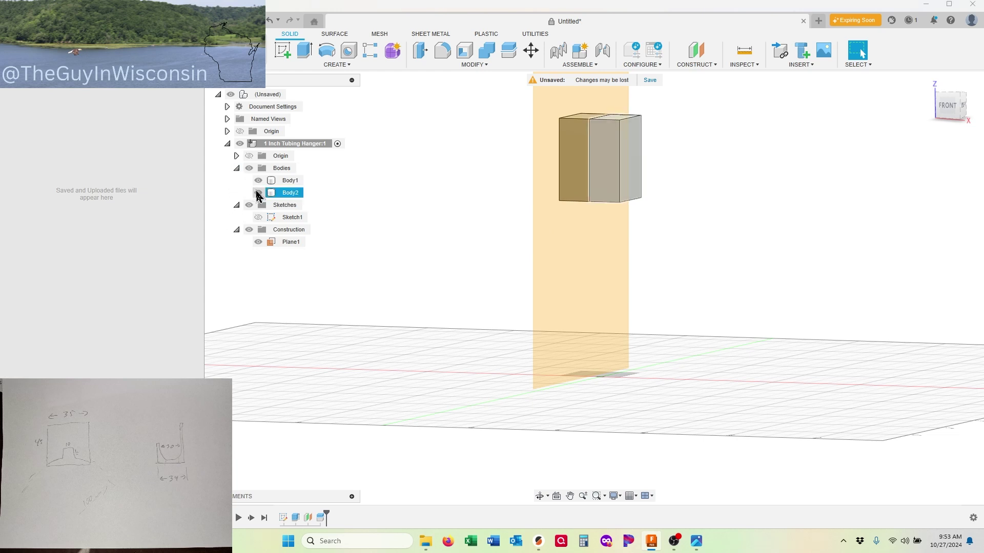
left_click(258, 194)
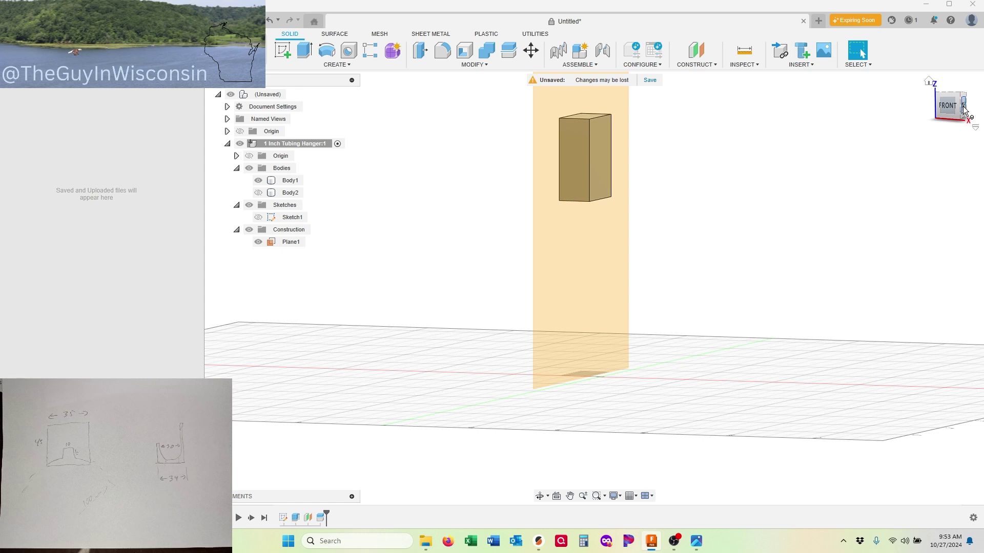
left_click(283, 50)
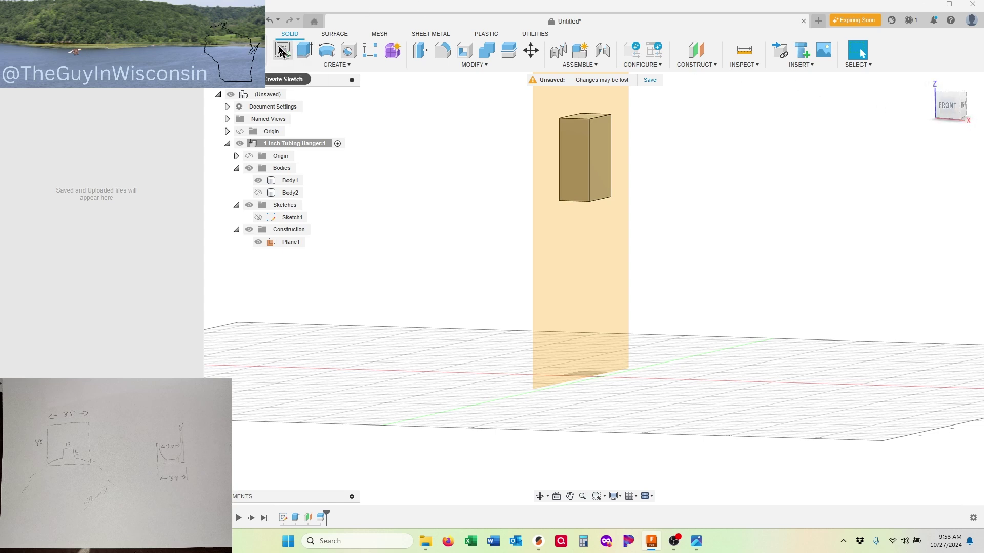
left_click(586, 213)
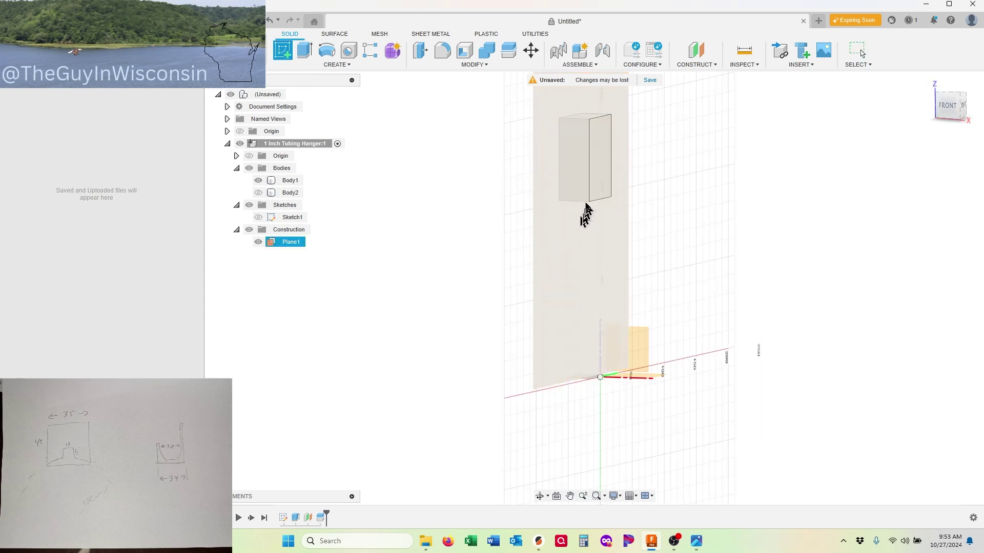
left_click(600, 170)
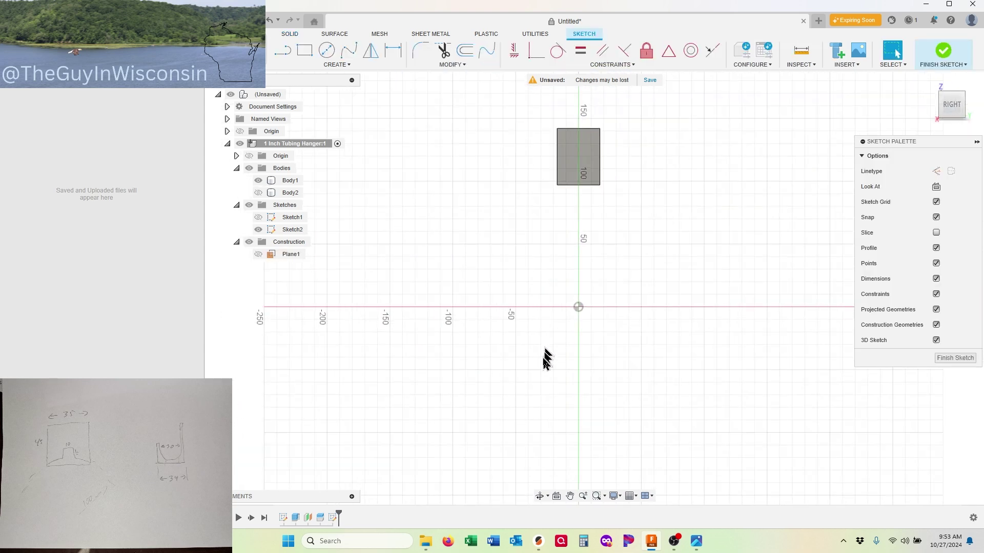
Step: Sketch a 30 mm diameter circle on the split face, centred on the vertical axis through the origin
left_click(326, 49)
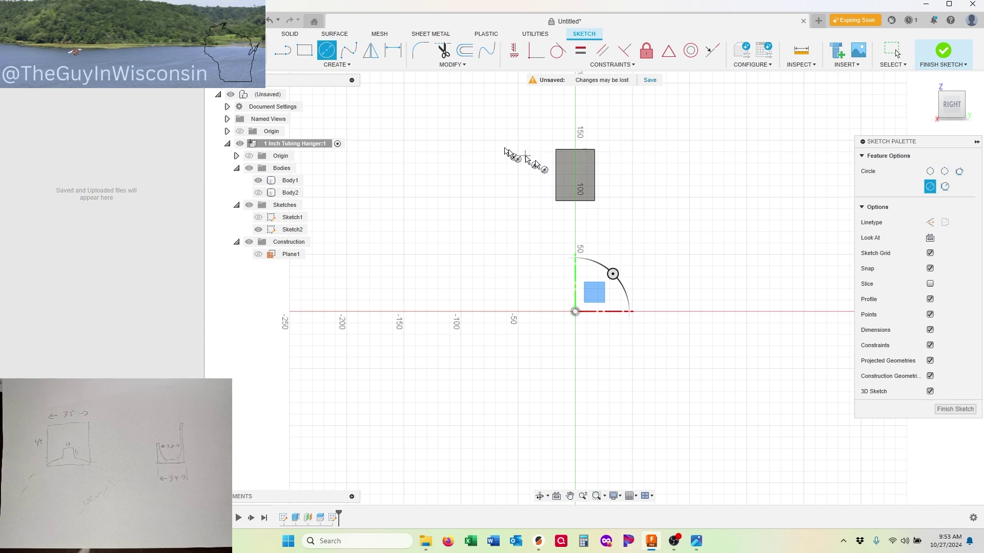
left_click(576, 186)
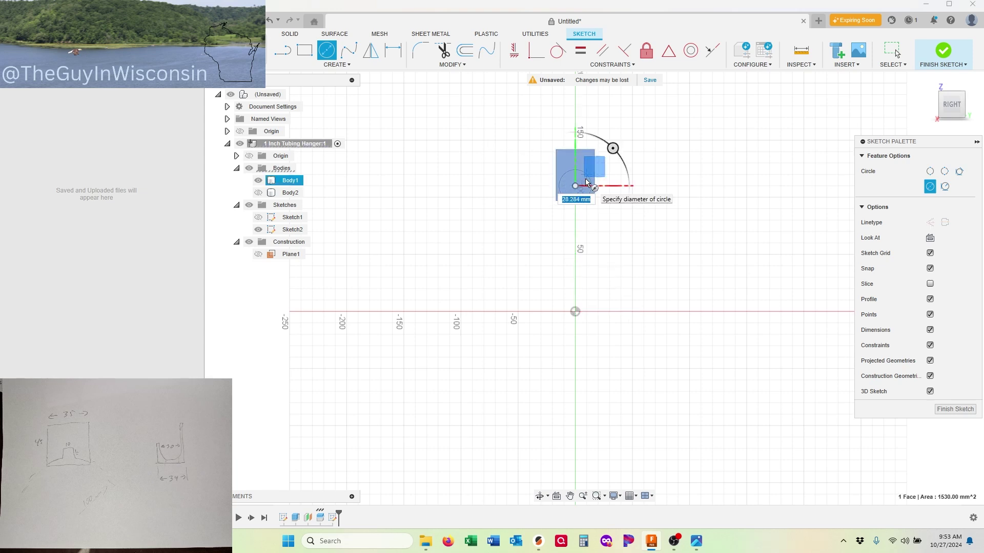
type("30")
key("Return")
key("Escape")
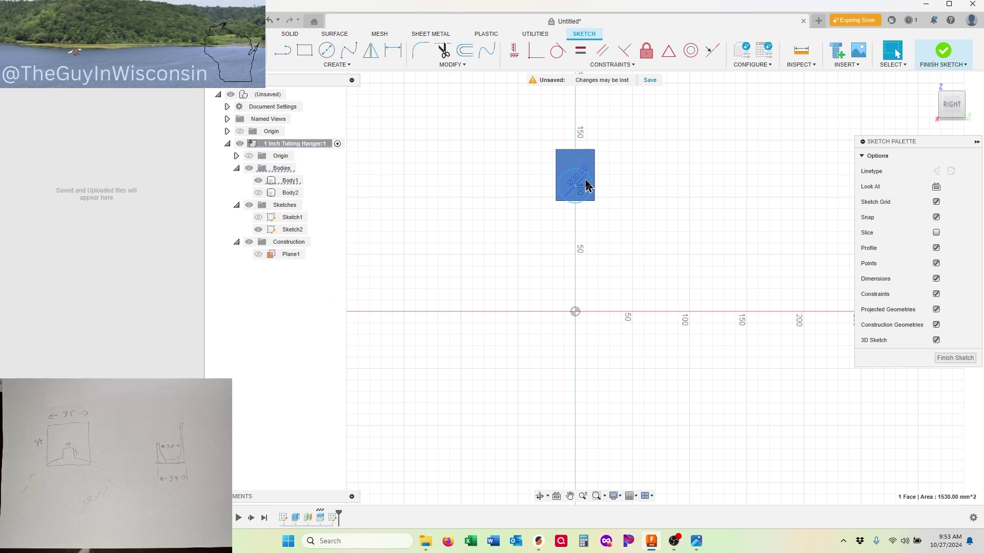
Step: Dimension the circle's centre 115 mm above the origin and finish the sketch
left_click(393, 50)
left_click(576, 187)
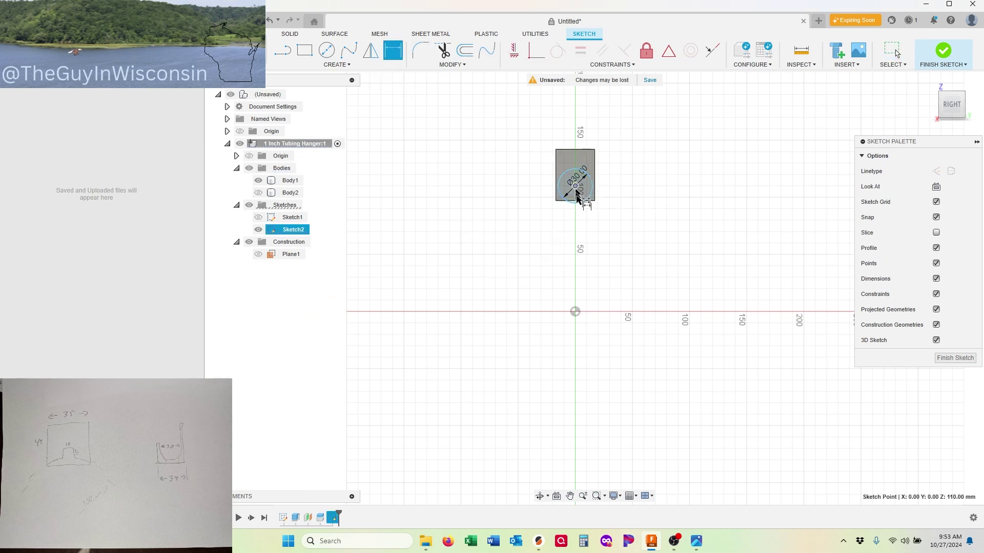
left_click(576, 311)
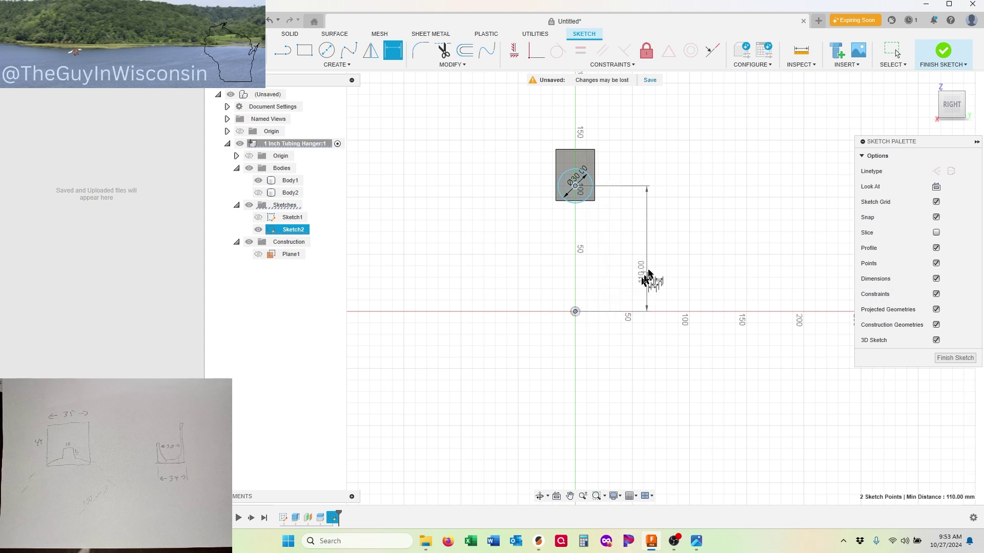
left_click(661, 248)
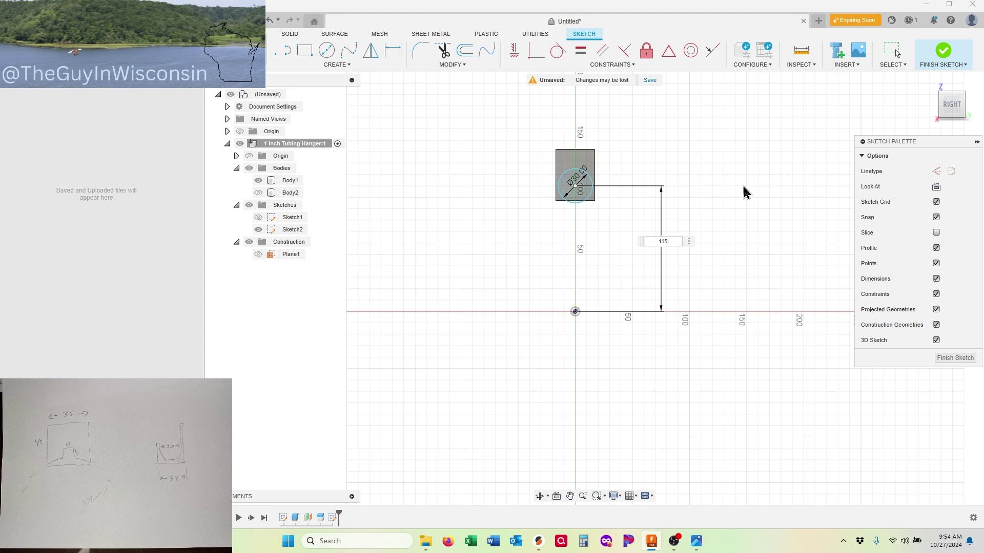
key("Return")
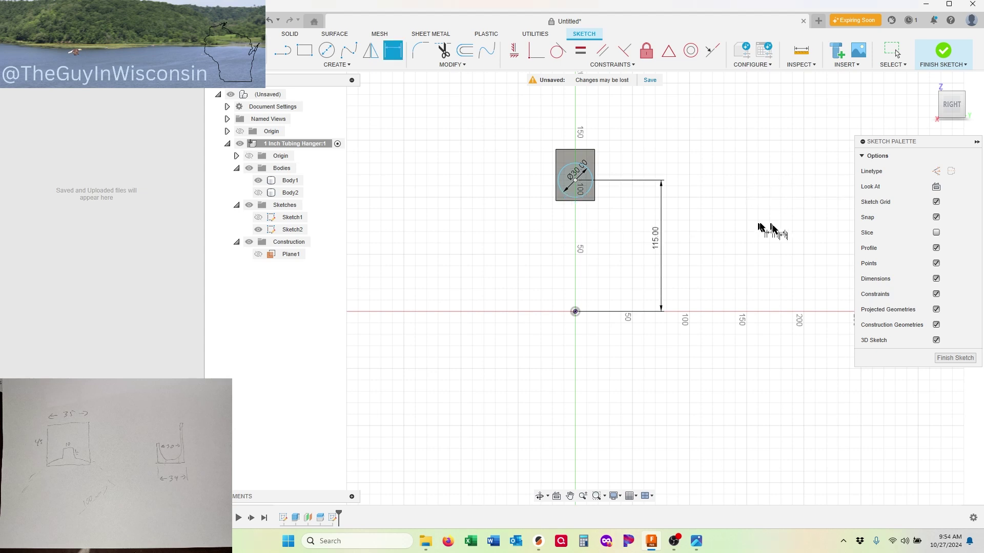
left_click(955, 359)
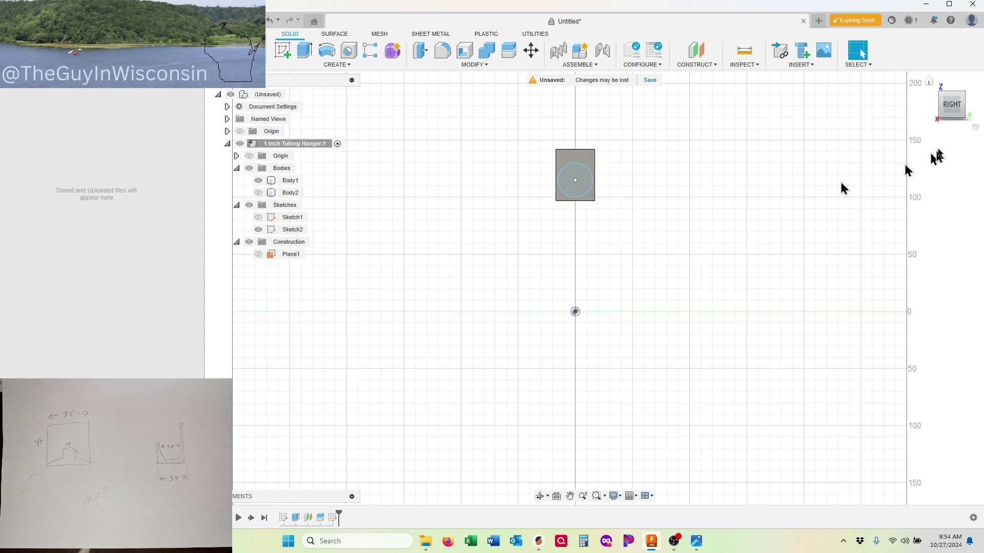
Step: Show Body2 again and revolve the circle 360° around the origin's Y axis as a cut through both halves
left_click_drag(952, 106, 921, 124)
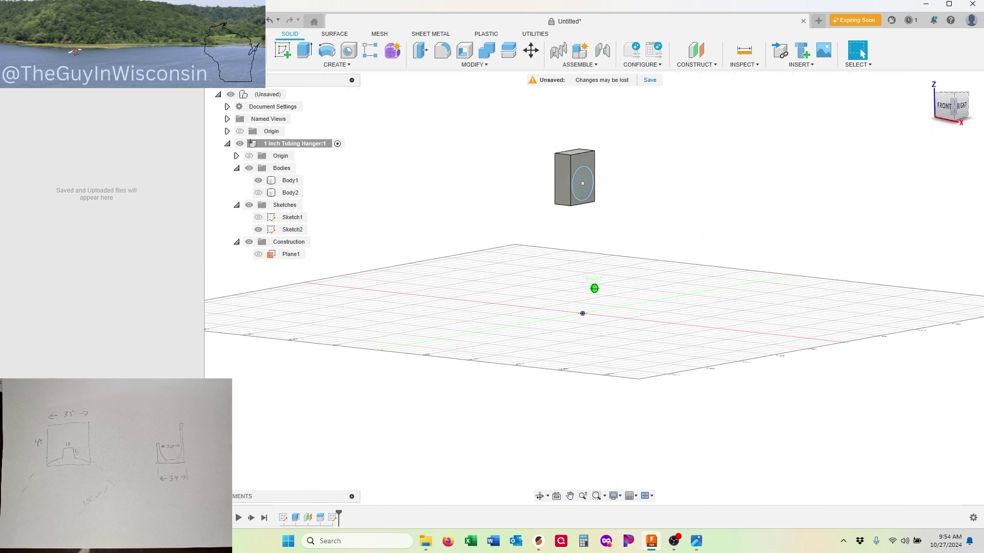
left_click(326, 53)
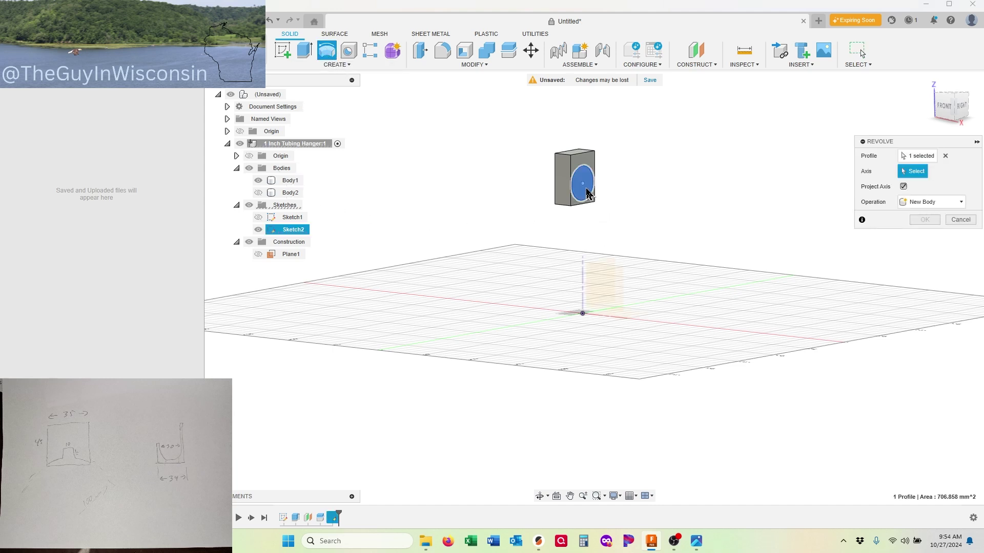
left_click(258, 193)
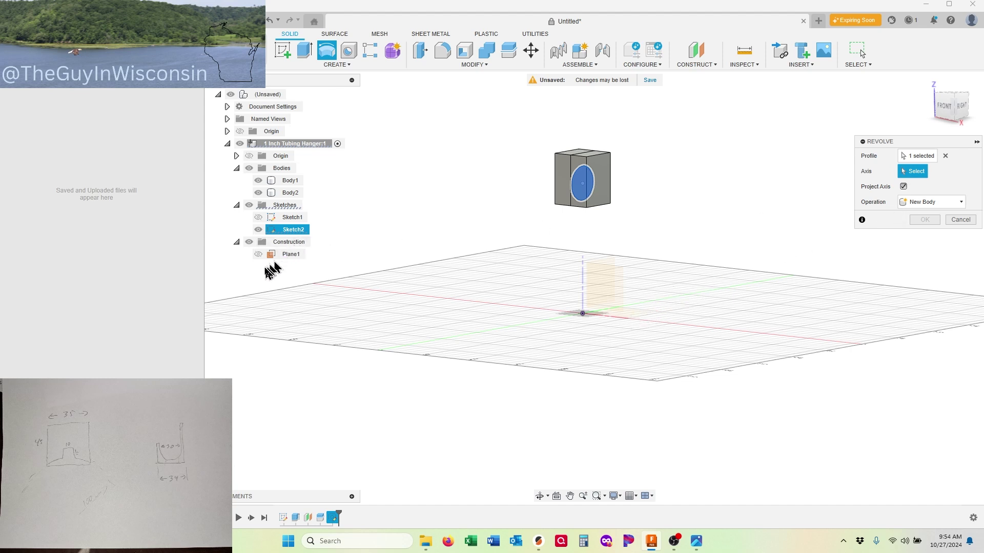
left_click(226, 131)
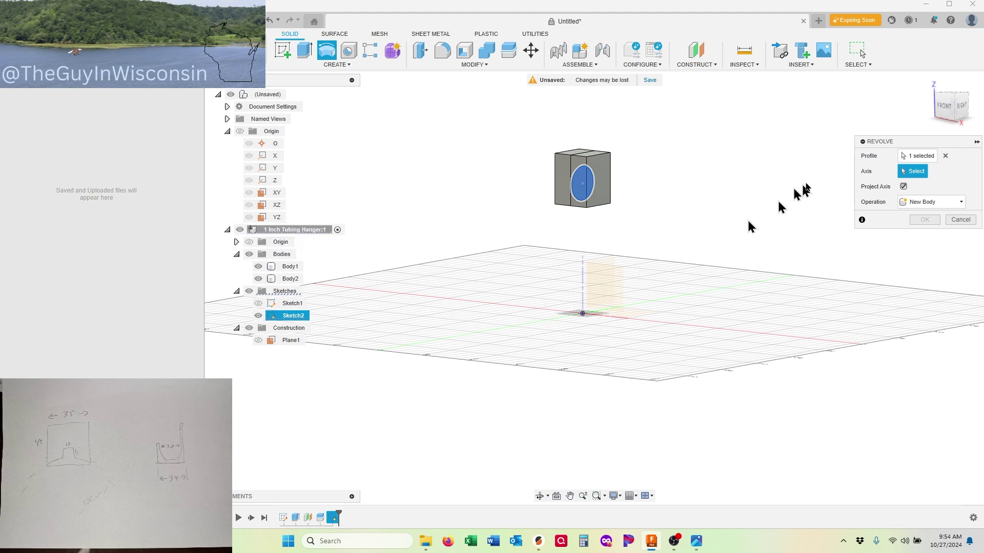
left_click_drag(946, 109, 948, 138)
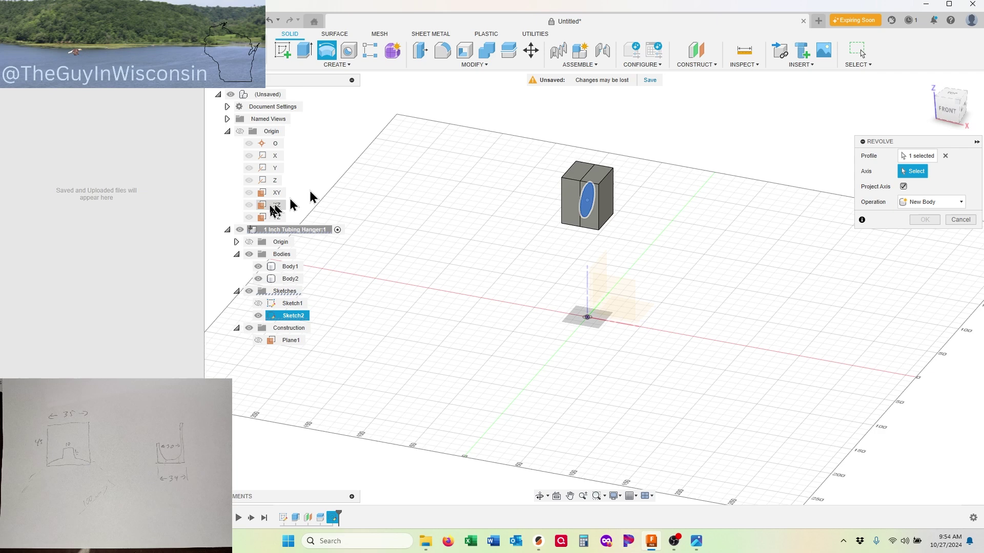
left_click(249, 169)
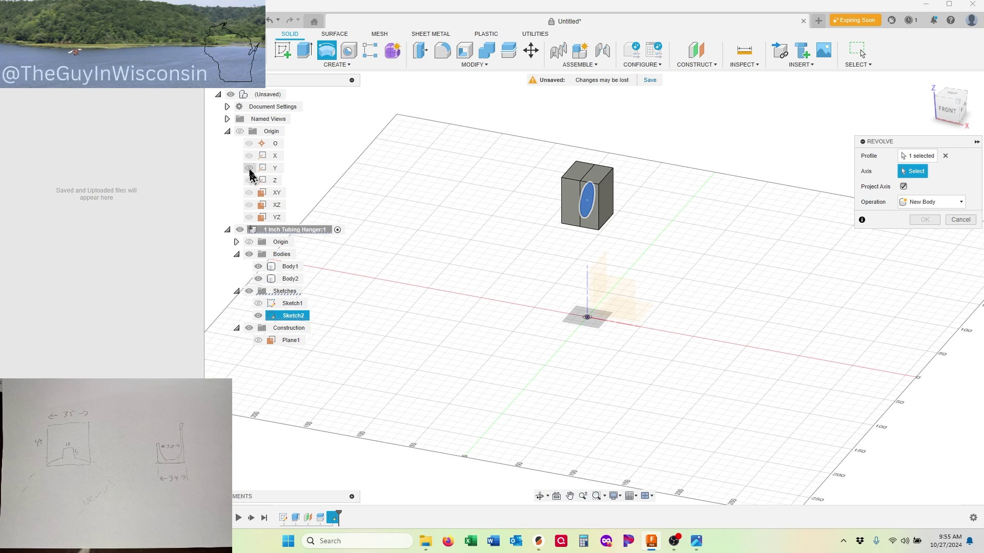
left_click(599, 312)
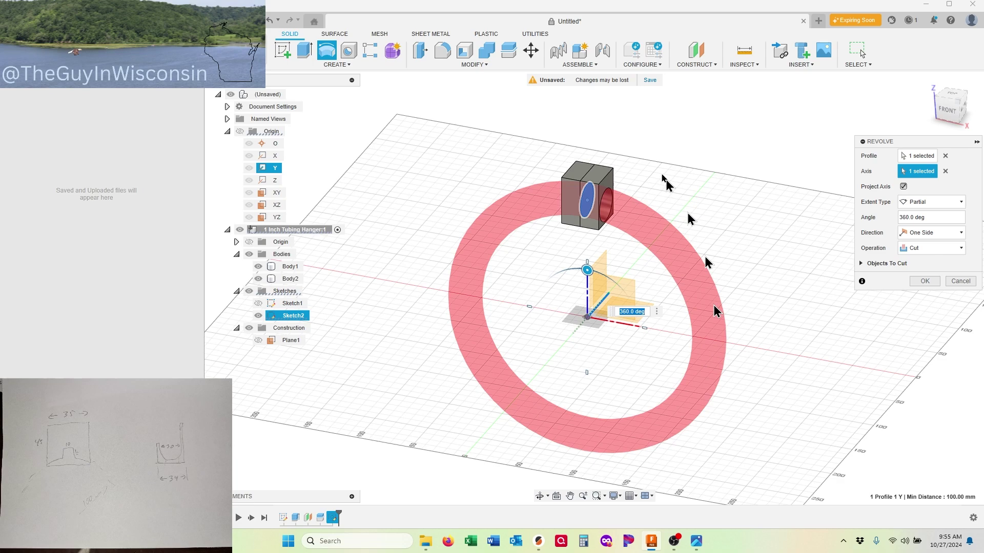
left_click(948, 109)
left_click_drag(926, 109, 966, 111)
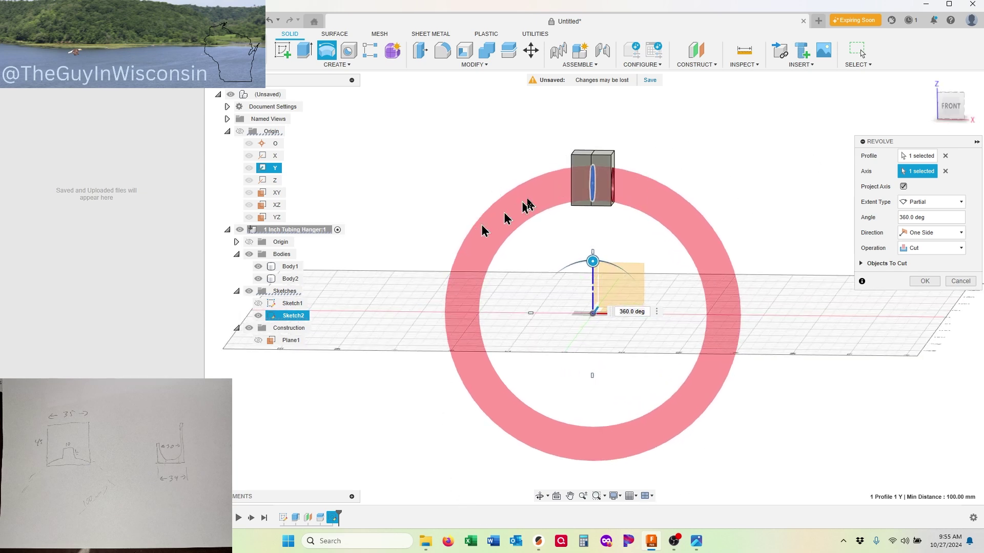
left_click_drag(964, 109, 944, 109)
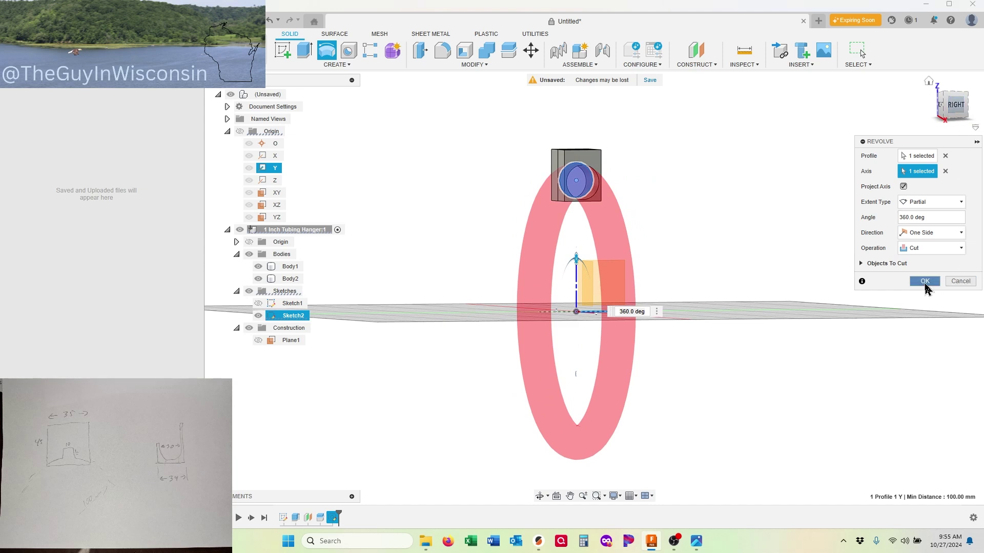
left_click(925, 282)
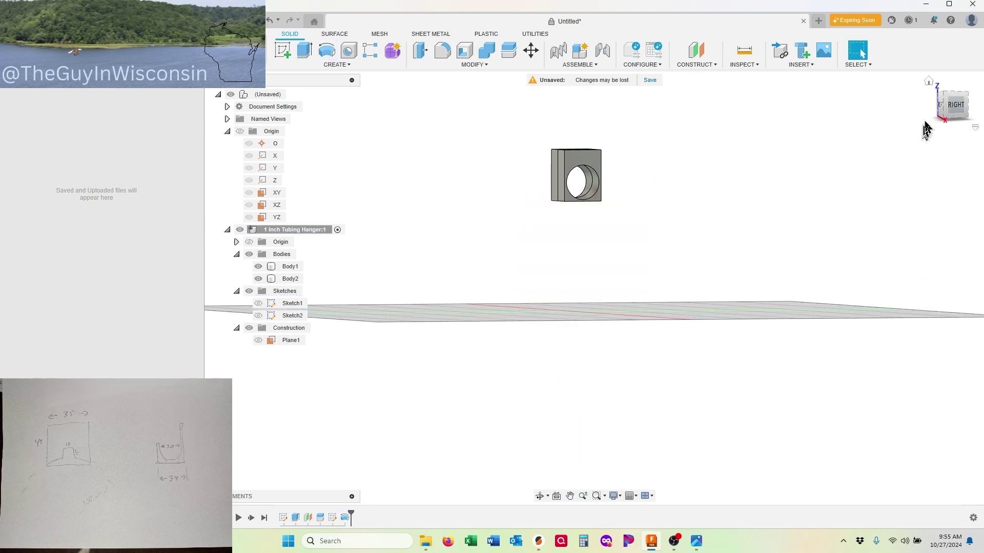
Step: Combine the two halves of the block into one body with the Join operation
left_click_drag(946, 112, 951, 112)
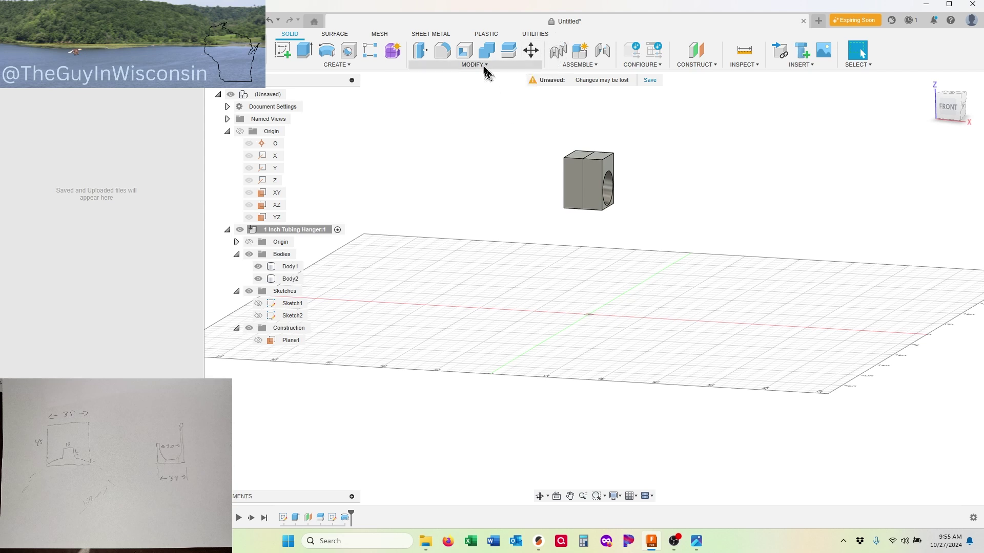
left_click(487, 49)
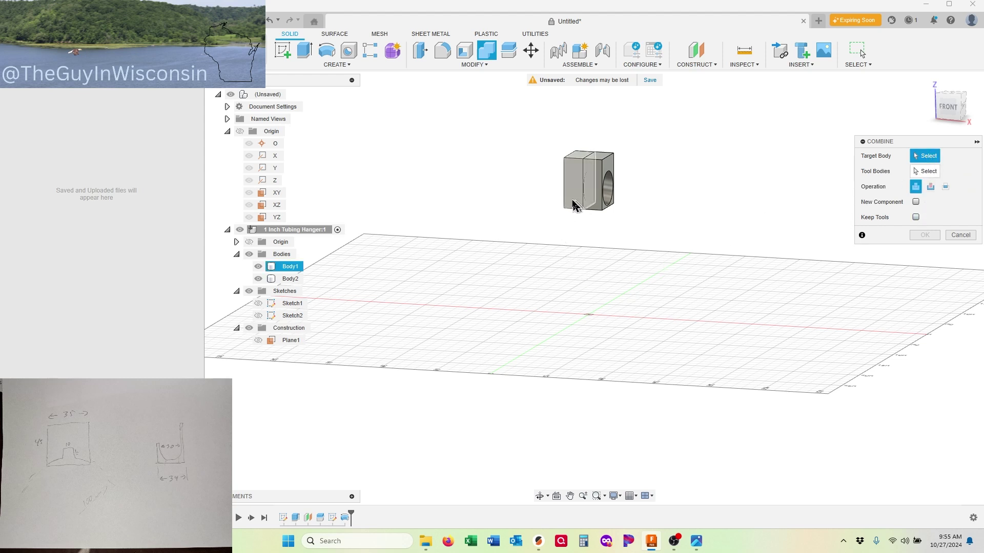
left_click(577, 201)
left_click(593, 195)
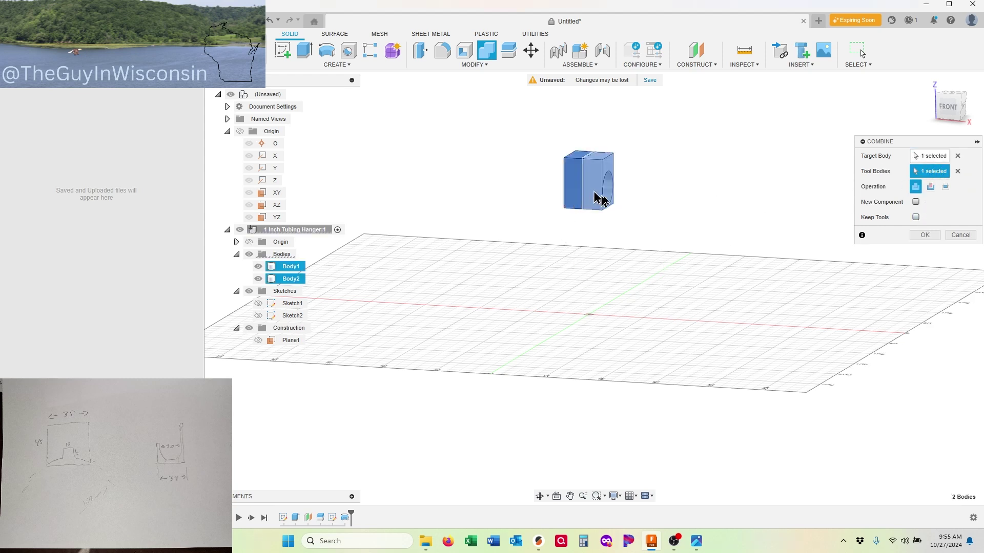
left_click(924, 237)
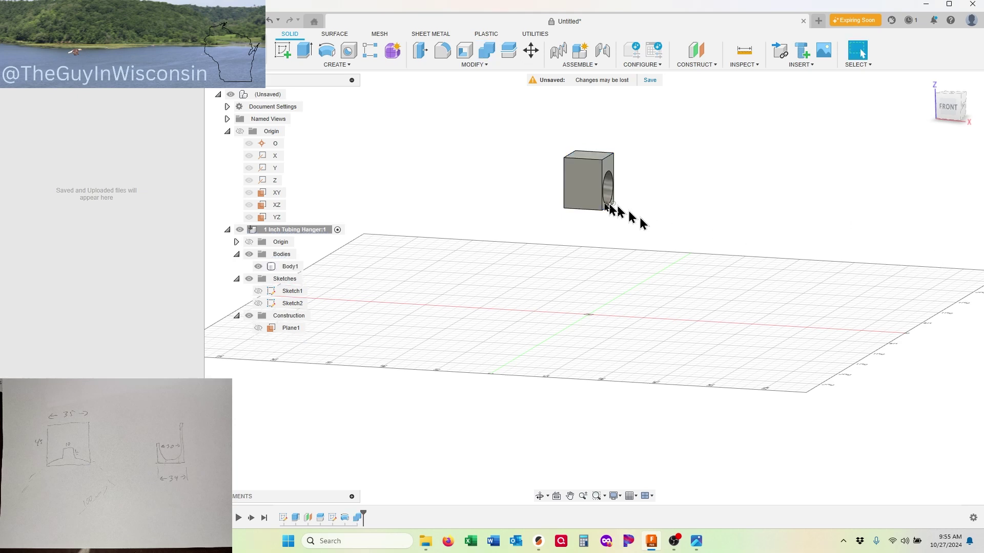
Step: Edit the circle sketch with Body2 hidden, drawing vertical lines from both sides of the circle up to the block's top edge
left_click_drag(948, 108, 916, 106)
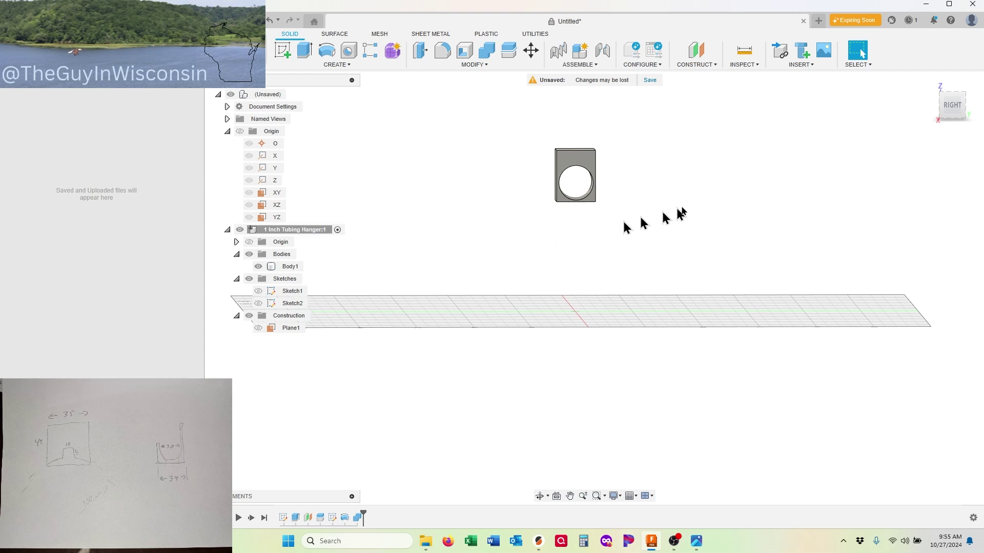
right_click(332, 520)
left_click(375, 409)
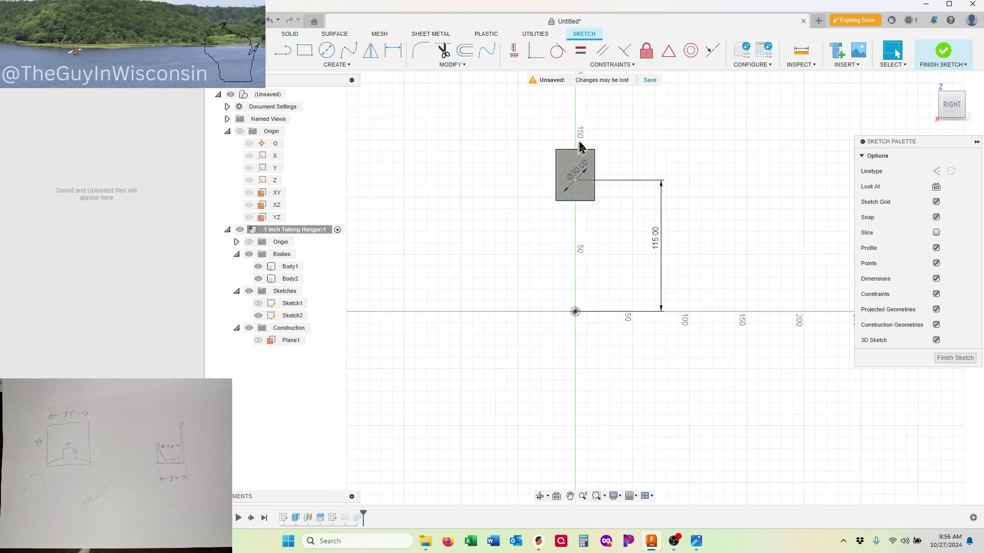
scroll(580, 147, "up", 8)
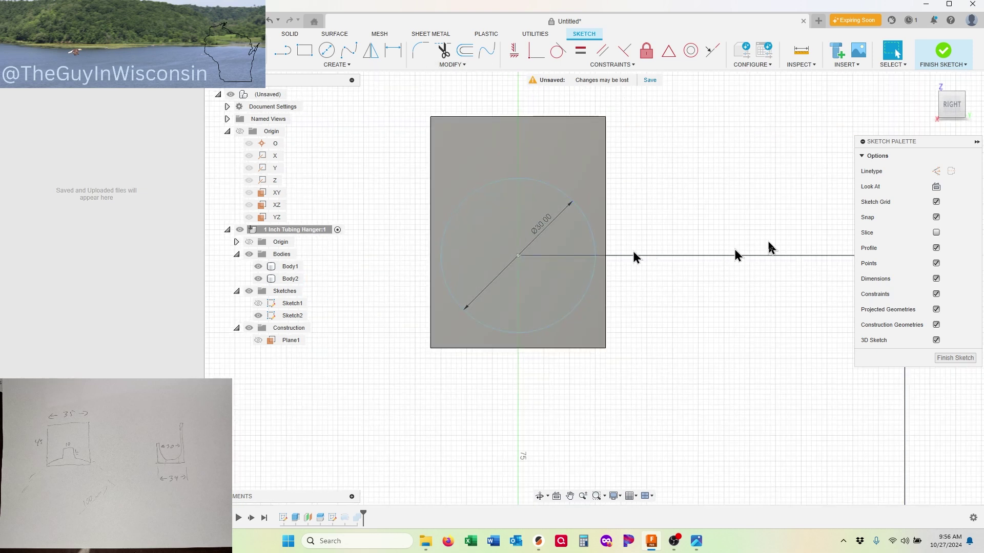
left_click(257, 279)
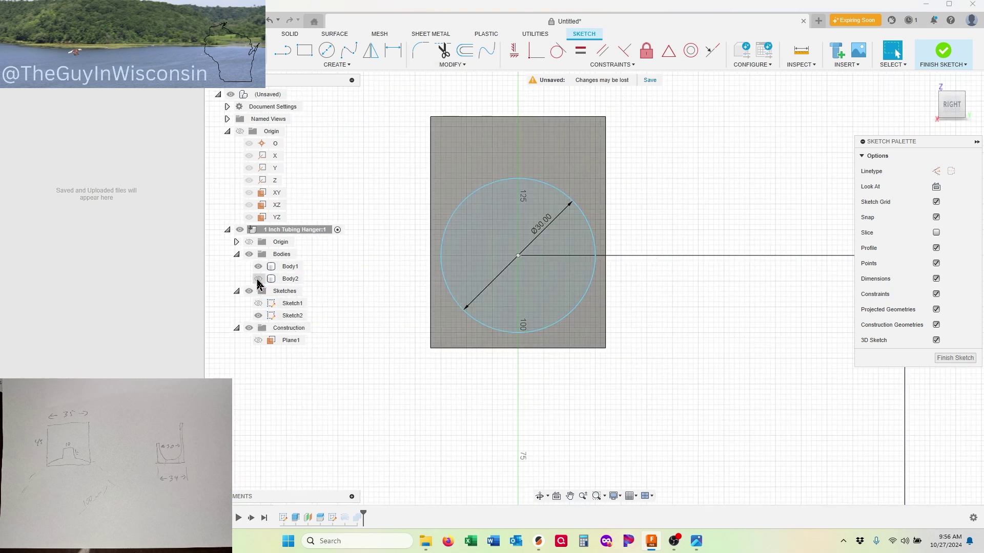
left_click(283, 54)
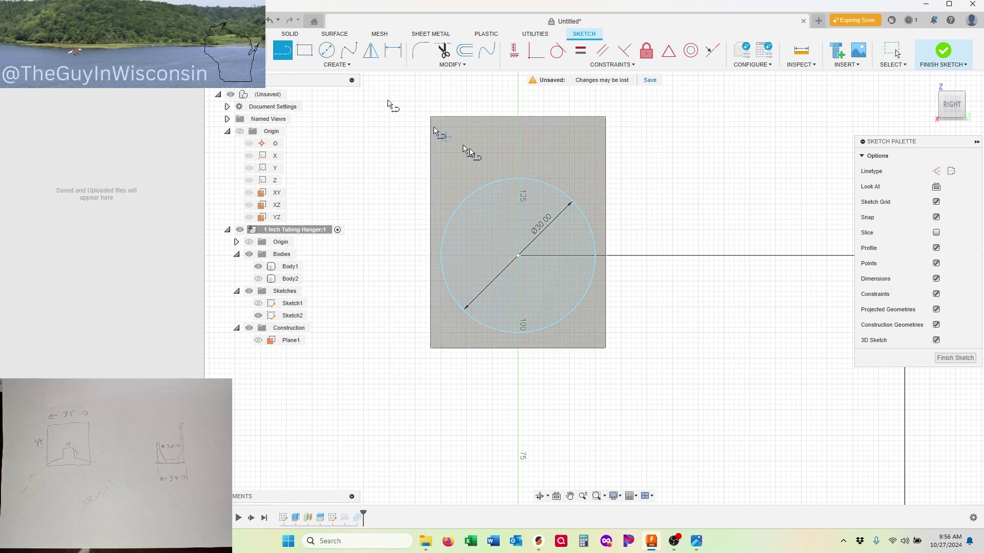
left_click(595, 256)
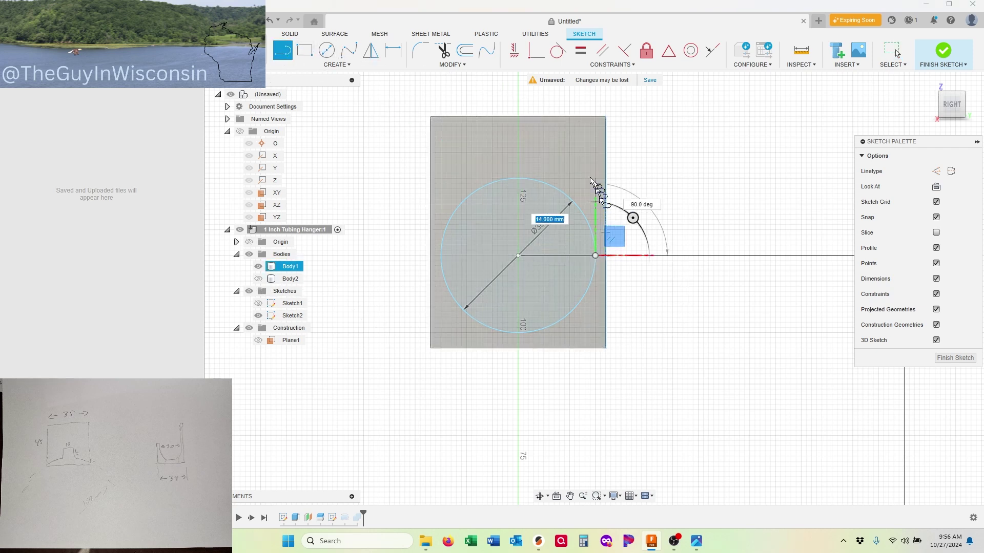
left_click(595, 117)
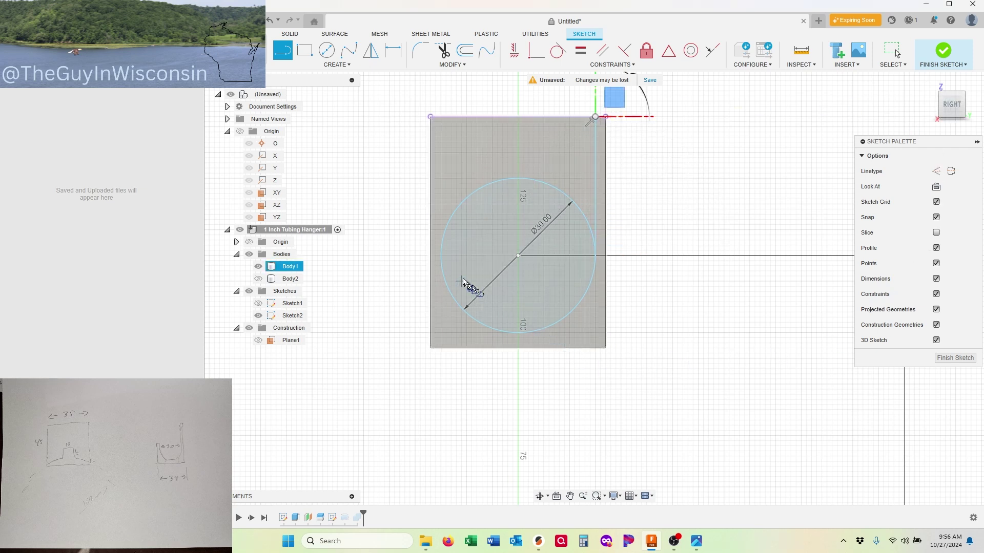
left_click(441, 256)
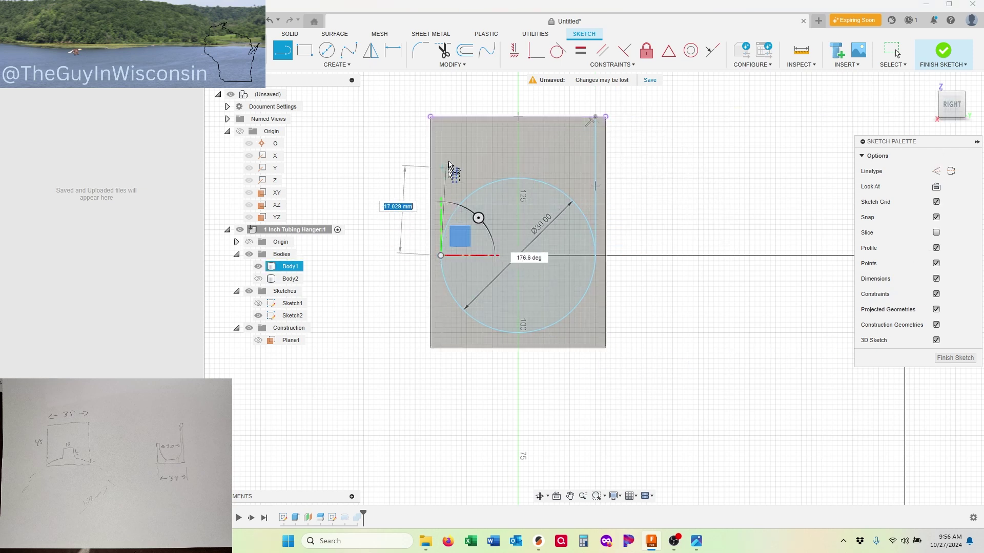
left_click(442, 117)
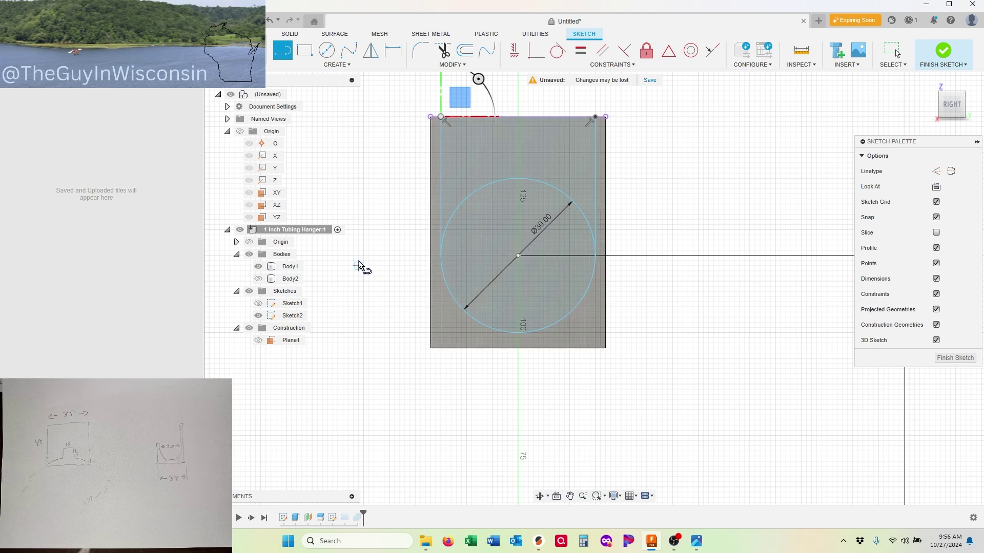
Step: Draw a short horizontal line from the circle's left side to the block's left edge and finish the sketch
left_click(440, 256)
left_click(428, 256)
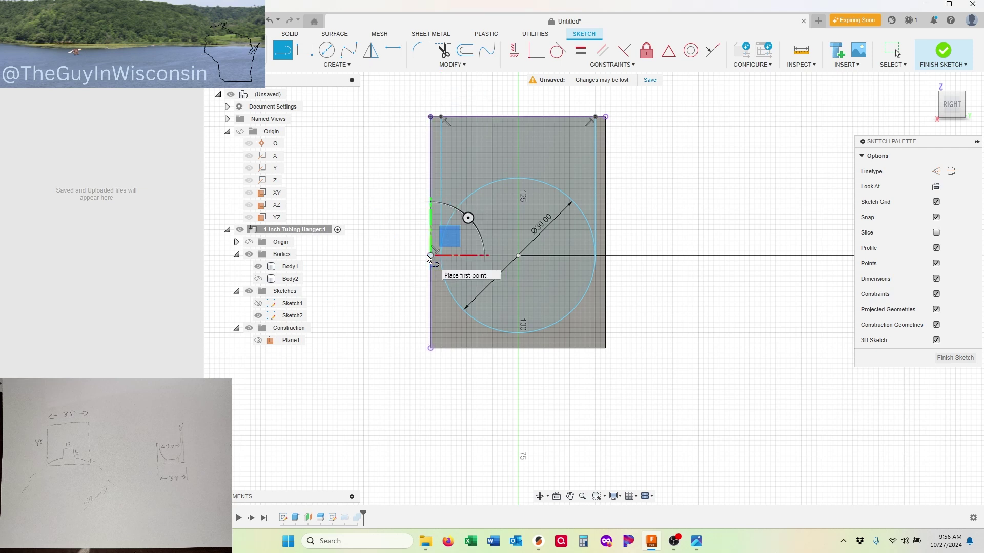
key("Escape")
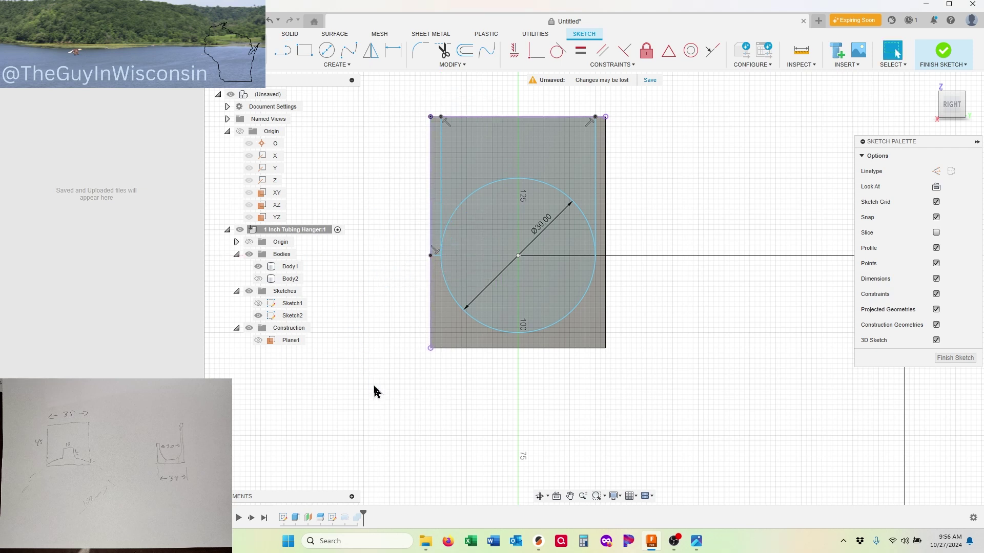
left_click(955, 359)
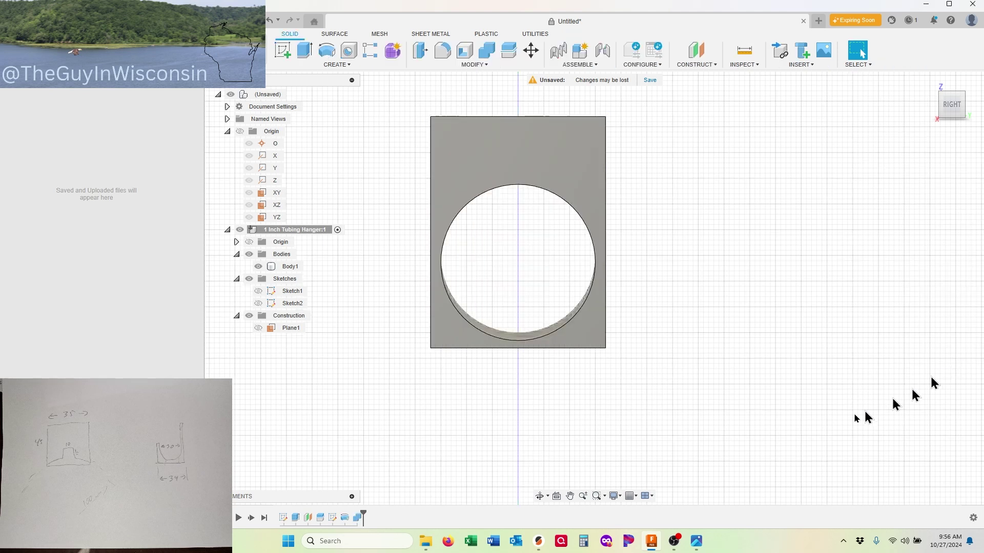
Step: Edit the revolved cut to add the region between the vertical lines above the circle to its profile
right_click(344, 520)
left_click(374, 408)
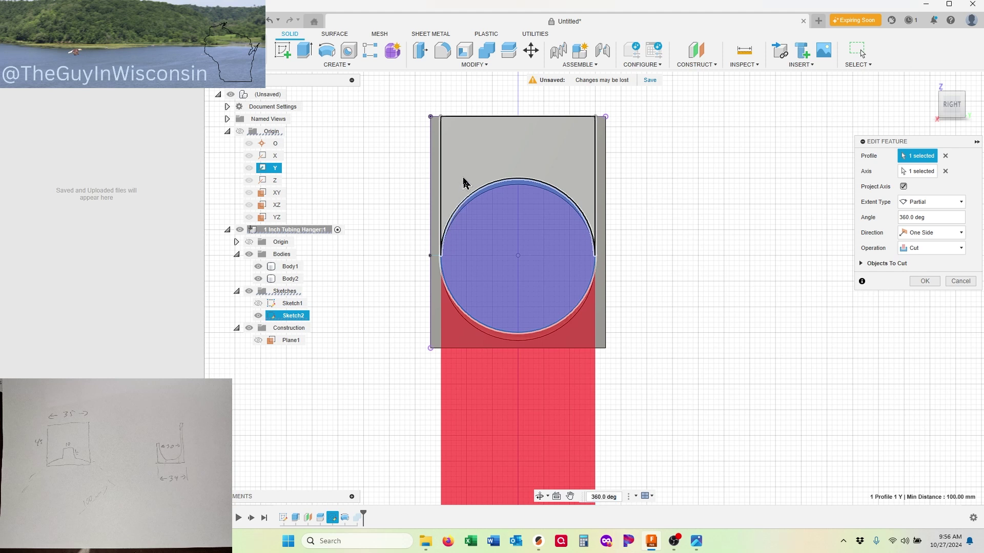
left_click(448, 190)
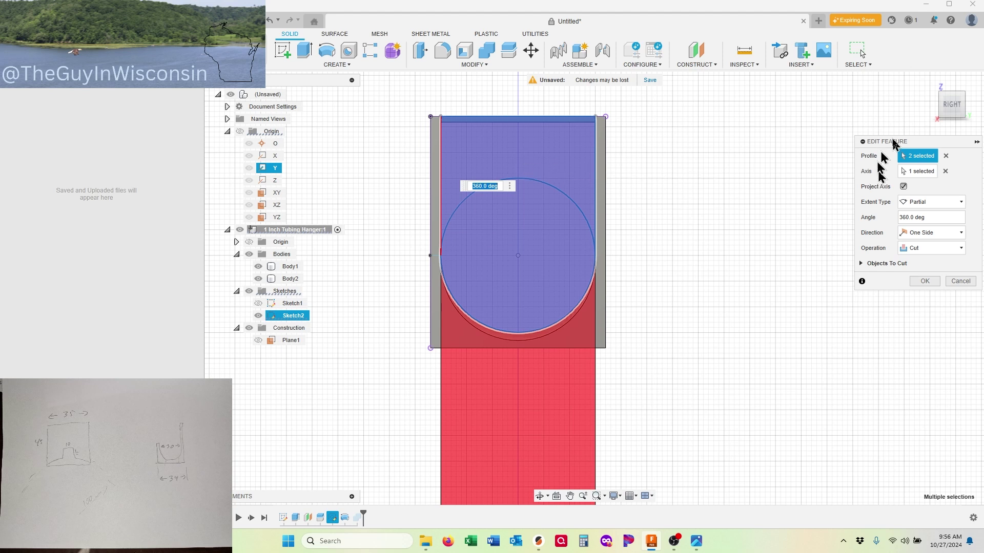
mouse_move(957, 111)
left_mouse_down()
mouse_move(976, 112)
mouse_move(956, 111)
left_mouse_up()
scroll(430, 259, "up", 5)
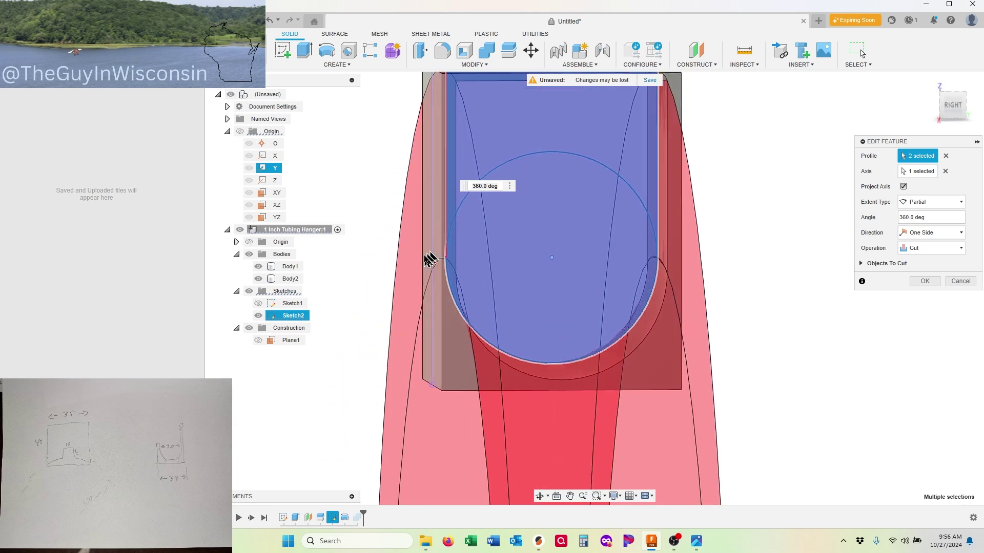
scroll(435, 269, "up", 2)
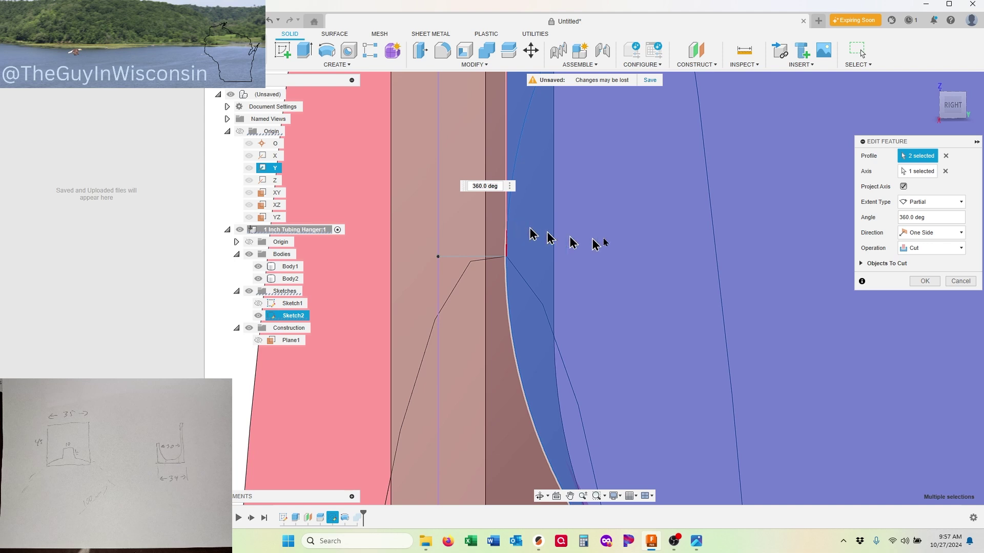
left_click(925, 281)
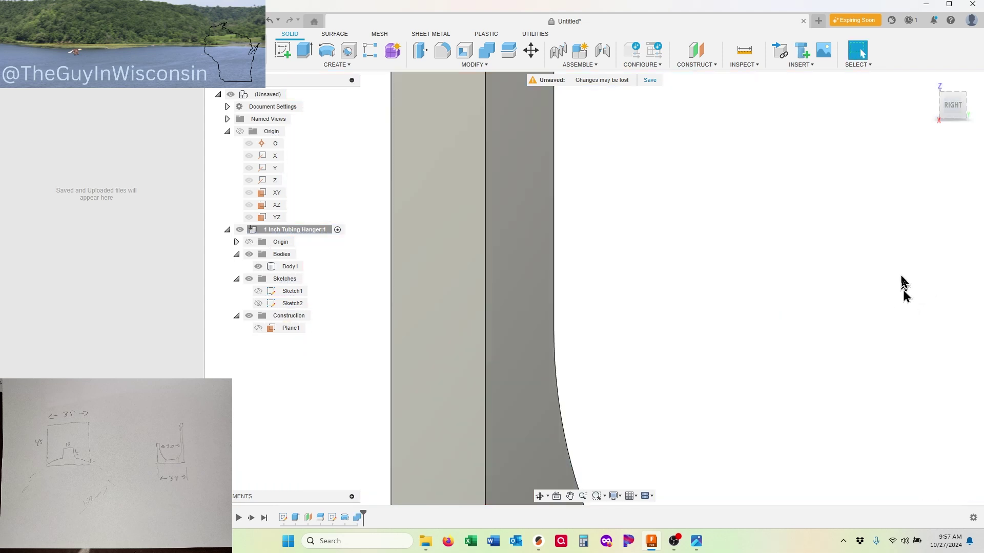
scroll(457, 326, "down", 5)
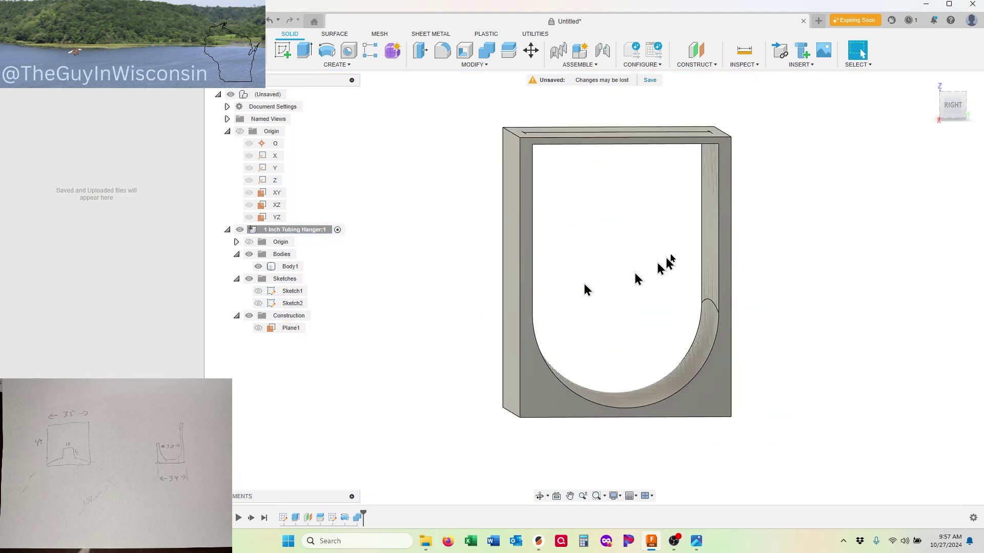
Step: Edit the channel sketch again, adding a thin rectangle above the block's top edge between the two vertical lines, and finish it
mouse_move(952, 105)
left_mouse_down()
mouse_move(938, 97)
mouse_move(962, 117)
mouse_move(954, 104)
left_mouse_up()
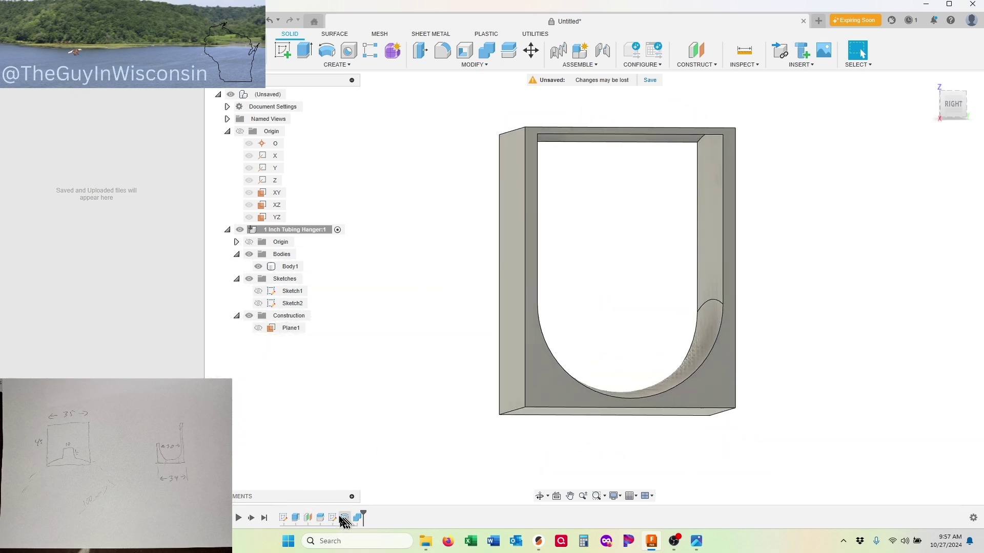
left_click(333, 518)
right_click(333, 519)
left_click(363, 405)
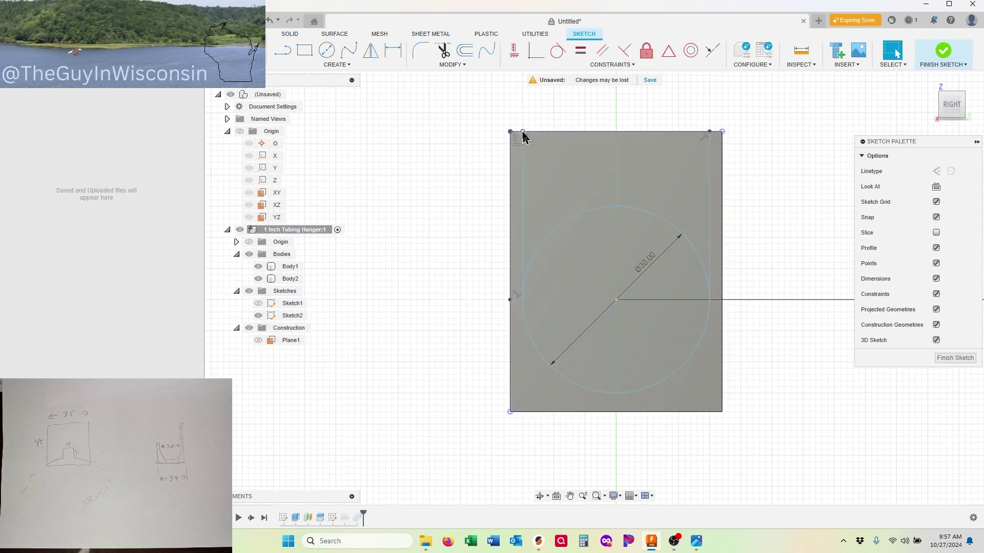
left_click(524, 134)
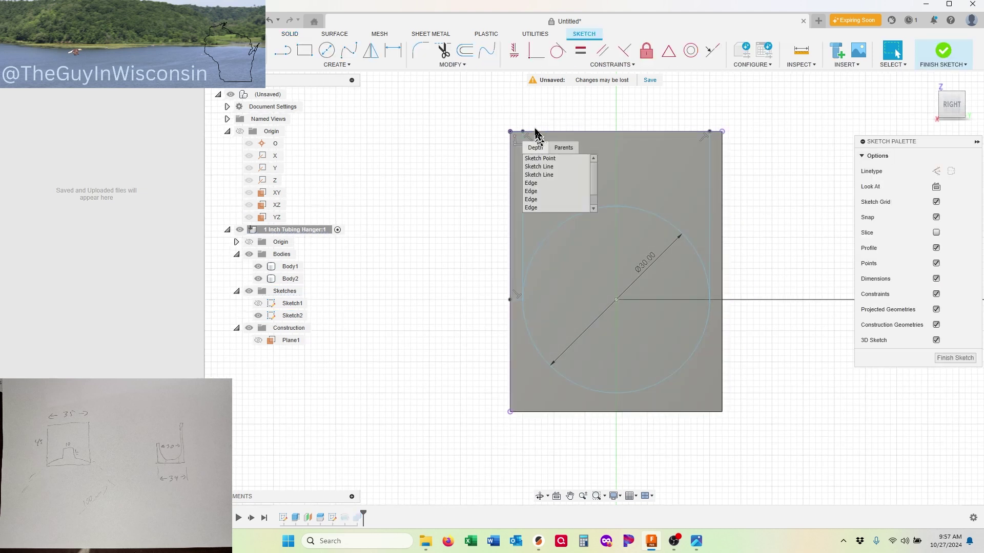
left_click(305, 51)
left_click(522, 132)
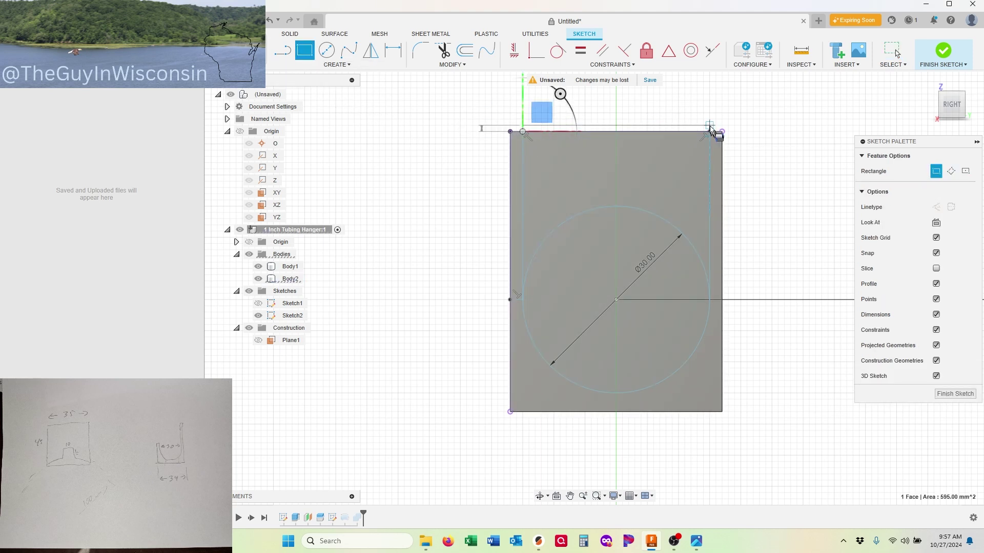
left_click(710, 112)
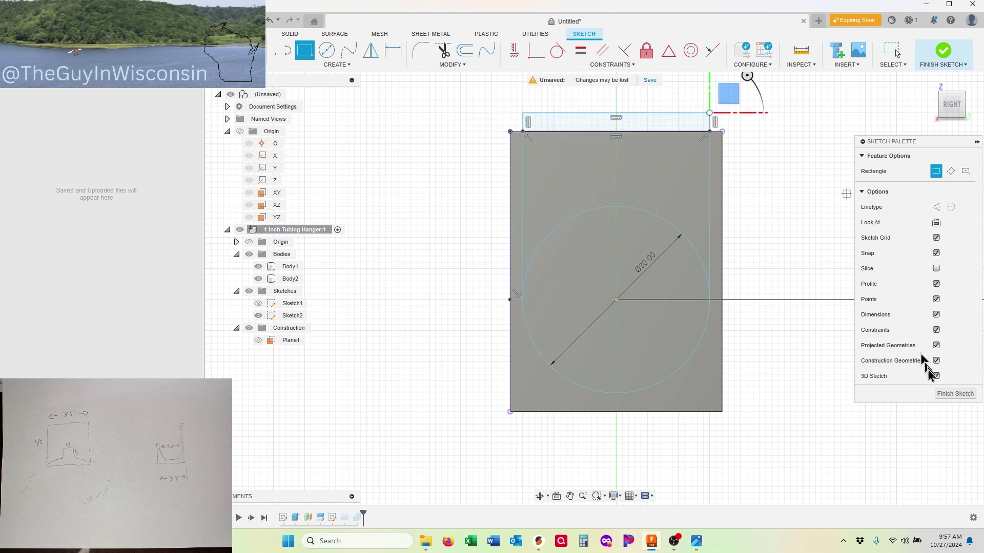
left_click(952, 397)
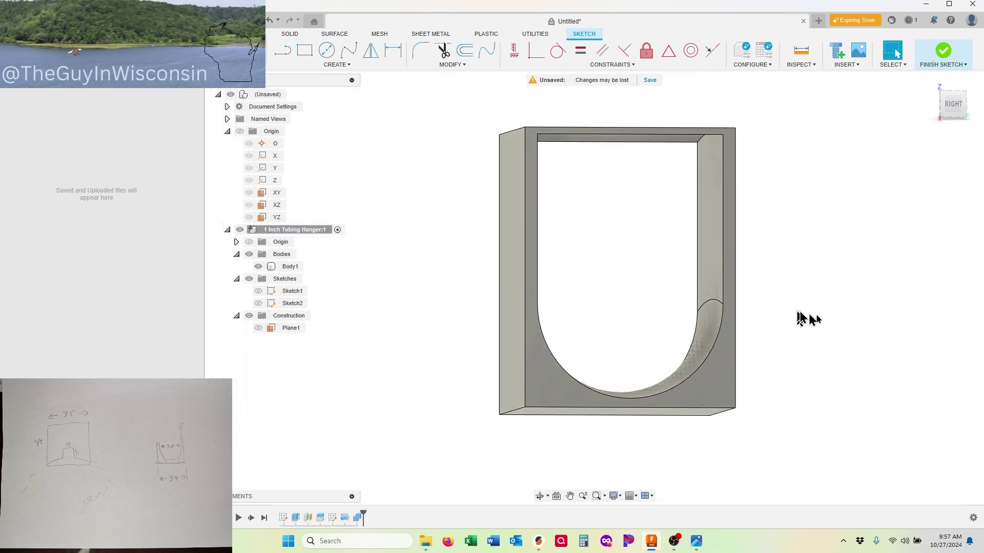
Step: Edit the revolved cut to include the rectangle above the block as a third profile, keeping both bodies shown
right_click(345, 517)
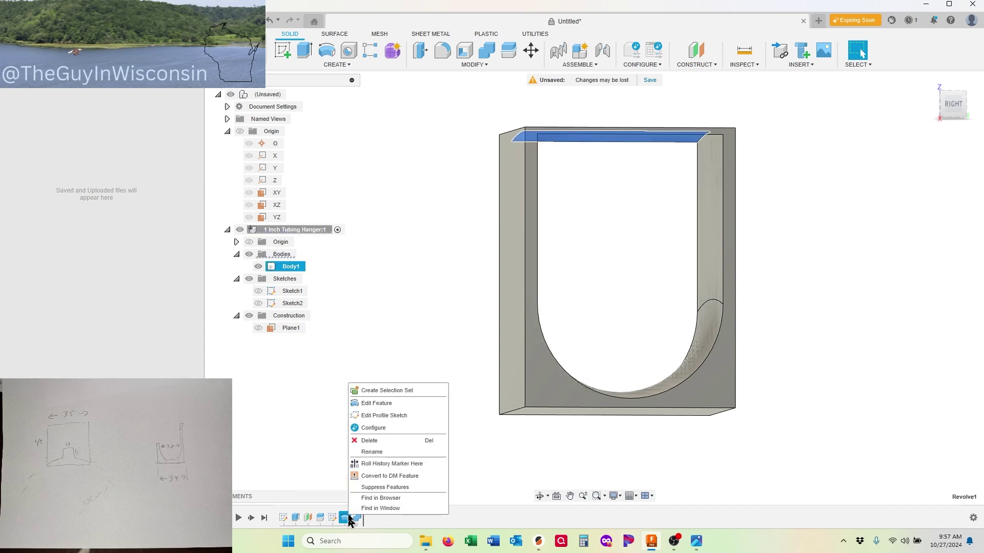
left_click(382, 403)
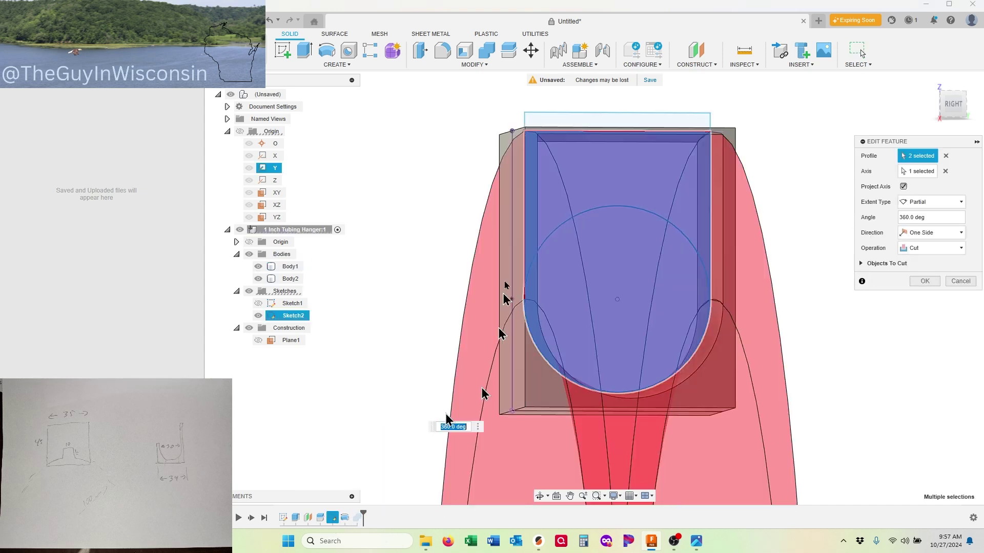
left_click(566, 126)
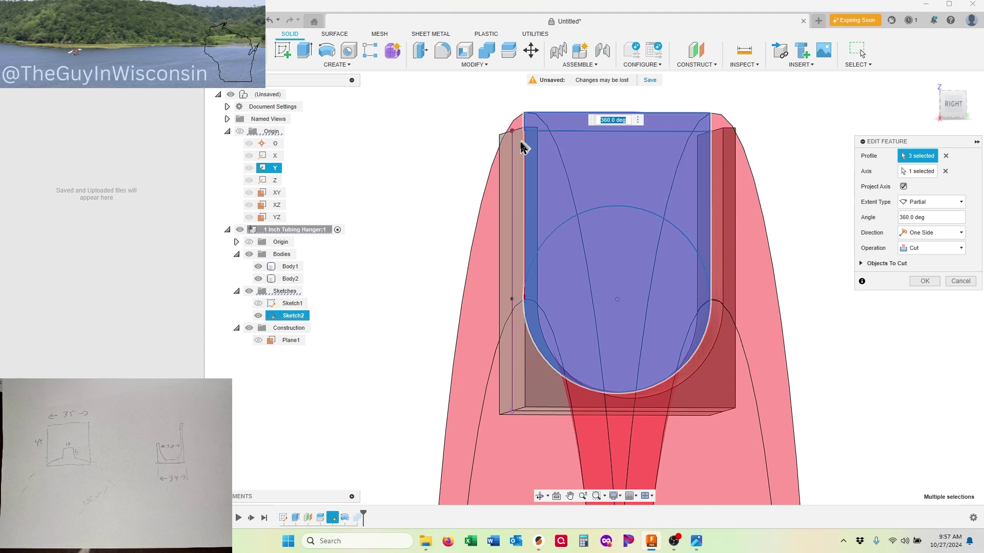
mouse_move(951, 105)
left_mouse_down()
mouse_move(934, 108)
mouse_move(949, 106)
left_mouse_up()
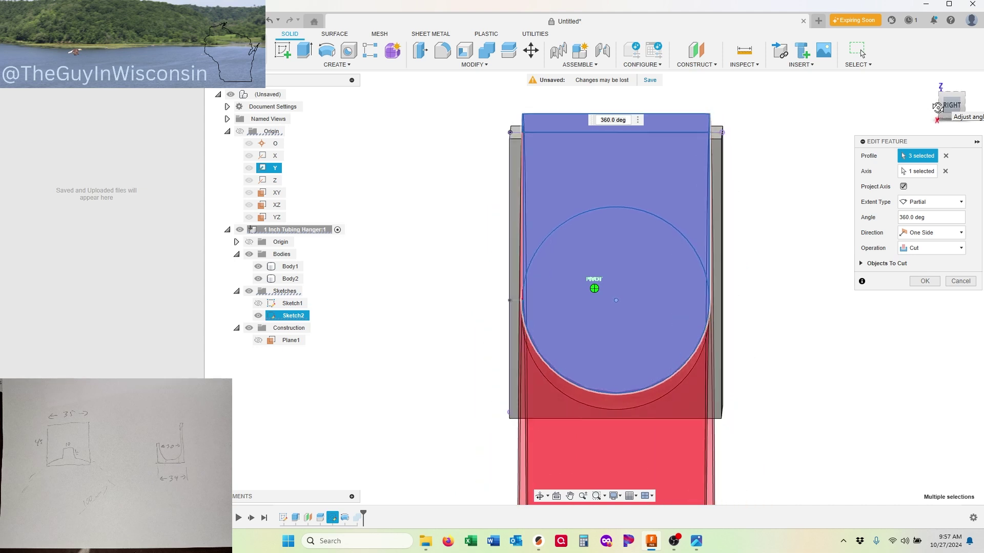
left_click(258, 280)
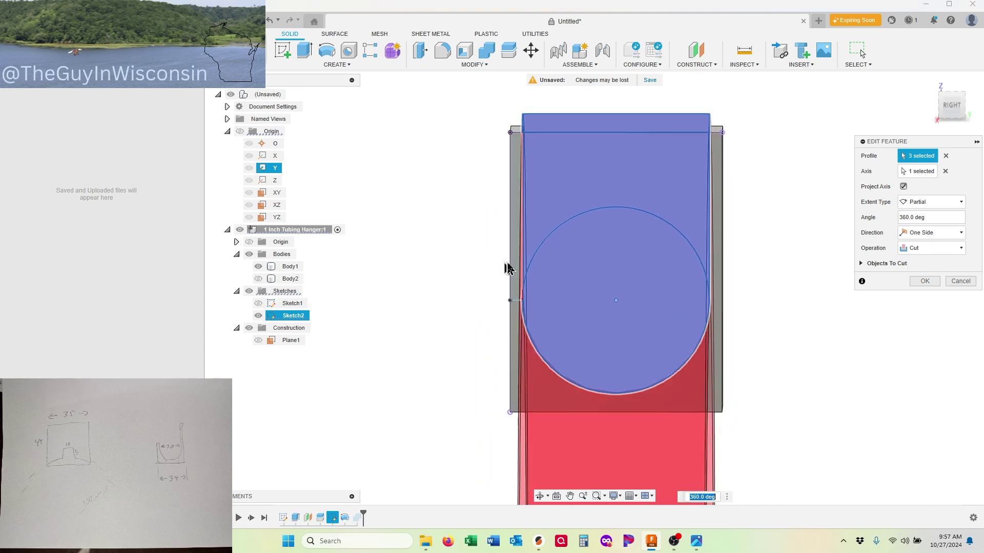
left_click(259, 280)
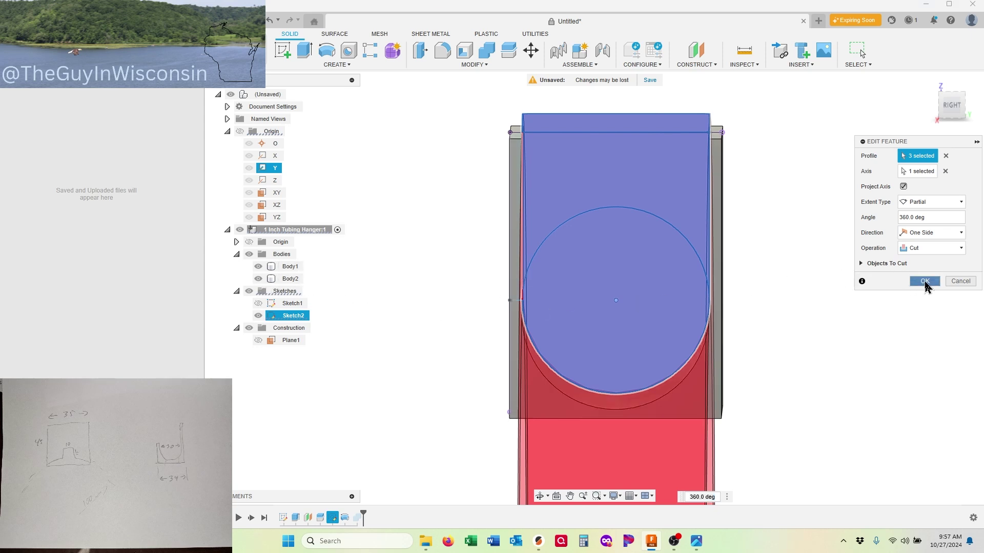
left_click(924, 282)
left_click(520, 300)
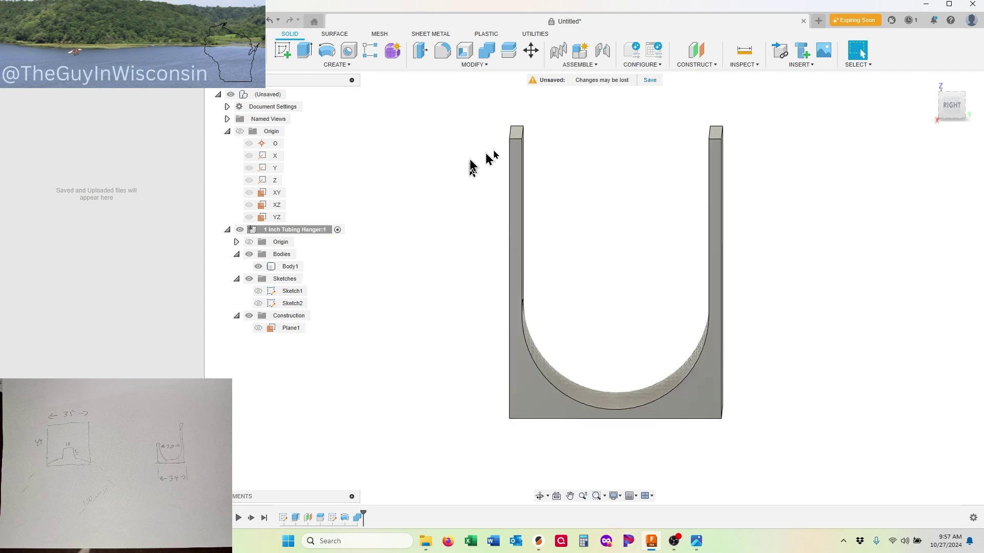
Step: Open the channel sketch with the second body hidden and check whether the strip between the left vertical line and block edge is a closed profile
left_click(928, 82)
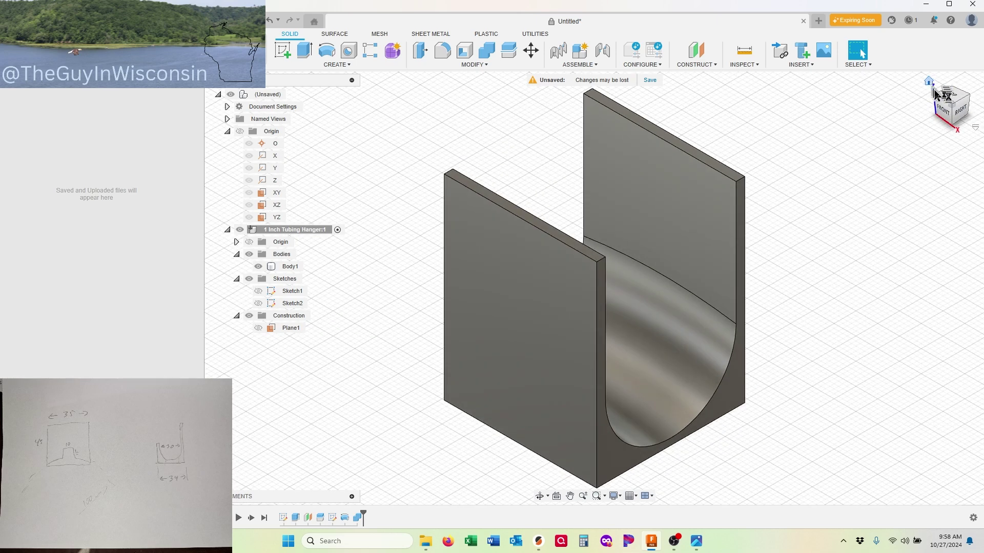
left_click(950, 117)
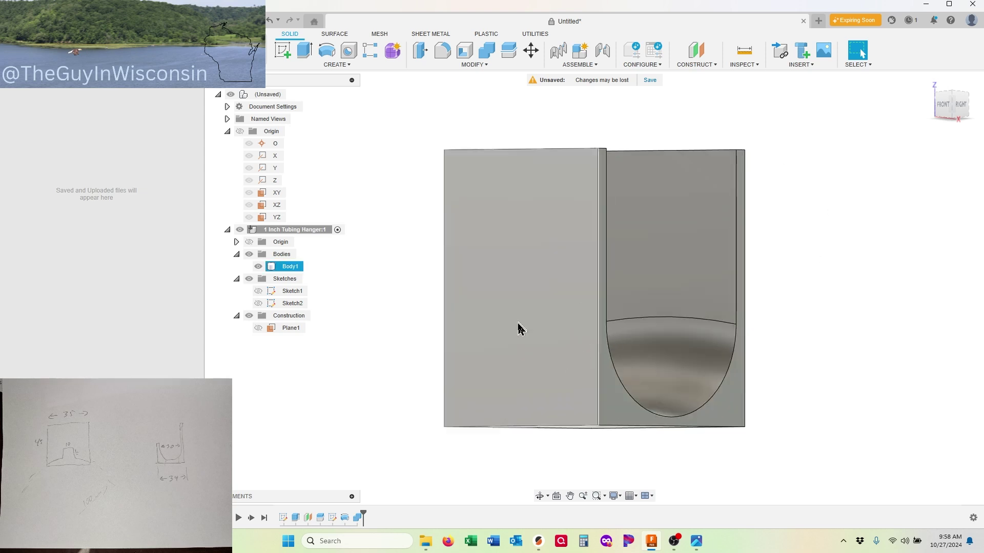
left_click_drag(960, 104, 922, 101)
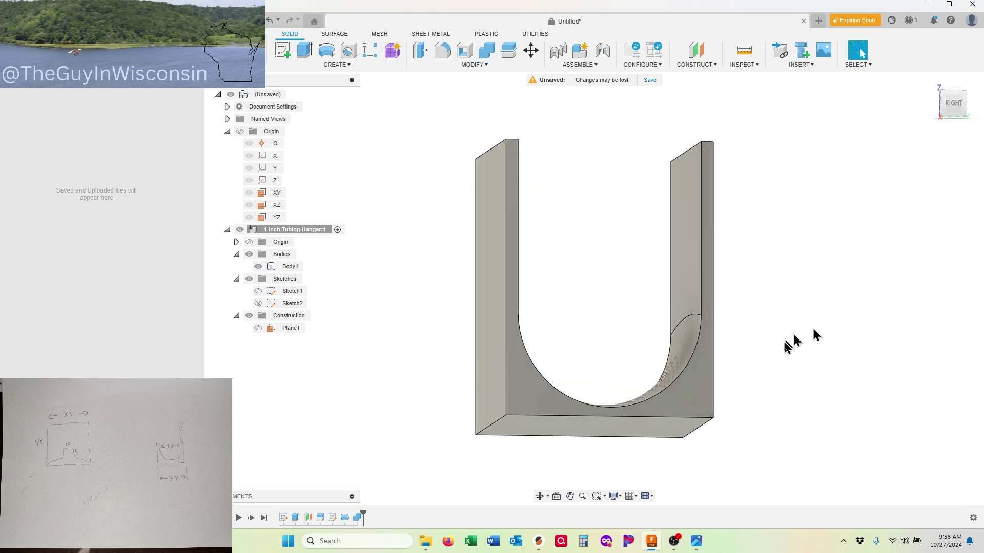
right_click(332, 518)
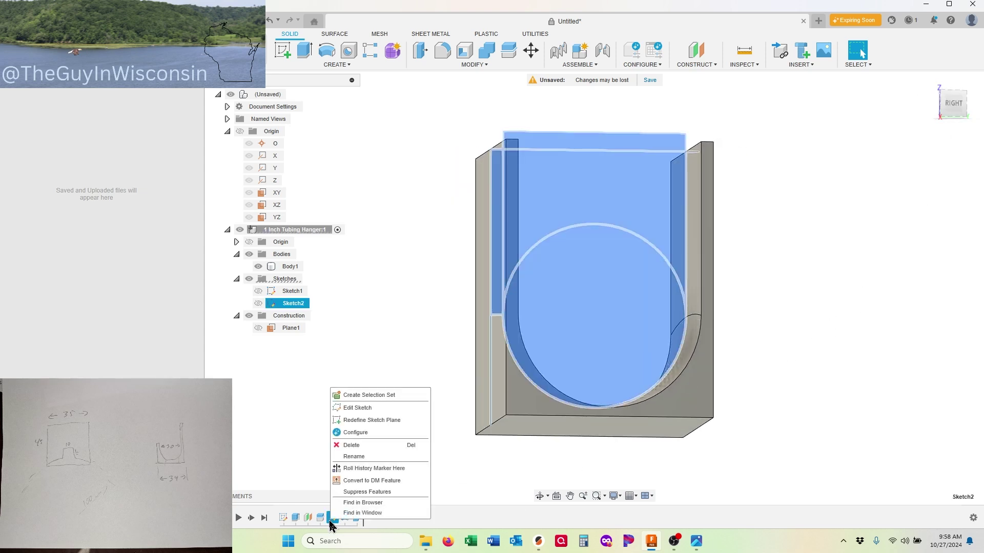
left_click(362, 408)
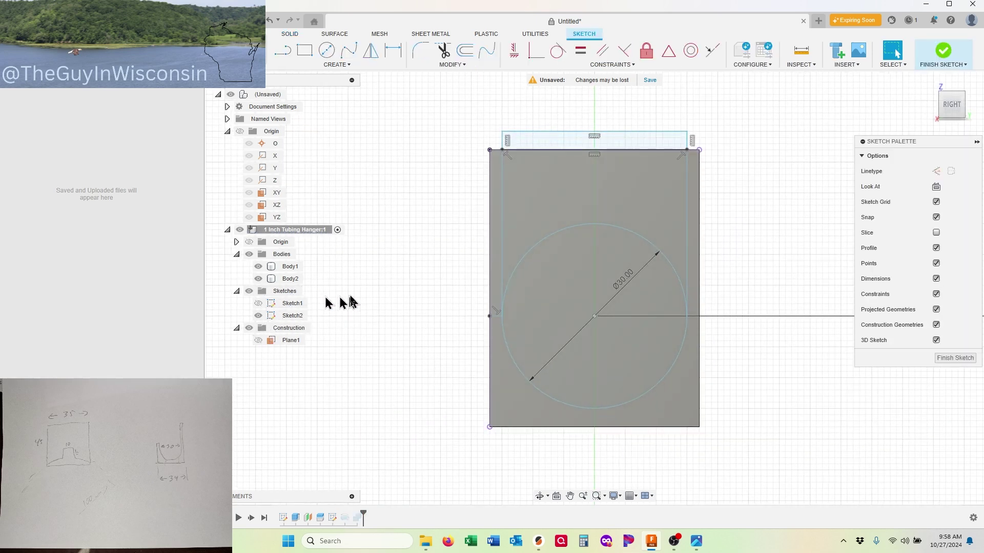
scroll(477, 279, "up", 3)
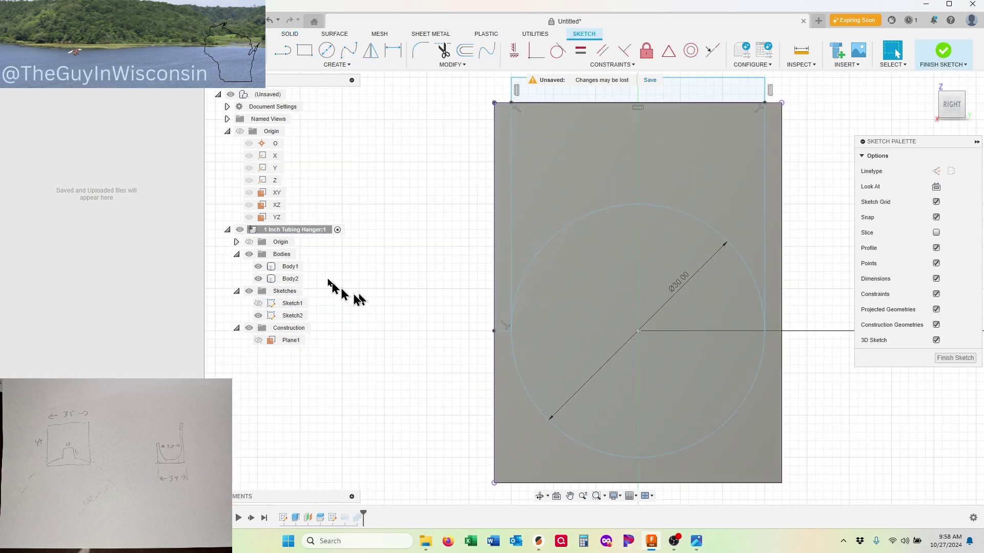
left_click(258, 279)
scroll(494, 320, "up", 5)
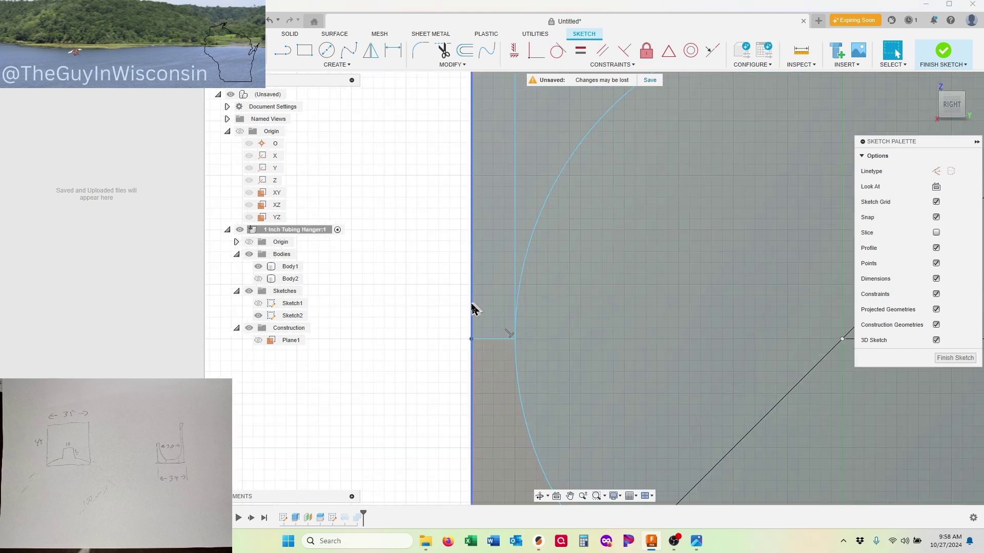
scroll(416, 353, "down", 5)
scroll(456, 392, "down", 2)
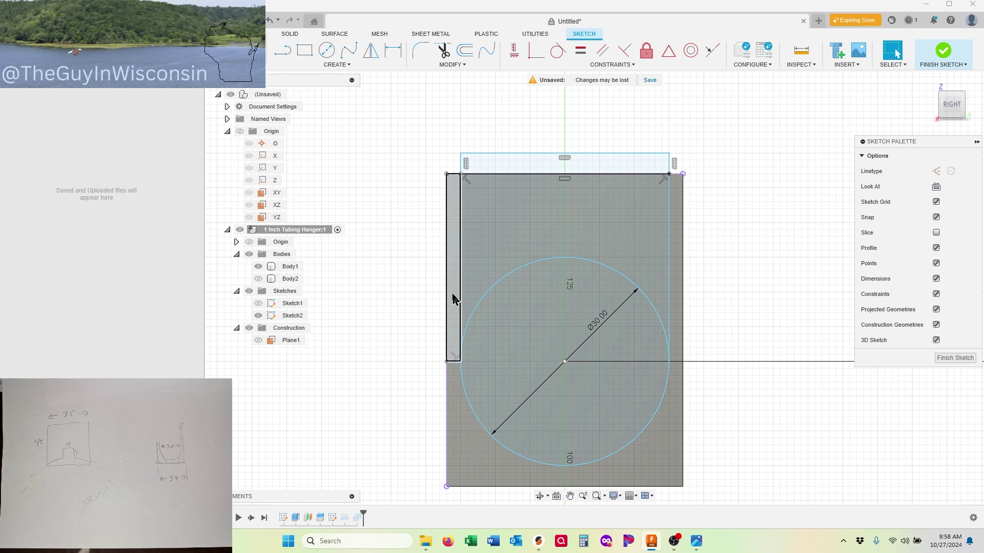
left_click(454, 300)
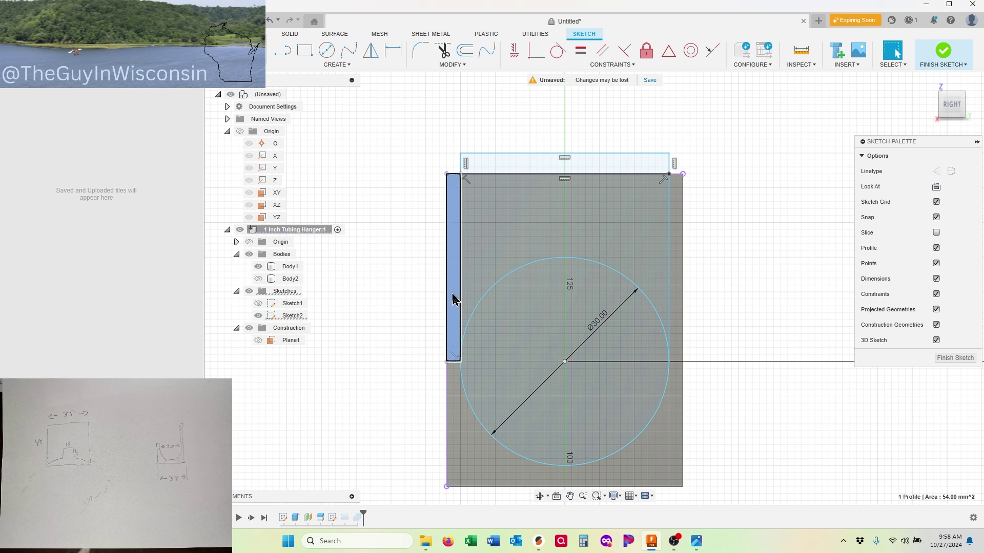
left_click(955, 358)
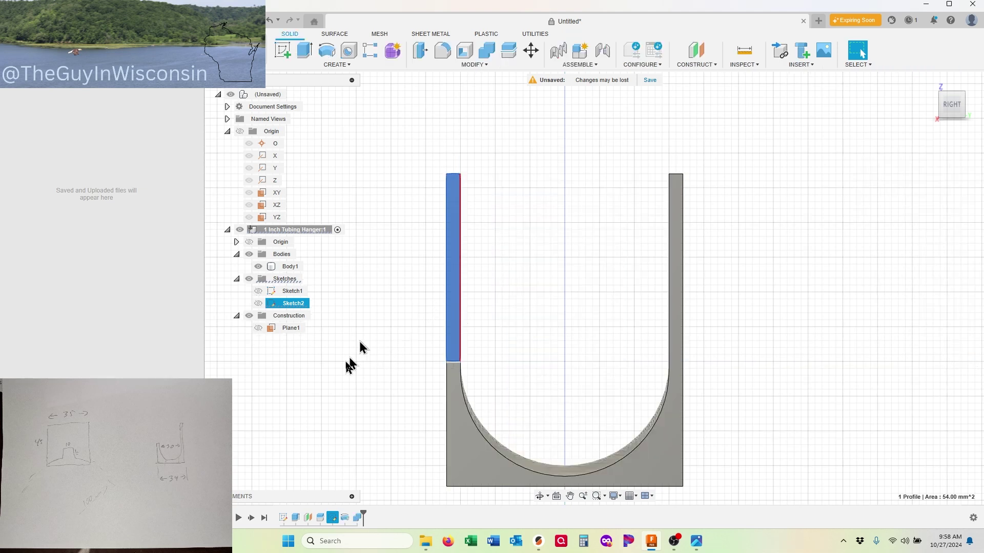
Step: Edit the revolved cut to add the narrow strip between the left vertical line and the block's left edge as a fourth profile
right_click(345, 518)
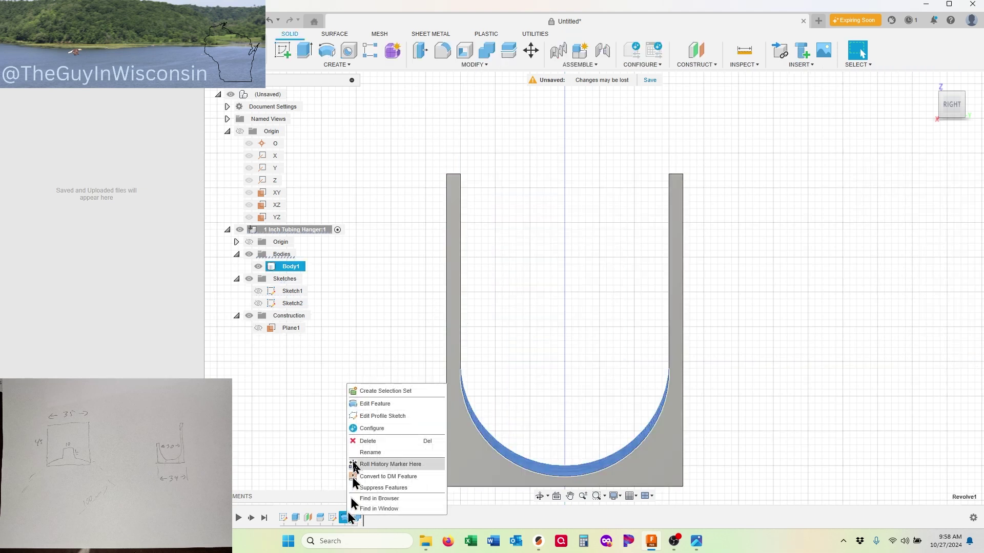
left_click(378, 405)
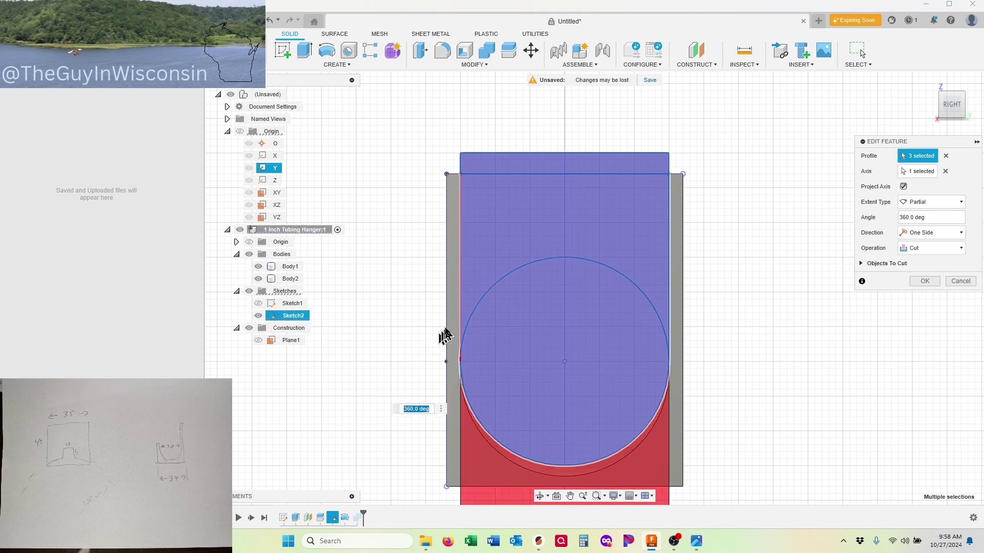
left_click(454, 334)
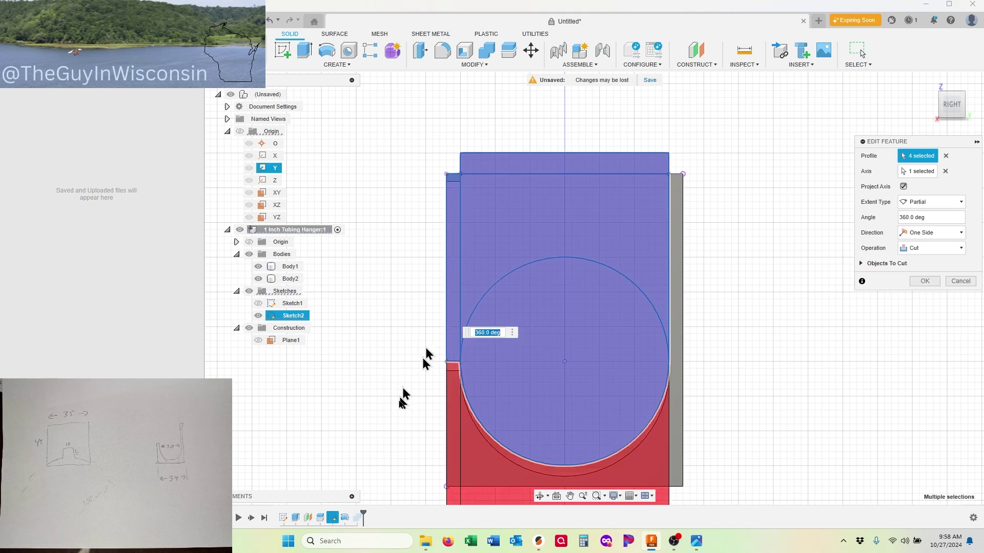
left_click(925, 281)
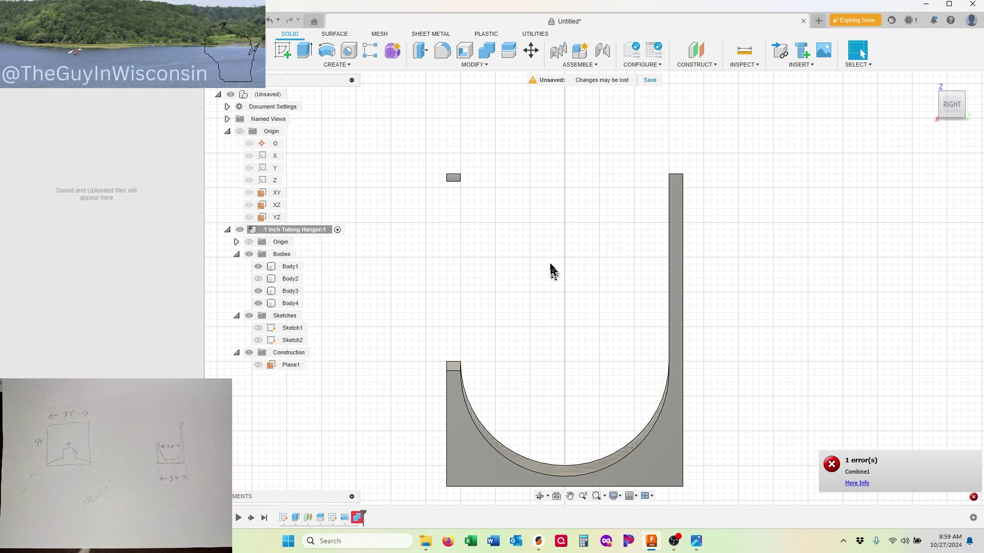
Step: Examine the thin strip of material above the lowered side wall and the revolved cut's selected profiles around it
mouse_move(952, 110)
left_mouse_down()
mouse_move(973, 120)
mouse_move(957, 119)
mouse_move(954, 107)
mouse_move(926, 112)
mouse_move(940, 106)
left_mouse_up()
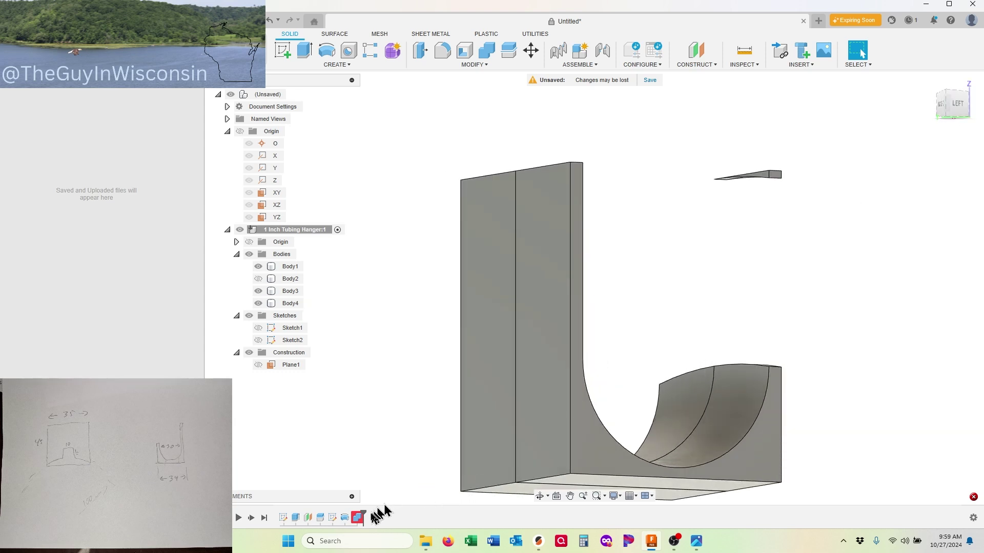
right_click(346, 518)
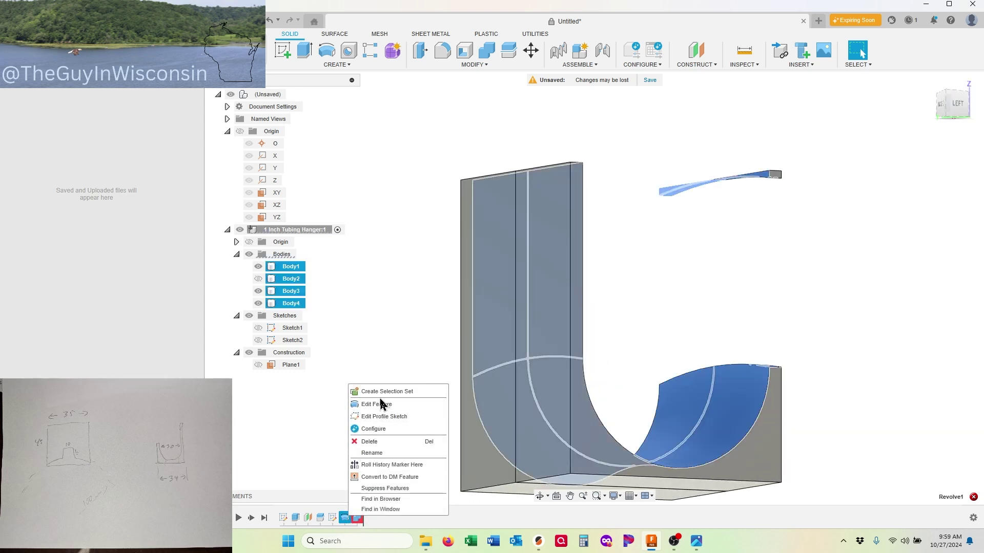
left_click(429, 408)
left_click_drag(957, 104, 906, 110)
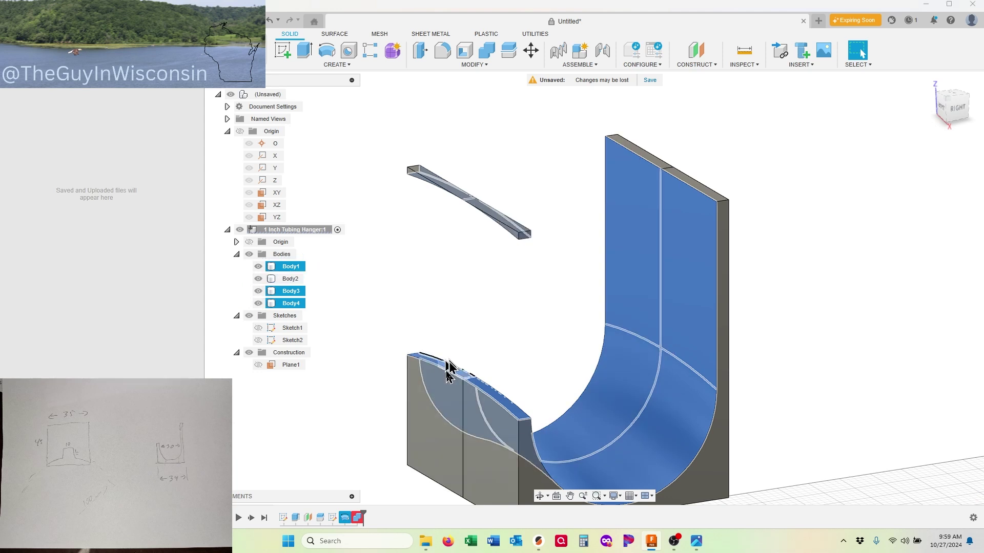
left_click(345, 522)
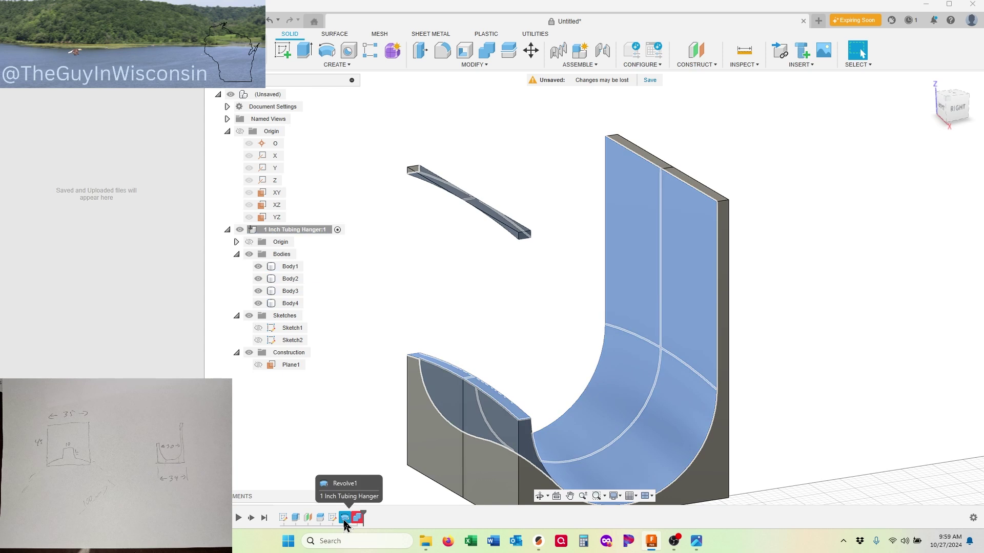
right_click(346, 523)
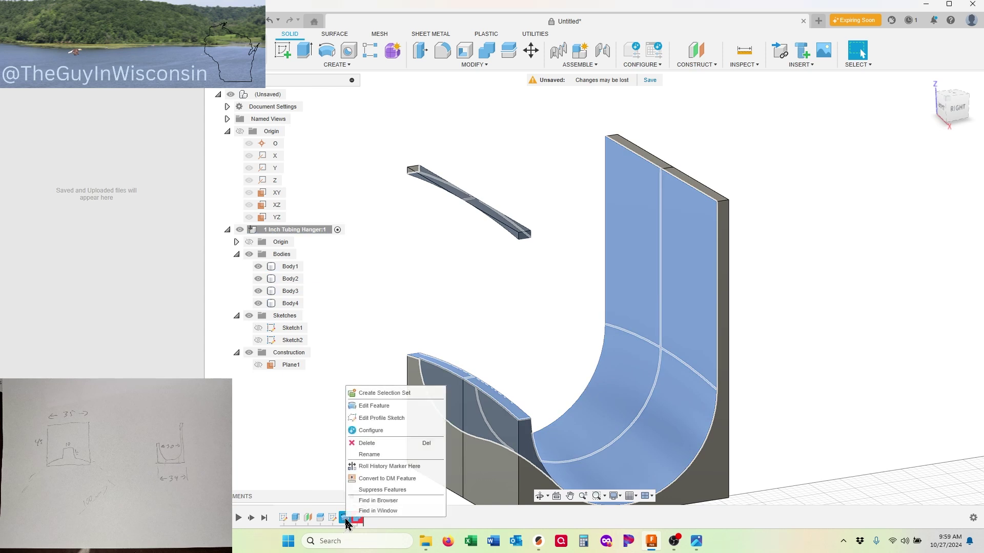
left_click(376, 410)
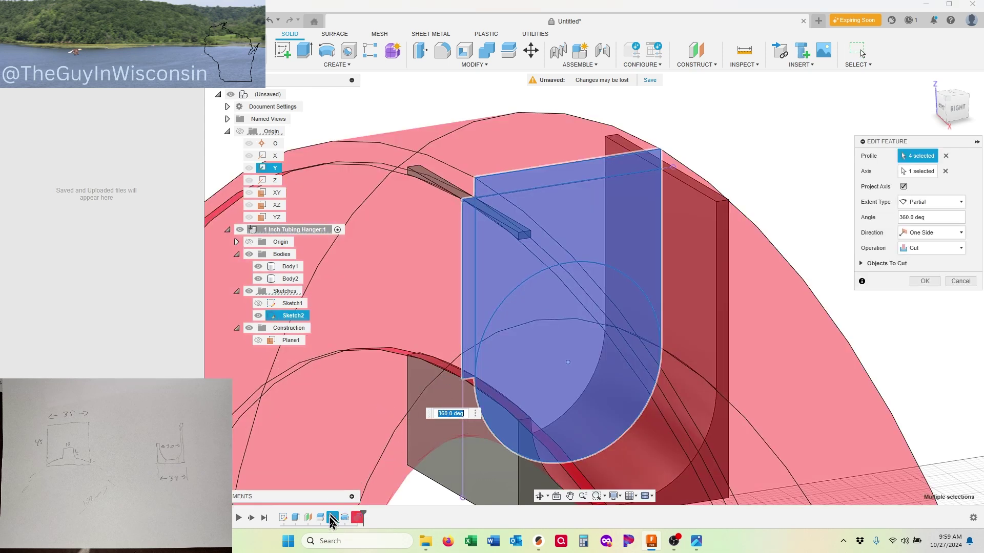
left_click(969, 285)
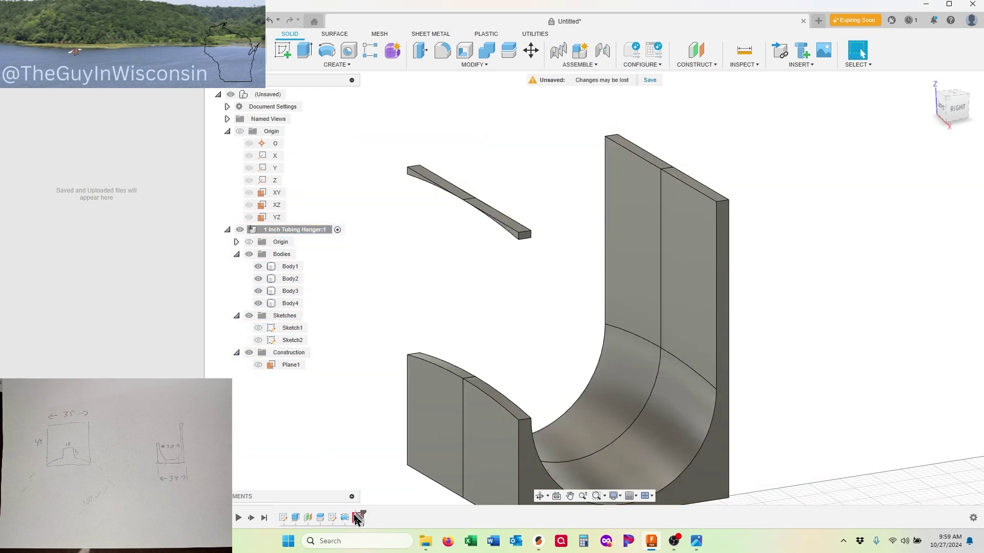
left_click(356, 520)
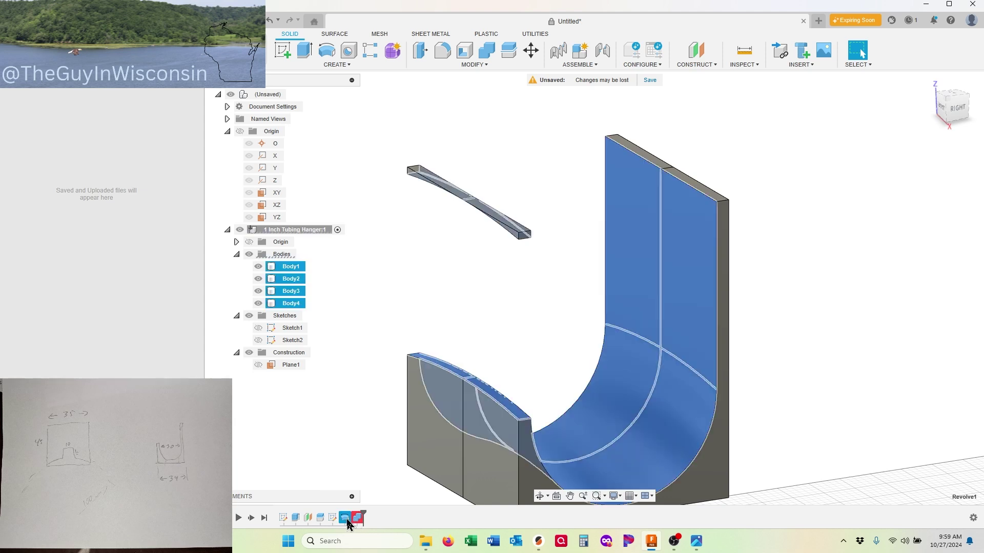
right_click(358, 519)
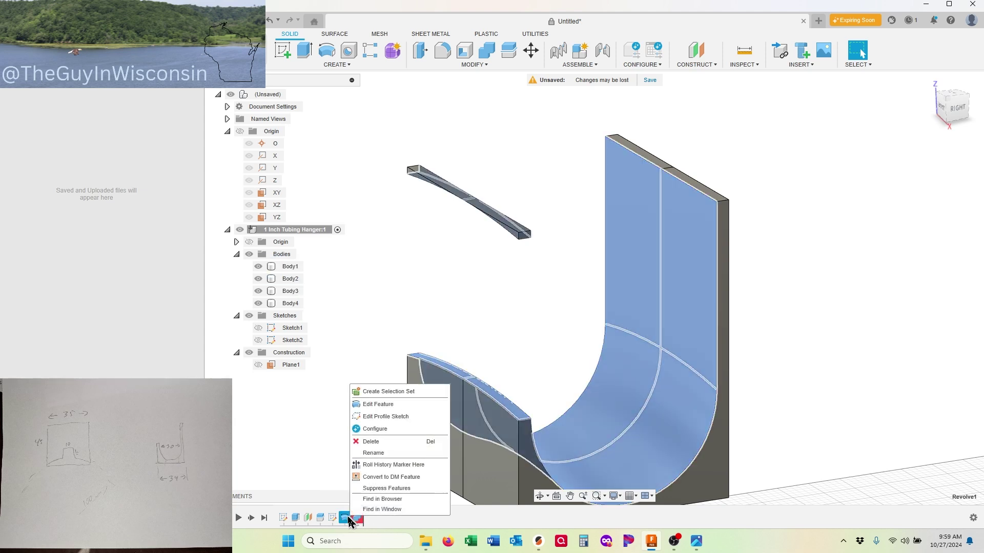
left_click(373, 405)
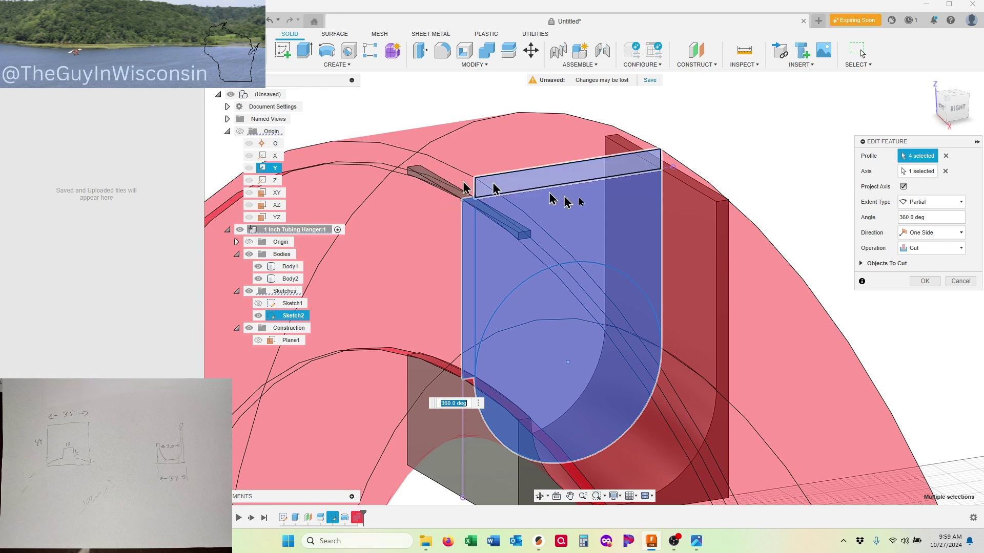
left_click(970, 282)
Step: Edit the channel sketch, adding a small rectangle above the side-wall strip, level with the existing rectangle above the block, and finish it
right_click(332, 519)
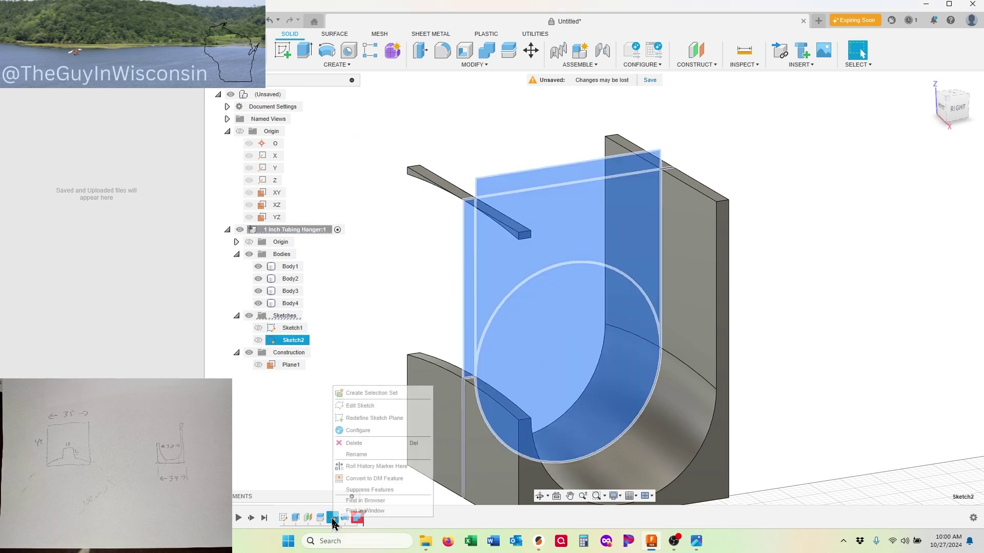
left_click(359, 405)
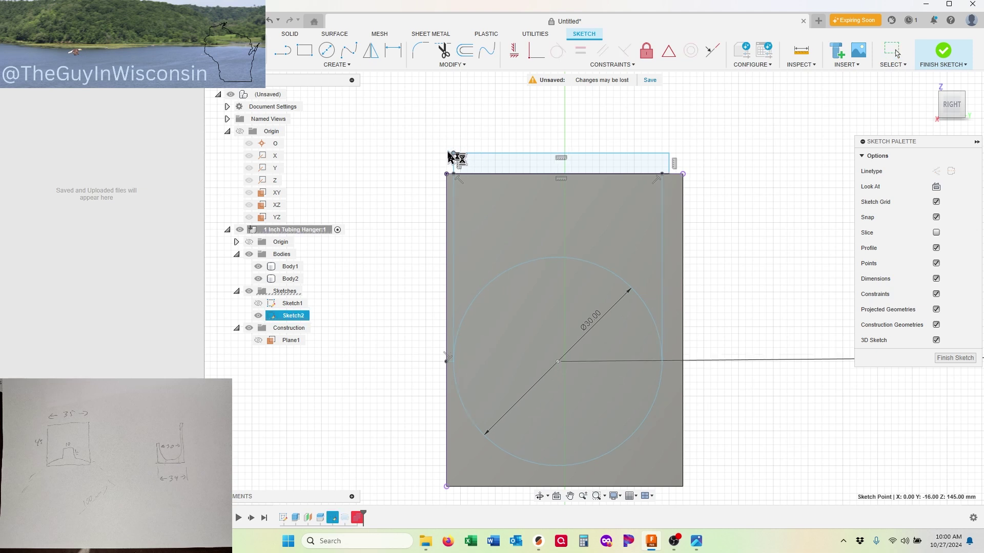
mouse_move(432, 158)
left_mouse_down()
mouse_move(442, 159)
mouse_move(434, 155)
left_mouse_up()
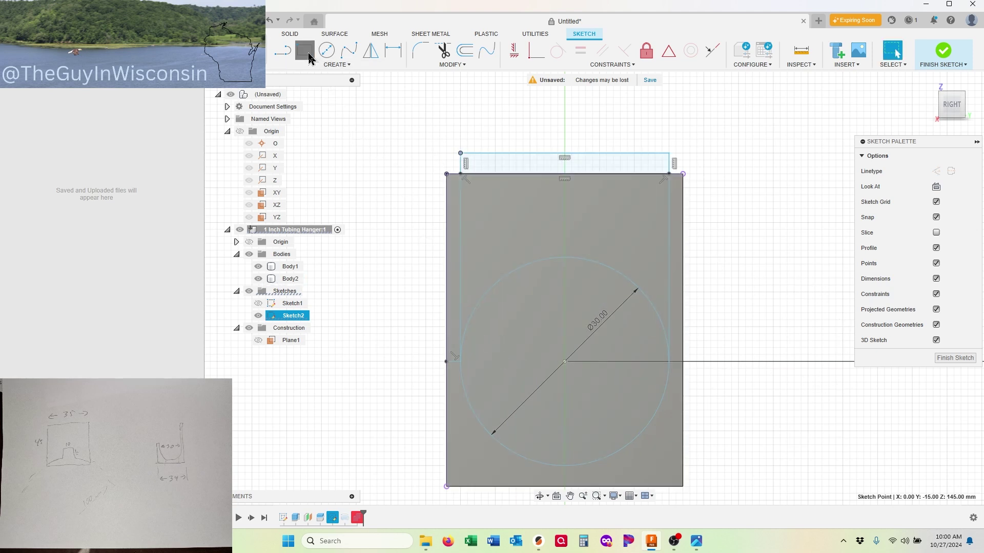
left_click(305, 50)
left_click(461, 175)
left_click(447, 153)
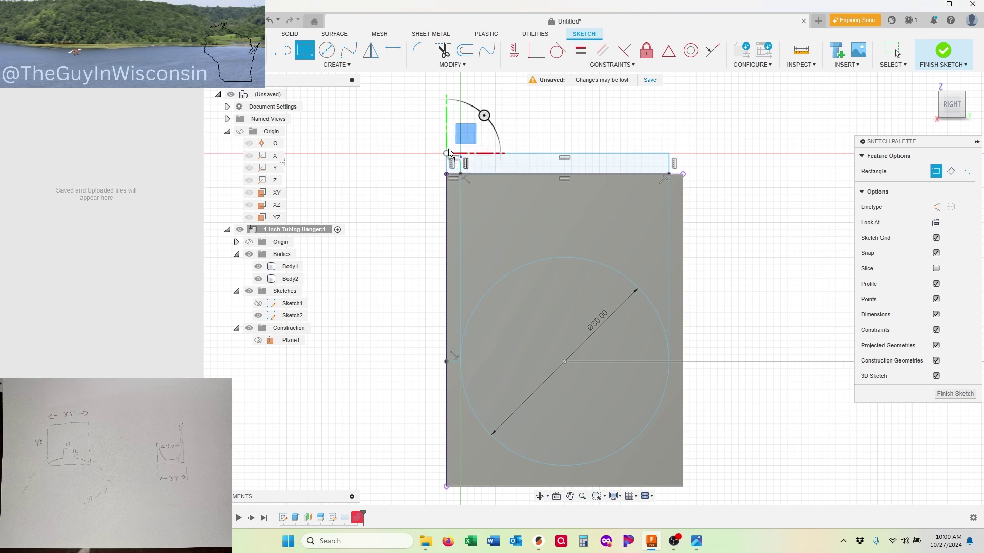
left_click(953, 394)
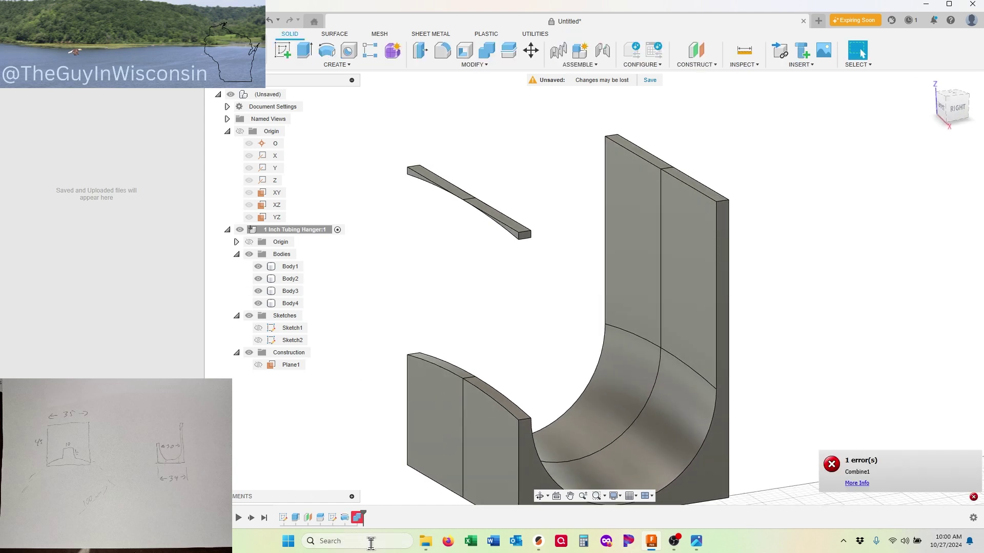
Step: Edit the revolved cut to include the small rectangle above the side-wall strip as a fifth profile
right_click(344, 518)
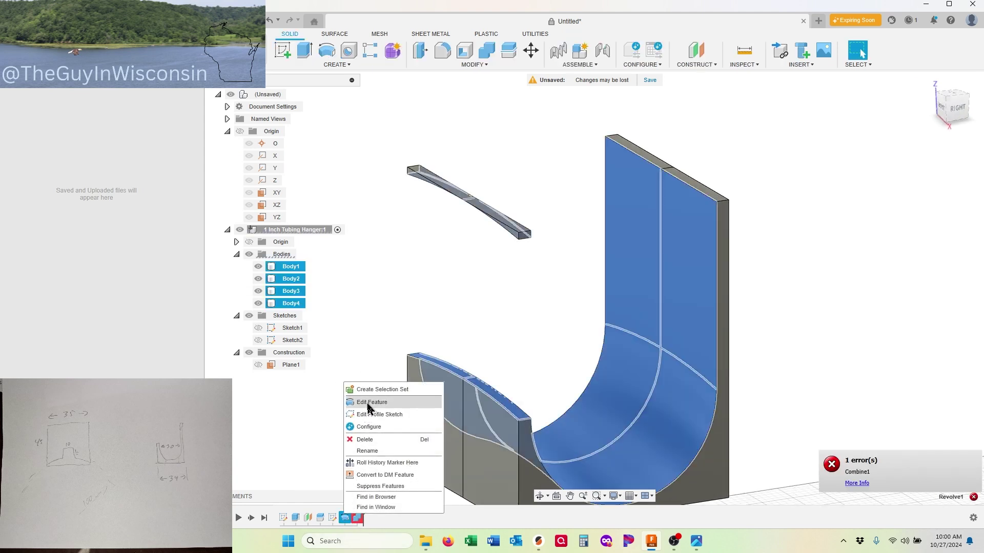
left_click(368, 402)
left_click(468, 195)
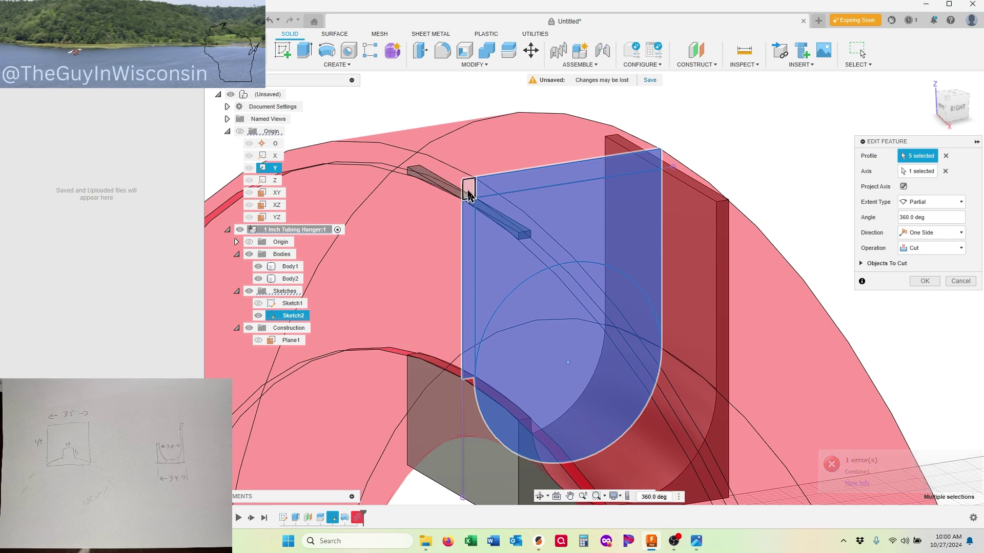
left_click(925, 281)
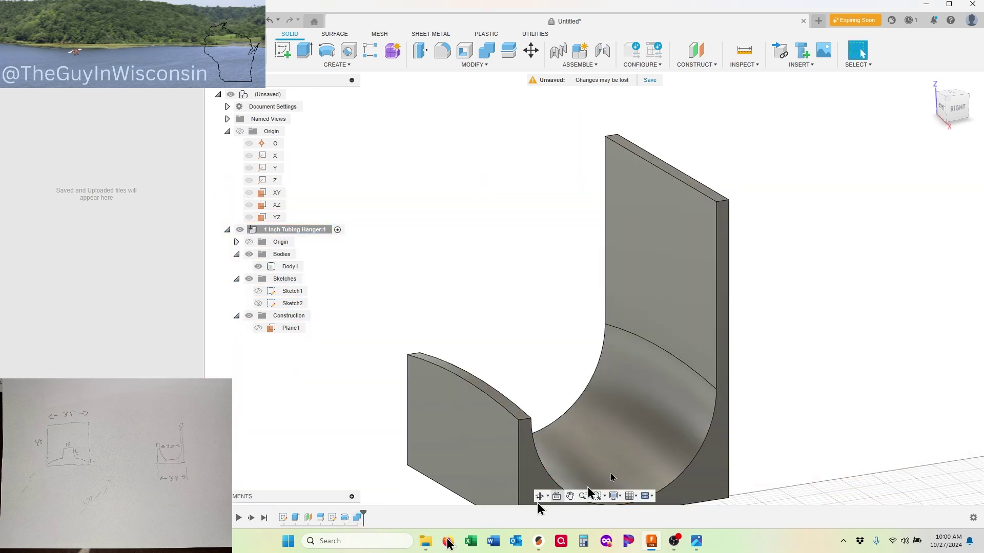
left_click_drag(958, 113, 966, 105)
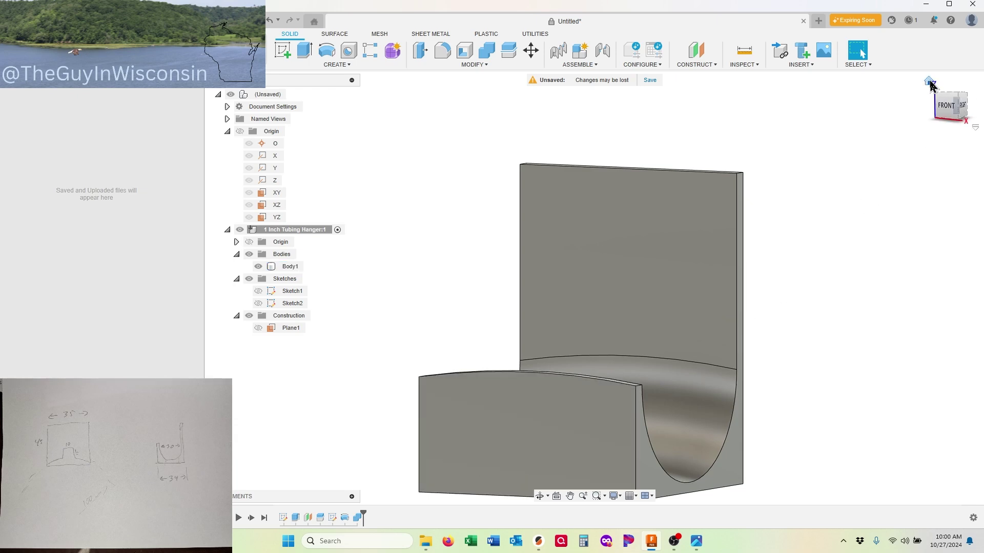
left_click(929, 81)
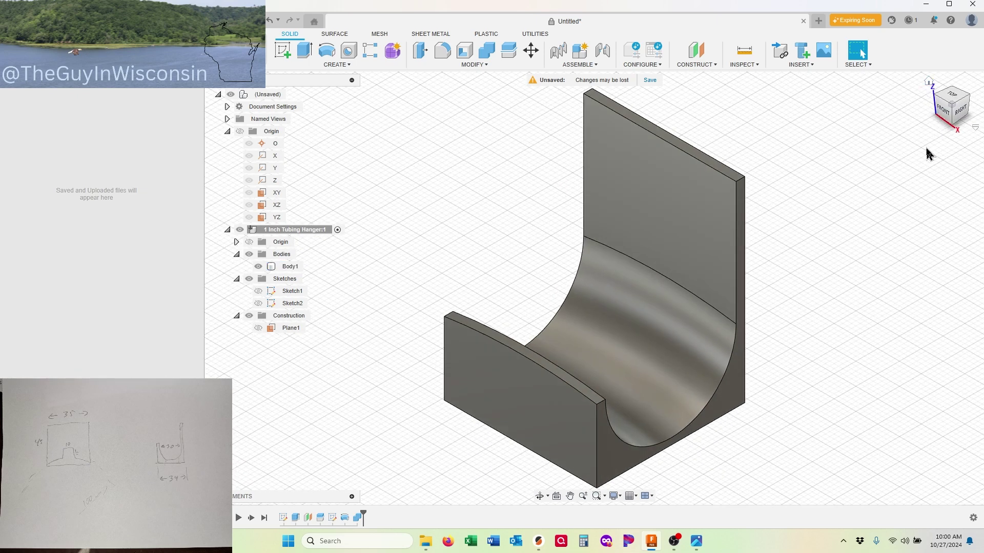
left_click_drag(952, 104, 952, 106)
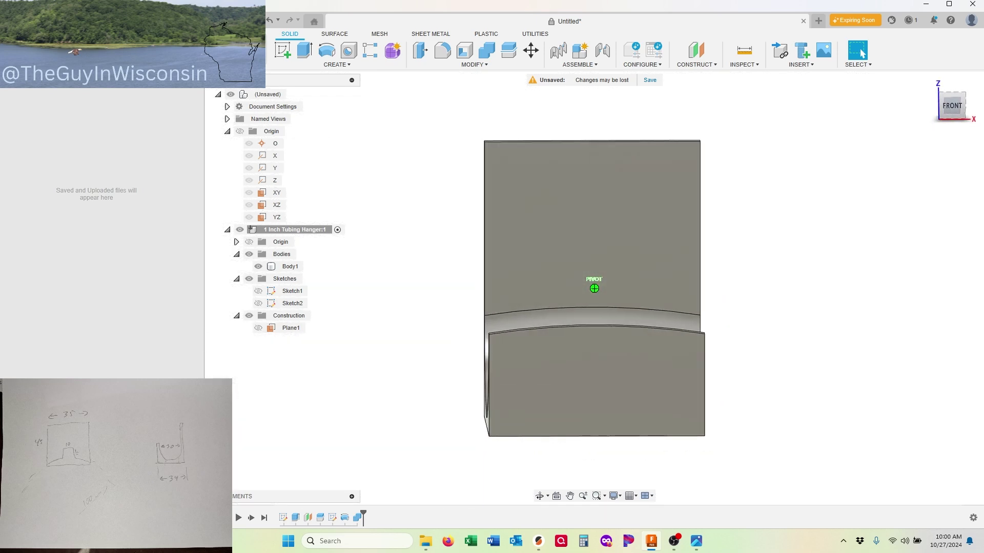
Step: Measure the distance from the back wall's top edge down to the curved edge where the channel begins
left_click(672, 183)
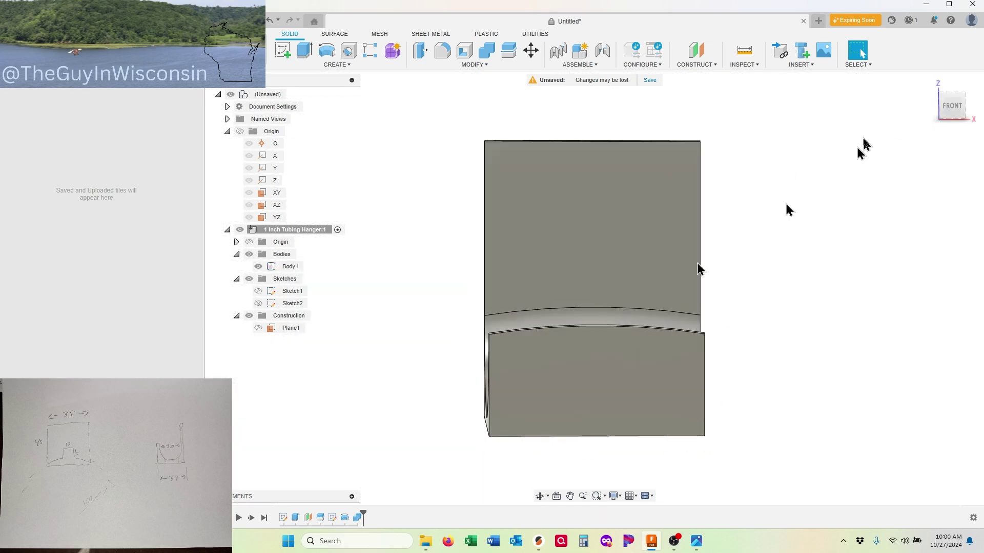
left_click(743, 56)
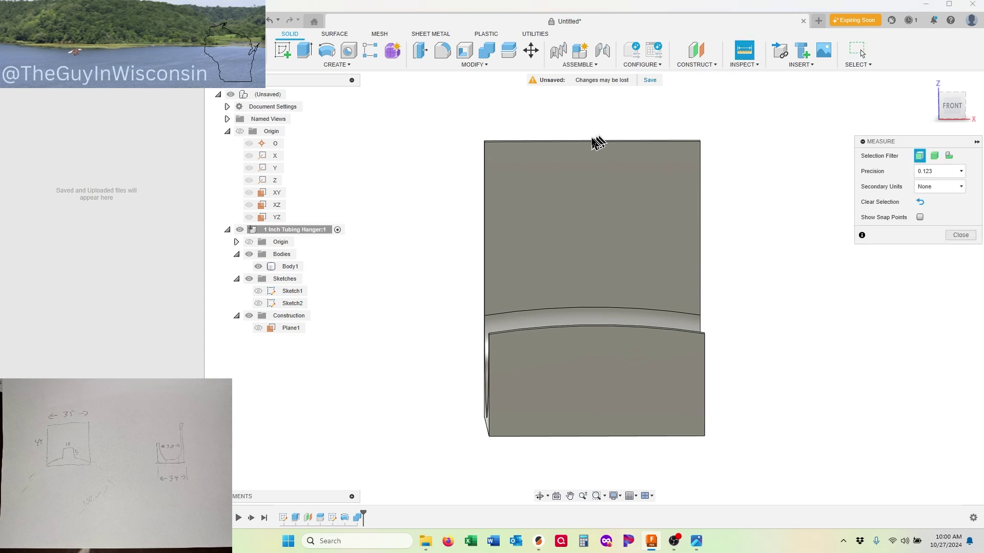
left_click(591, 142)
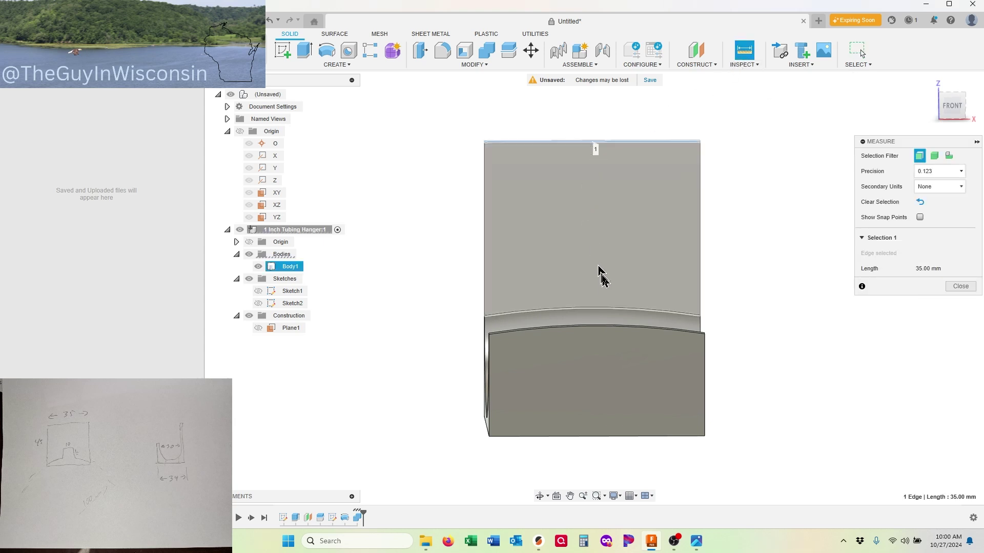
left_click(590, 311)
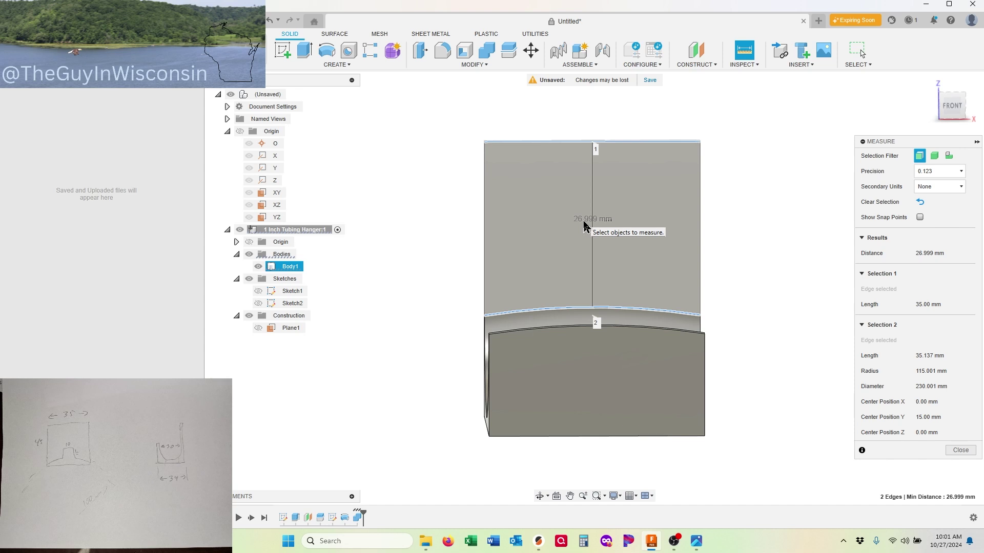
left_click(968, 453)
Step: Edit the block's base sketch, set the rectangle's height to 52 mm and finish the sketch
right_click(283, 518)
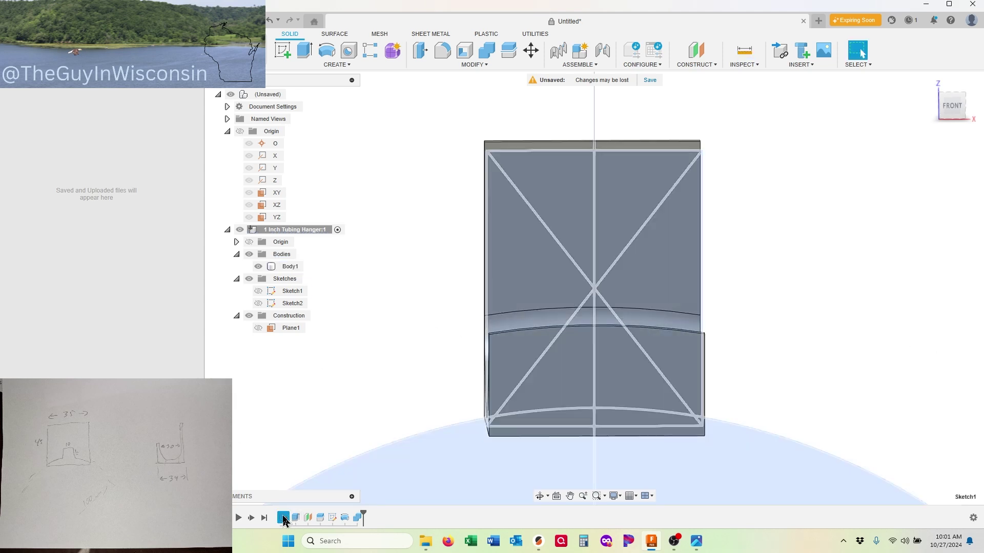
left_click(301, 401)
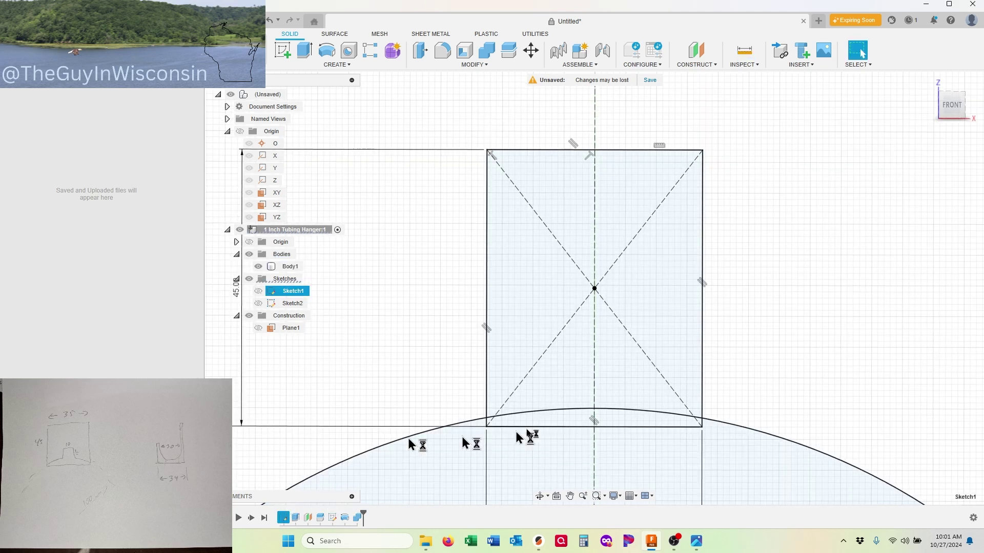
double_click(235, 298)
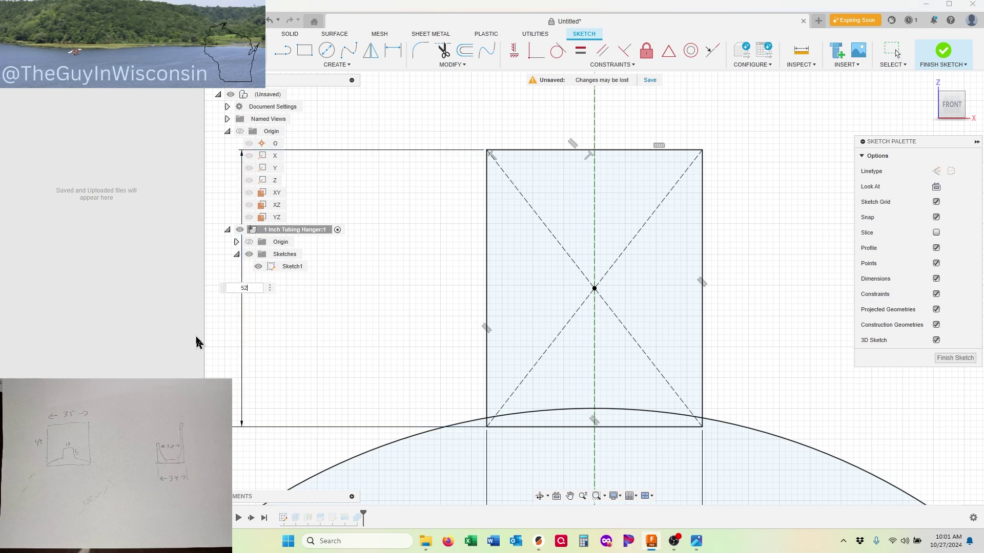
key("Return")
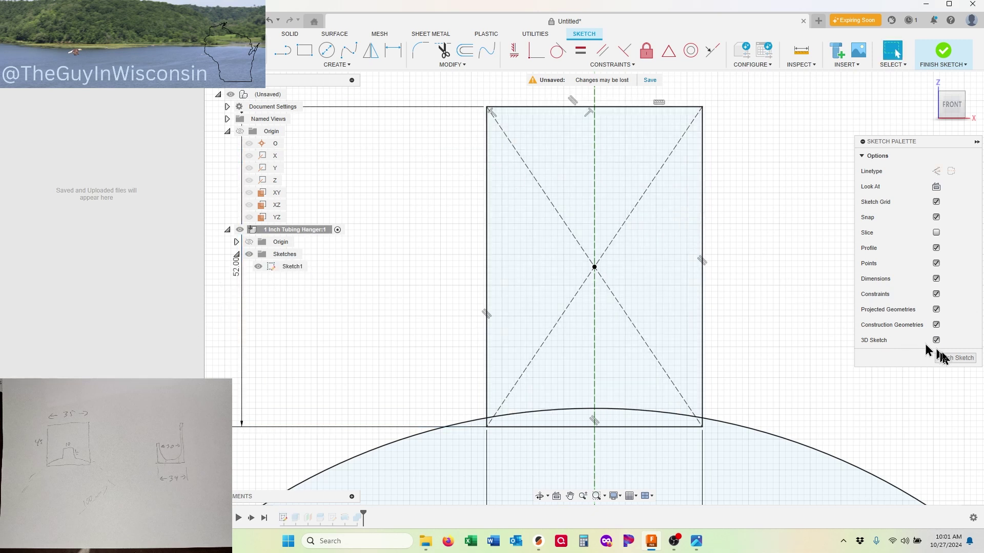
left_click(949, 358)
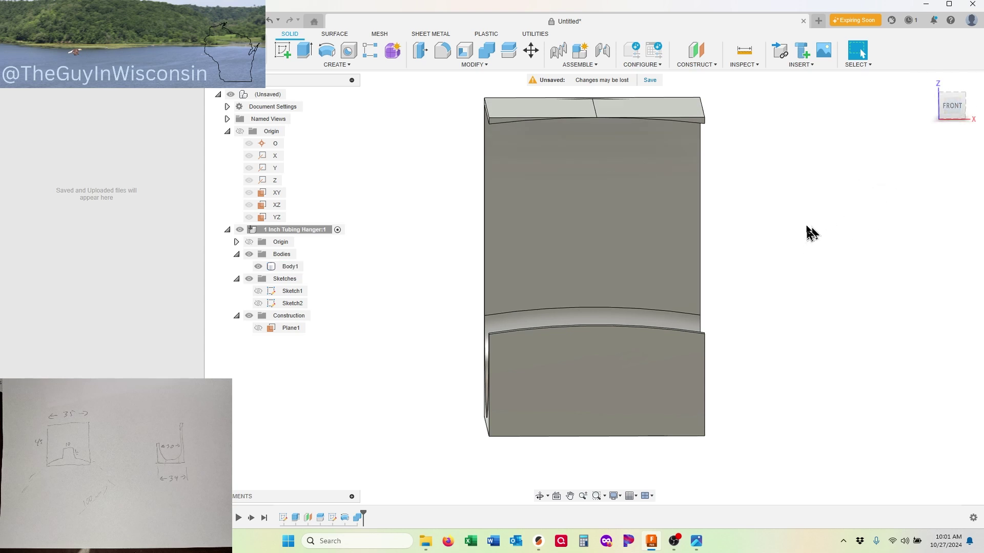
Step: Edit the channel sketch, adding a thin rectangle above the existing profiles from the back wall's inner face to the opposite outer edge, and finish it
right_click(330, 519)
left_click(353, 407)
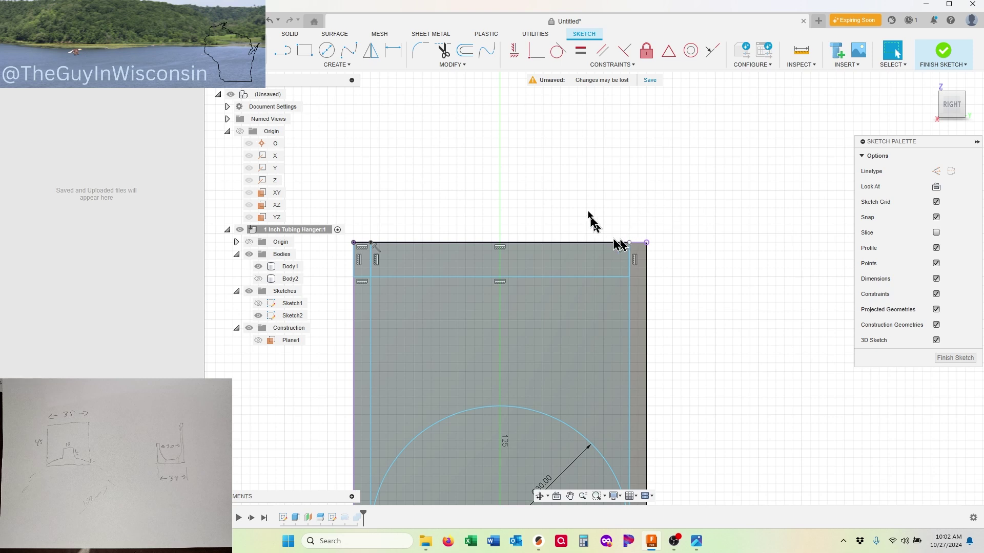
left_click(305, 50)
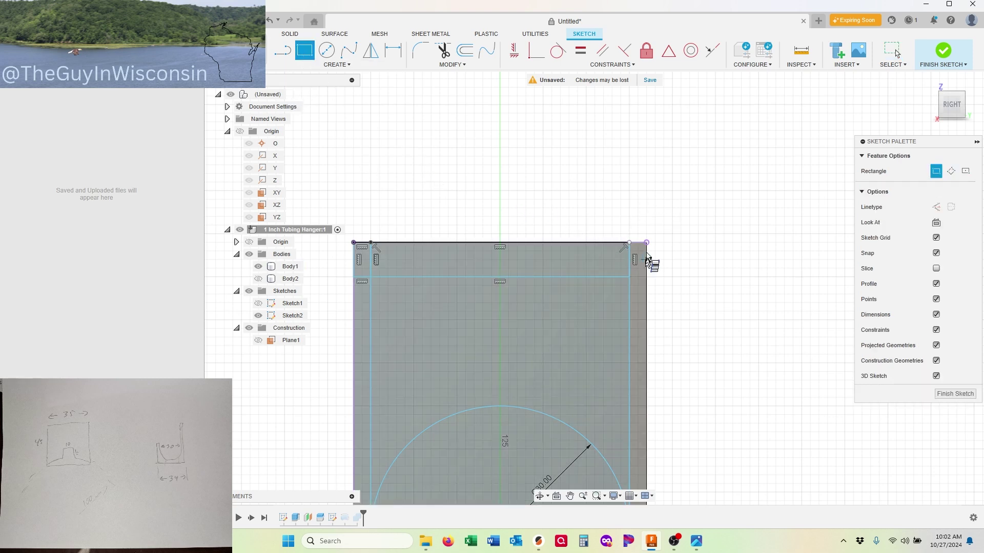
left_click(631, 244)
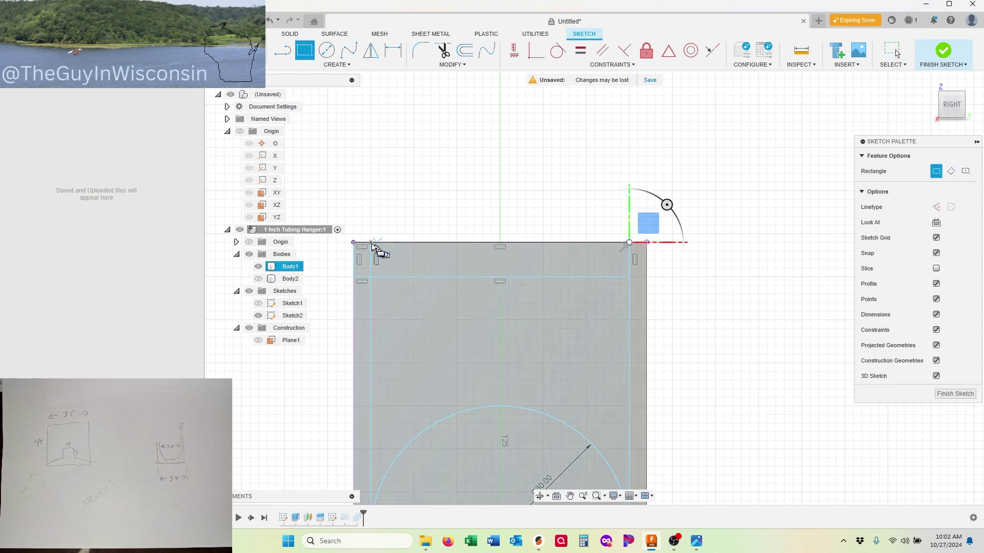
left_click(353, 225)
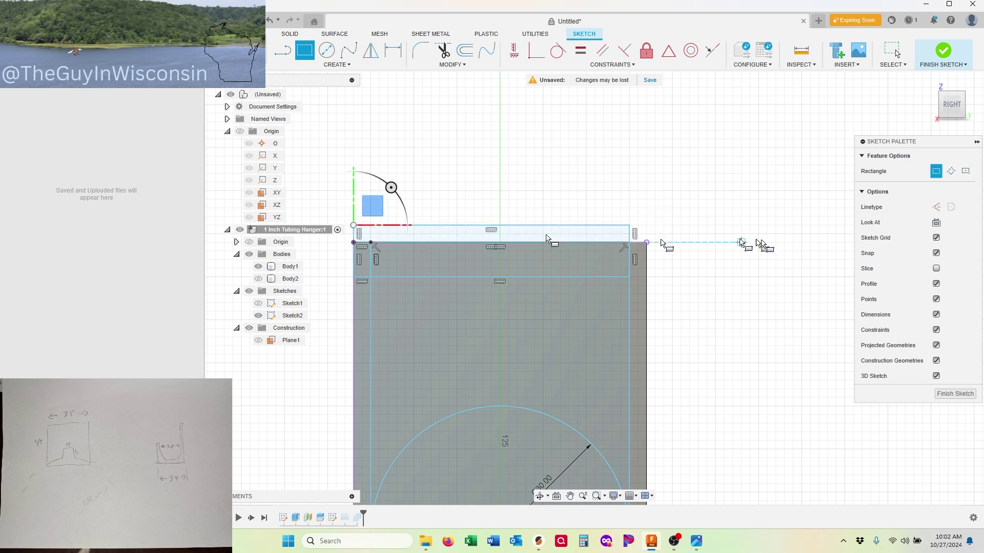
left_click(940, 394)
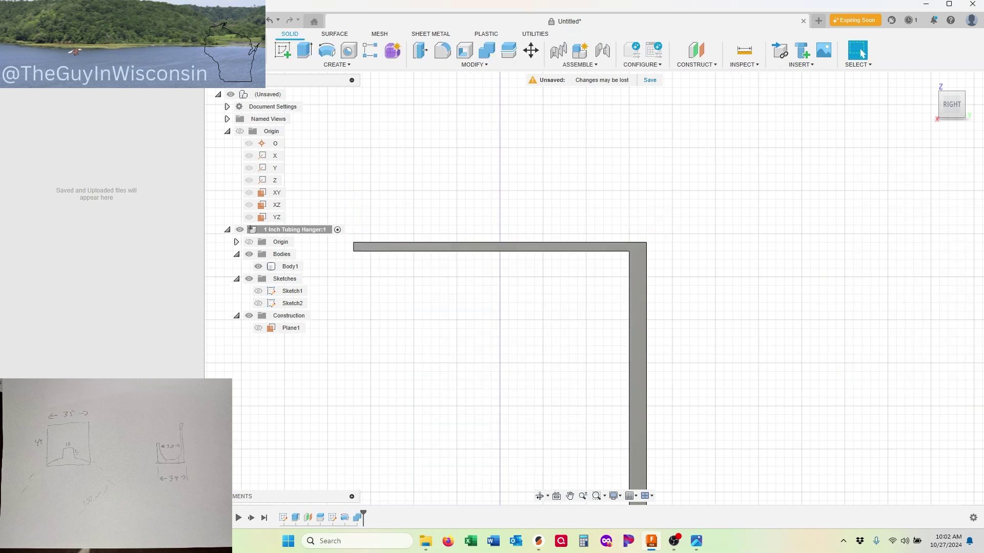
Step: Edit the revolved cut to include the new thin rectangle above the block as a sixth profile
right_click(345, 518)
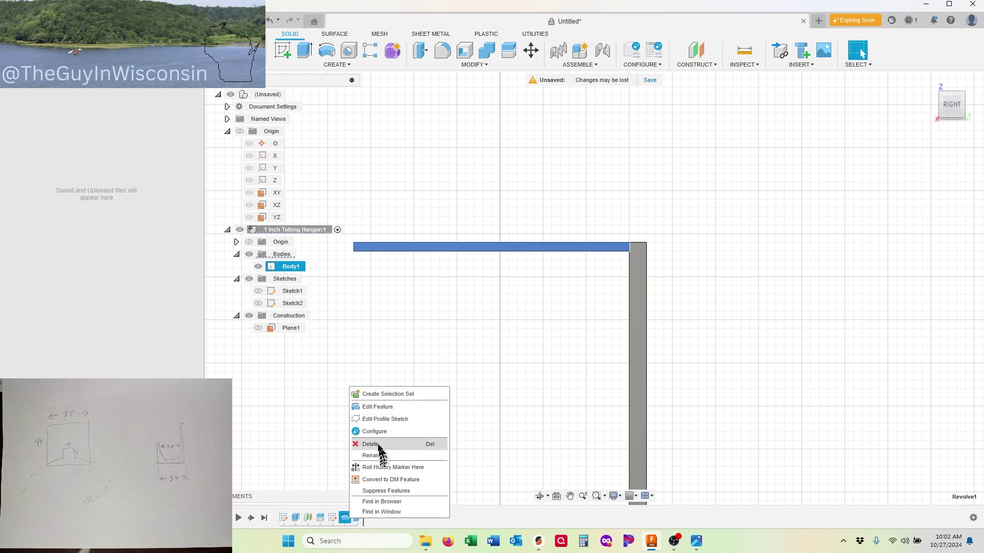
left_click(377, 407)
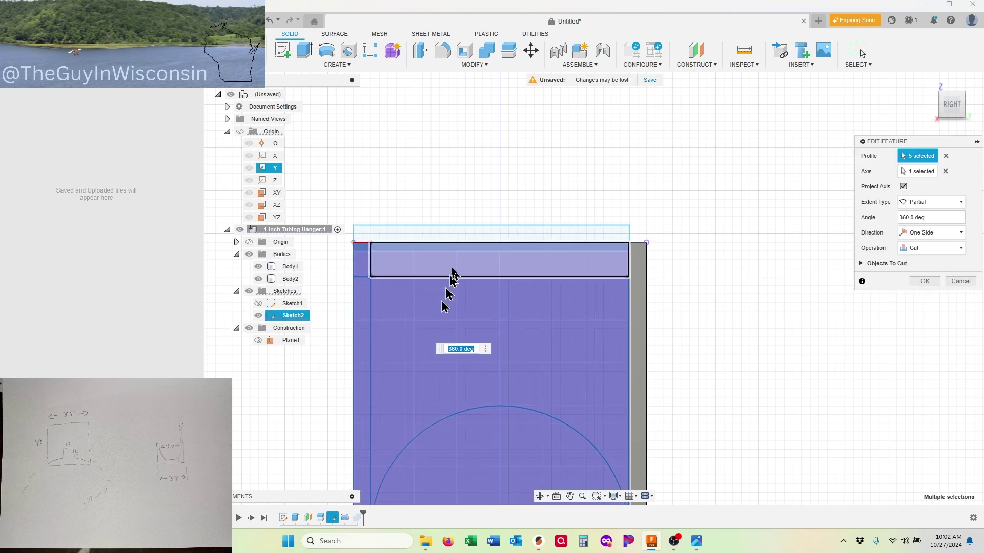
left_click(457, 236)
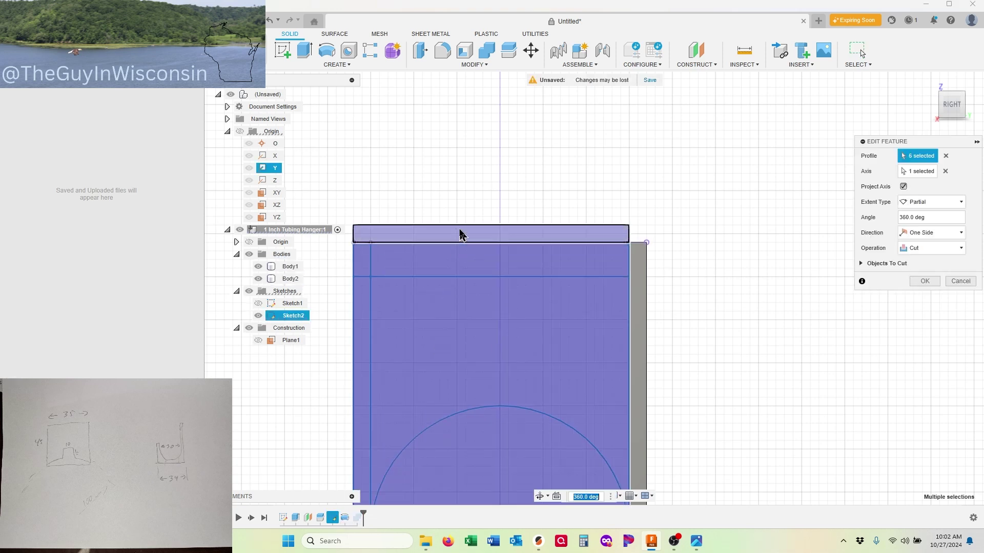
left_click(929, 283)
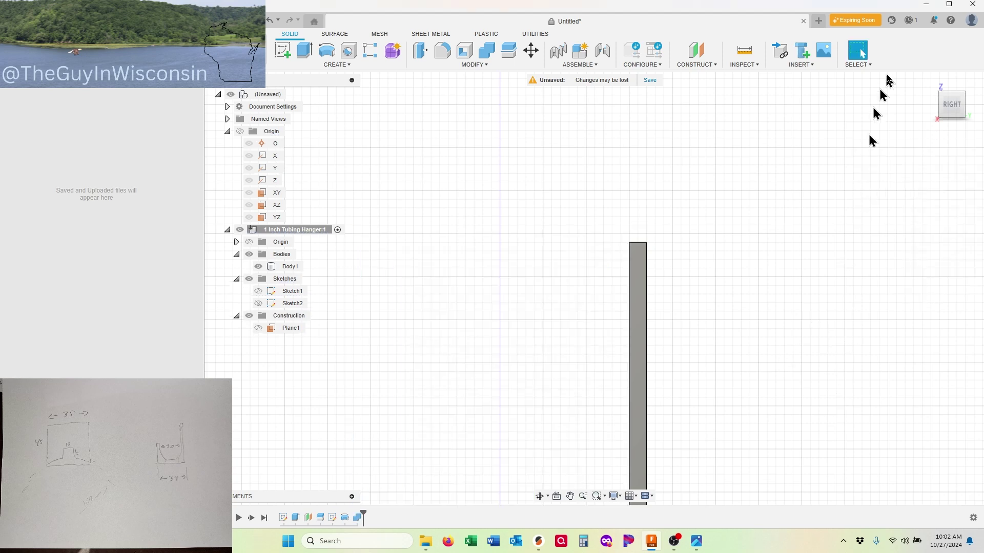
Step: Measure the distance between the back wall's top edge and the front wall's curved top edge in the front view
left_click(928, 81)
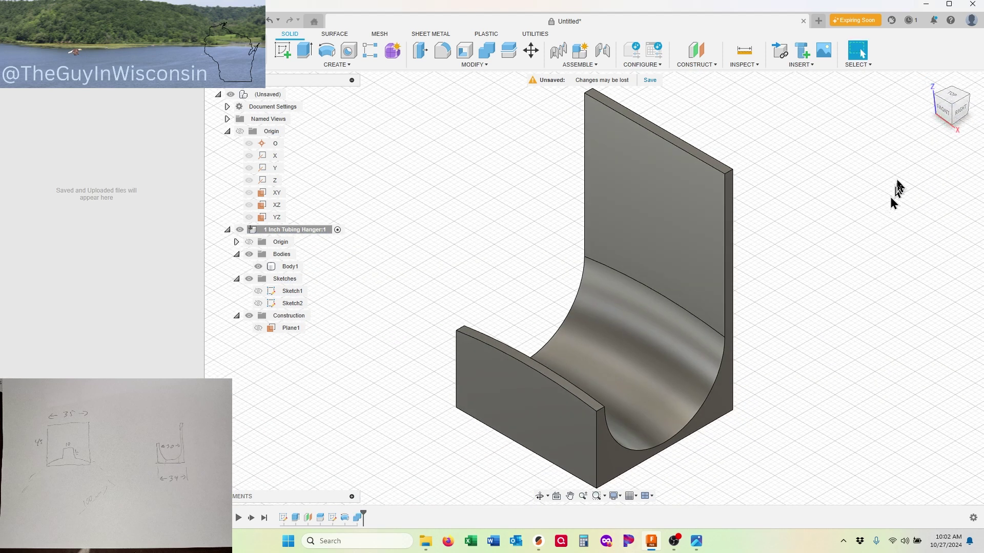
left_click(948, 117)
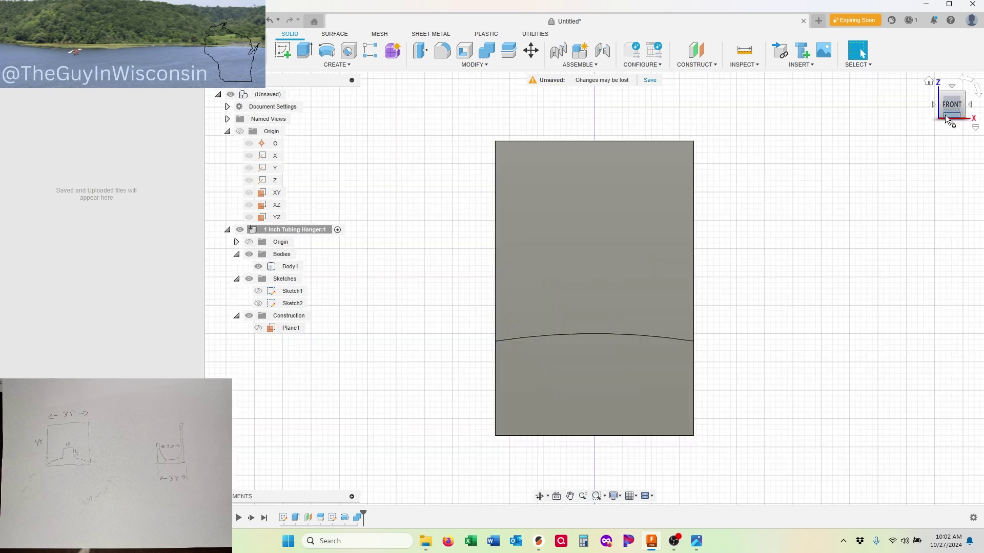
left_click(744, 50)
left_click(611, 142)
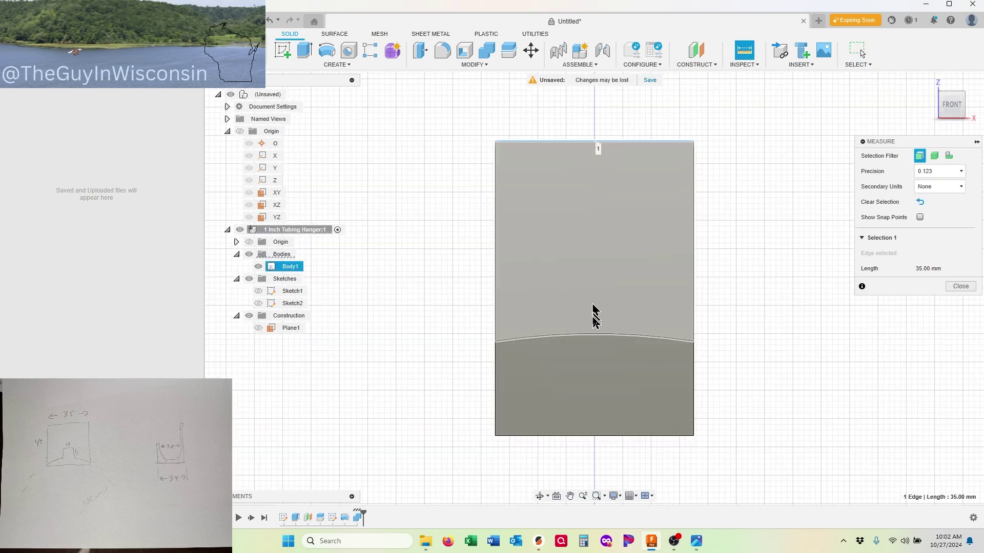
left_click(595, 338)
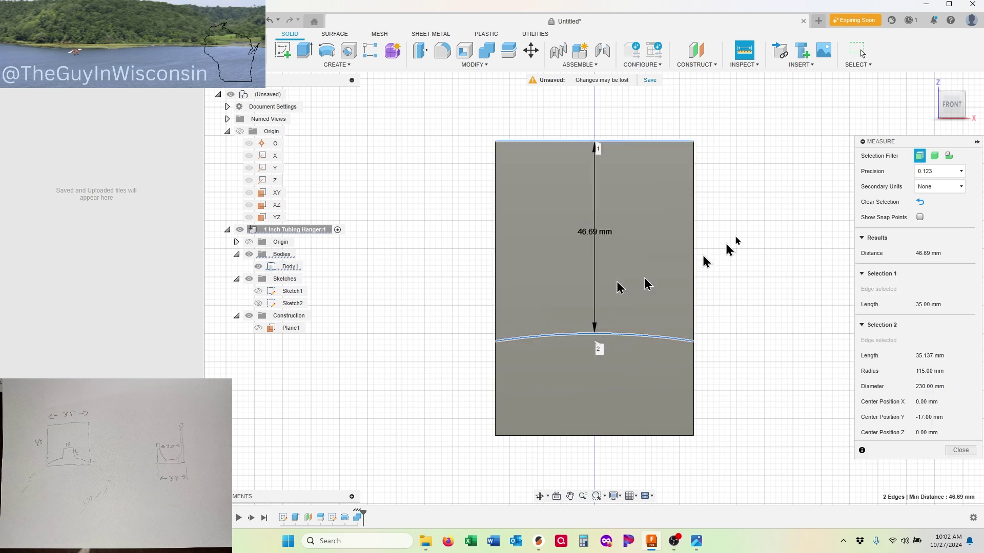
left_click_drag(949, 103, 937, 123)
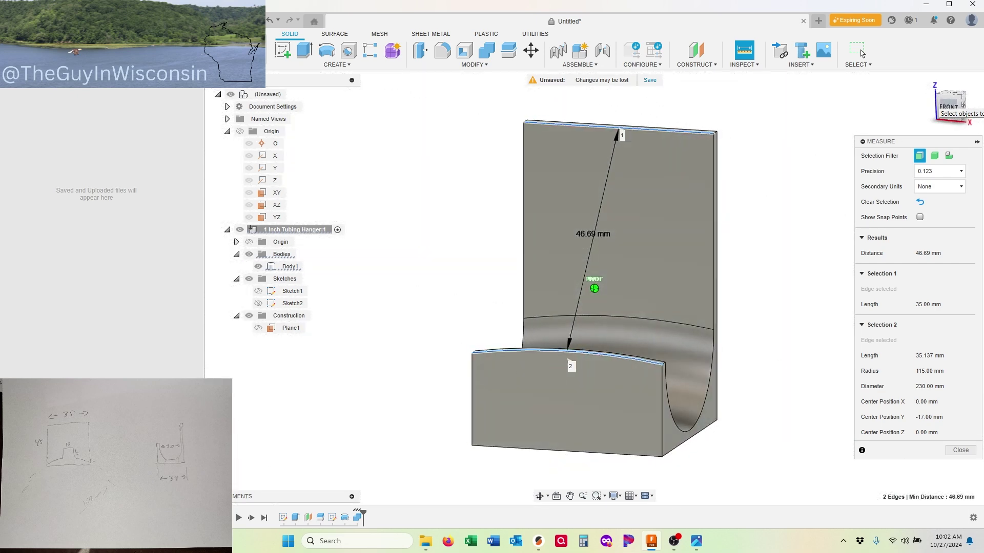
left_click(961, 449)
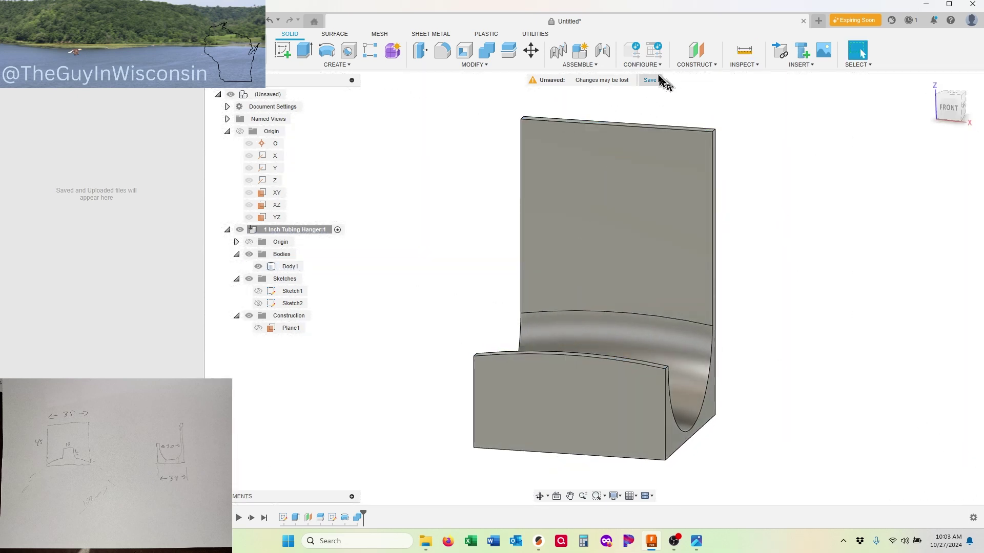
Step: Measure the extended back wall's flat face from its top edge to the channel's curved upper edge
left_click(744, 50)
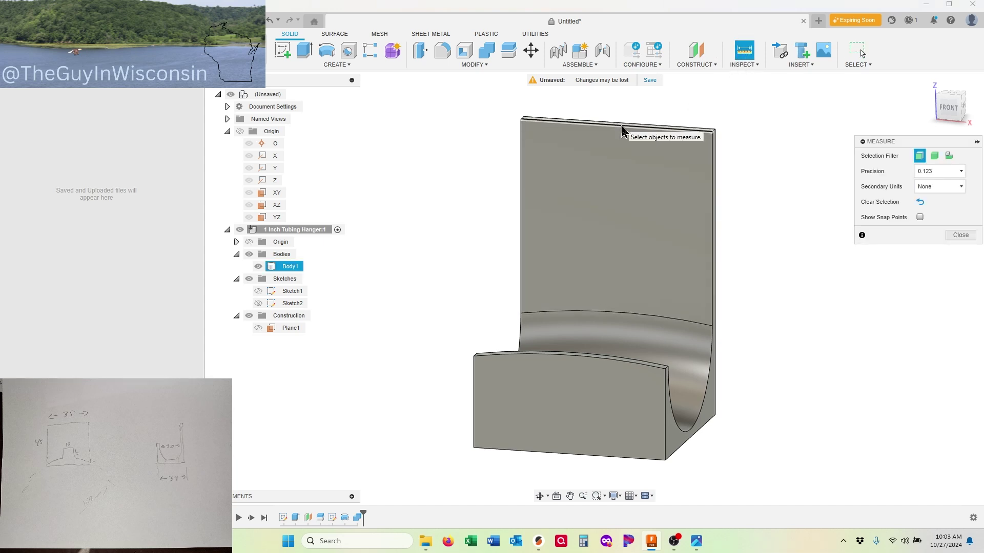
left_click(629, 127)
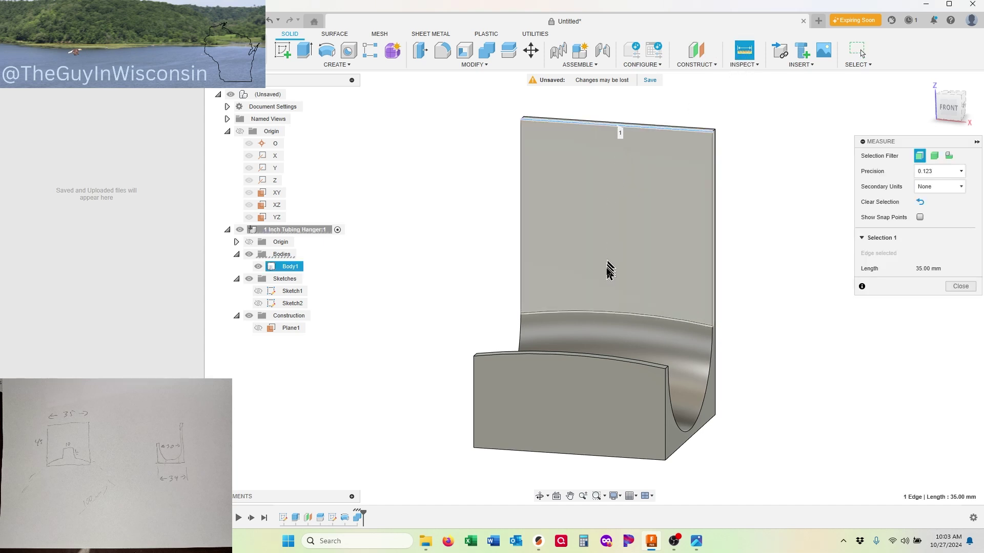
left_click(619, 317)
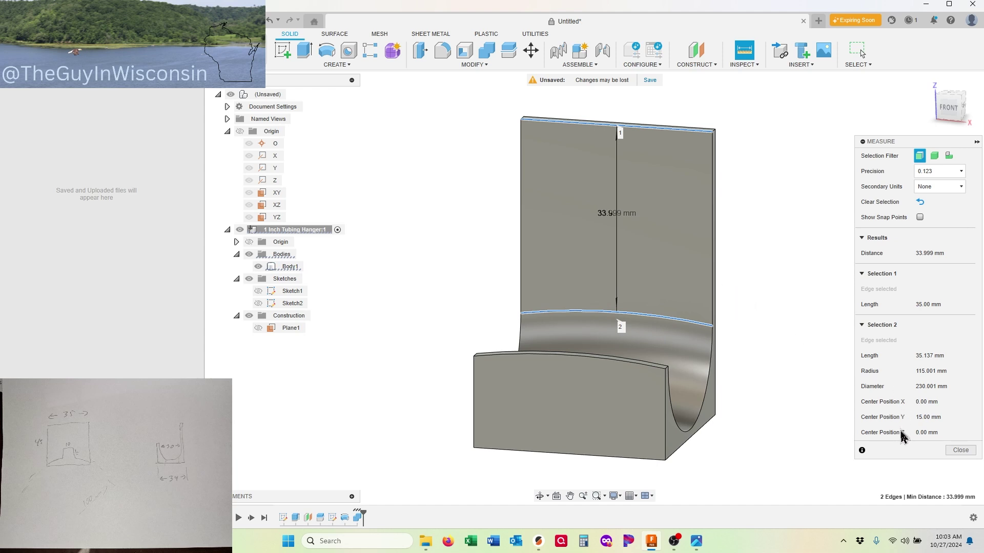
left_click(959, 452)
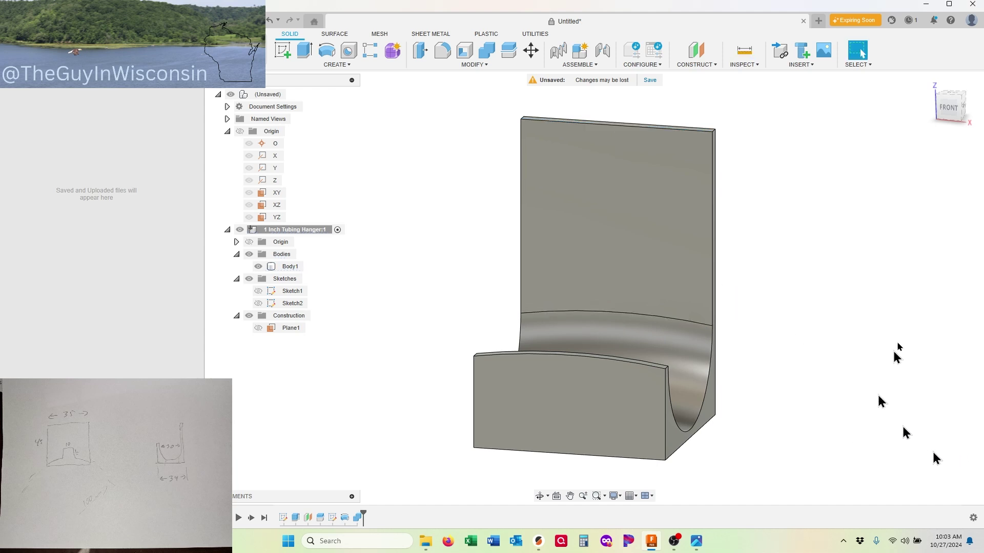
Step: Start a fillet with both side profile edges of the channel and back wall, plus the front wall's inner and outer top edges
mouse_move(950, 111)
left_mouse_down()
mouse_move(920, 91)
mouse_move(961, 105)
mouse_move(963, 121)
mouse_move(972, 109)
mouse_move(941, 111)
left_mouse_up()
left_click(446, 53)
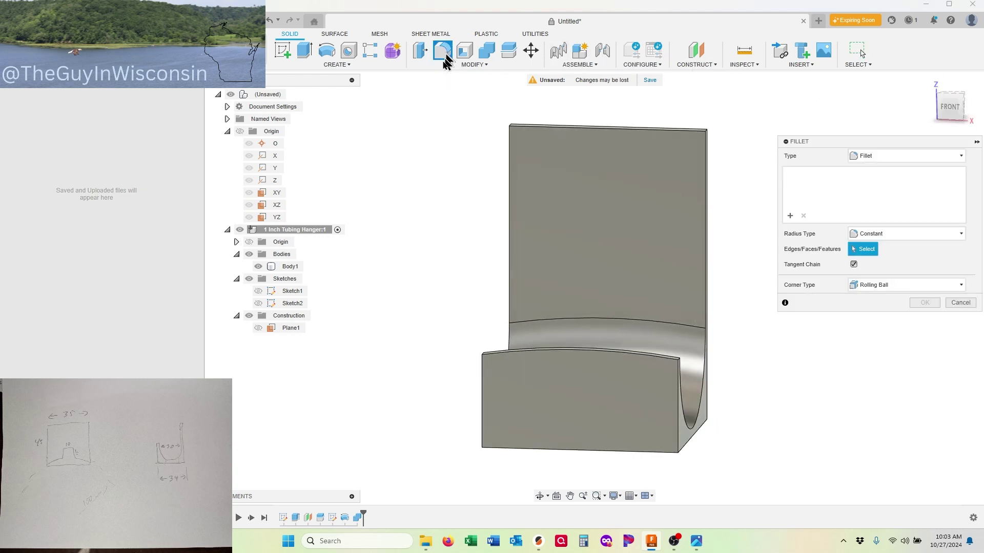
left_click_drag(947, 98, 953, 110)
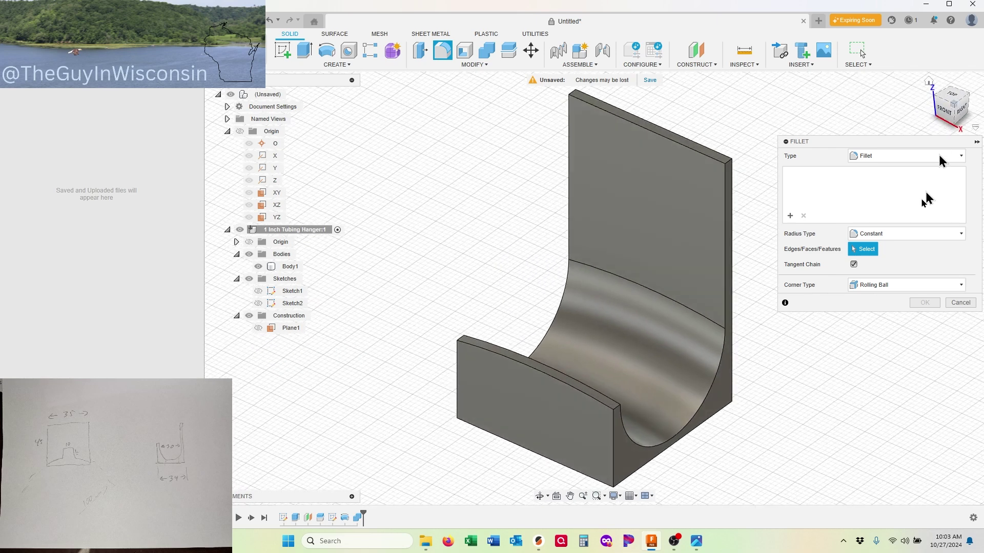
left_click(706, 409)
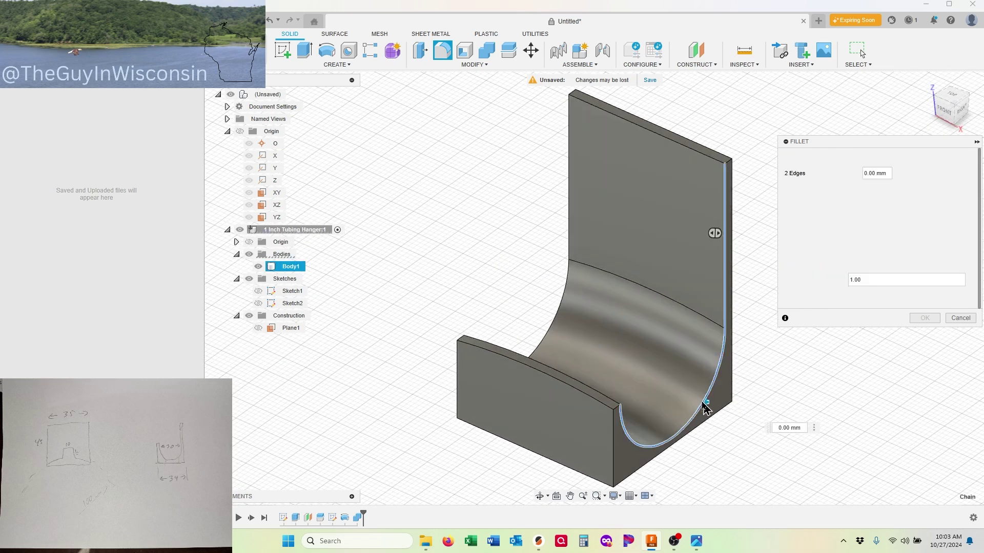
left_click(553, 332)
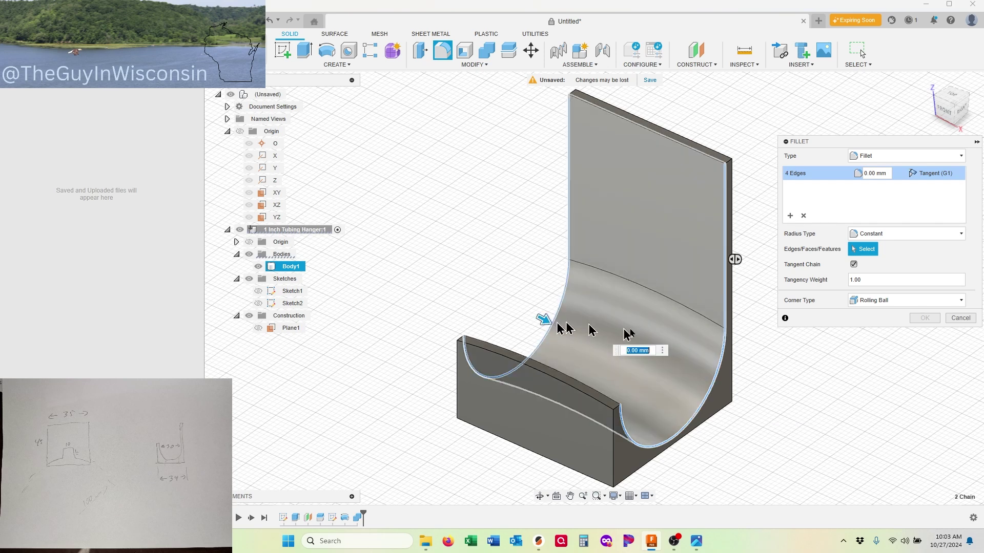
left_click(575, 387)
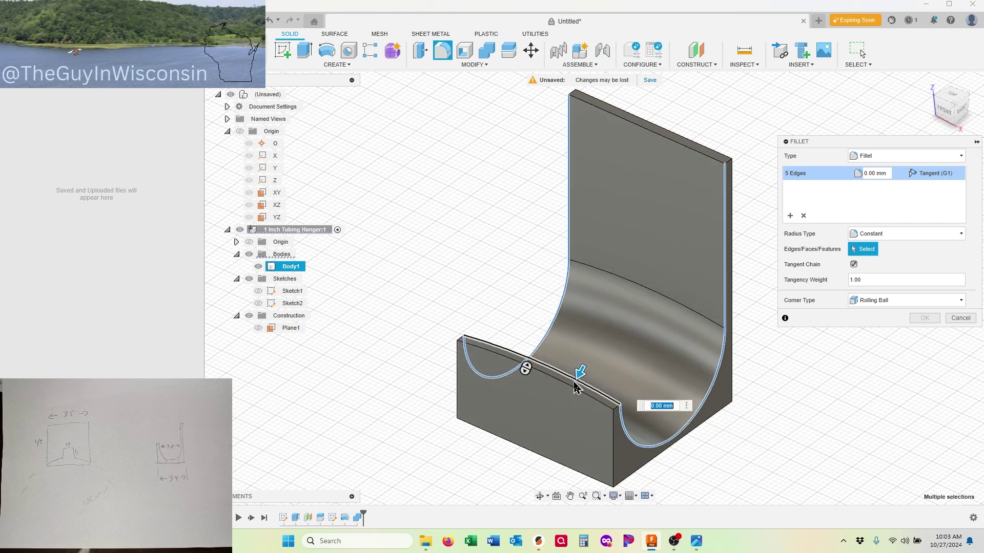
left_click(572, 387)
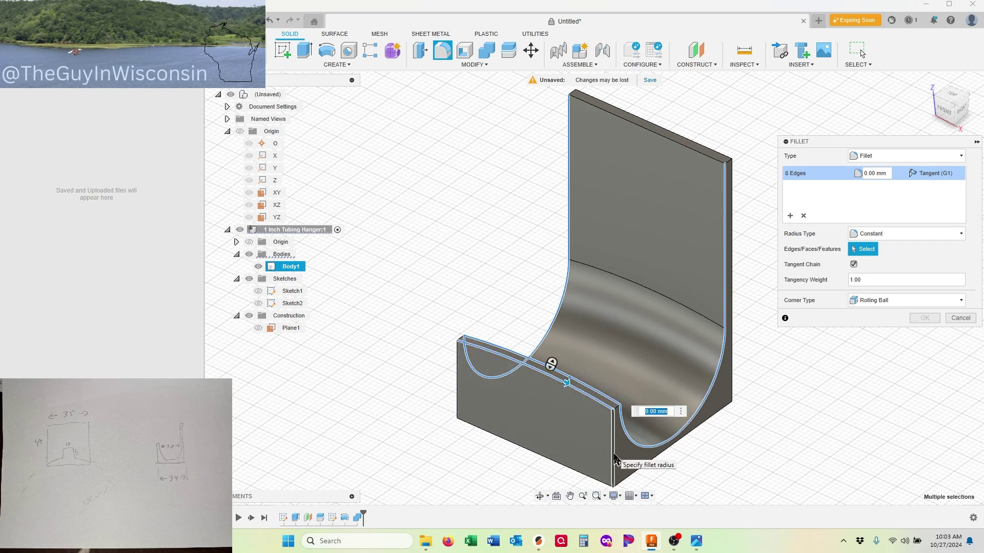
Step: Add the front wall's two outer vertical edges, its bottom edge and the base's right side edge to the fillet selection
left_click(614, 457)
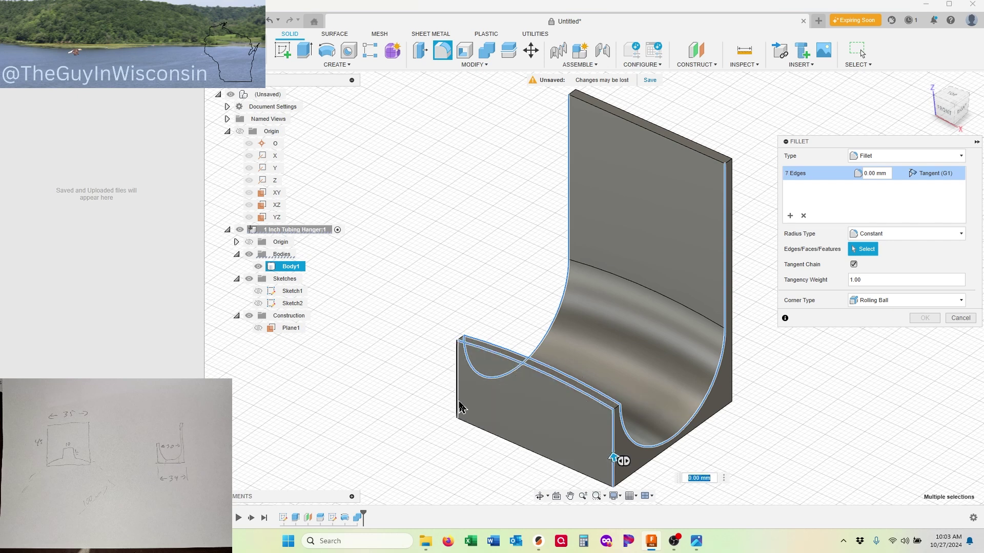
left_click(456, 404)
left_click(484, 433)
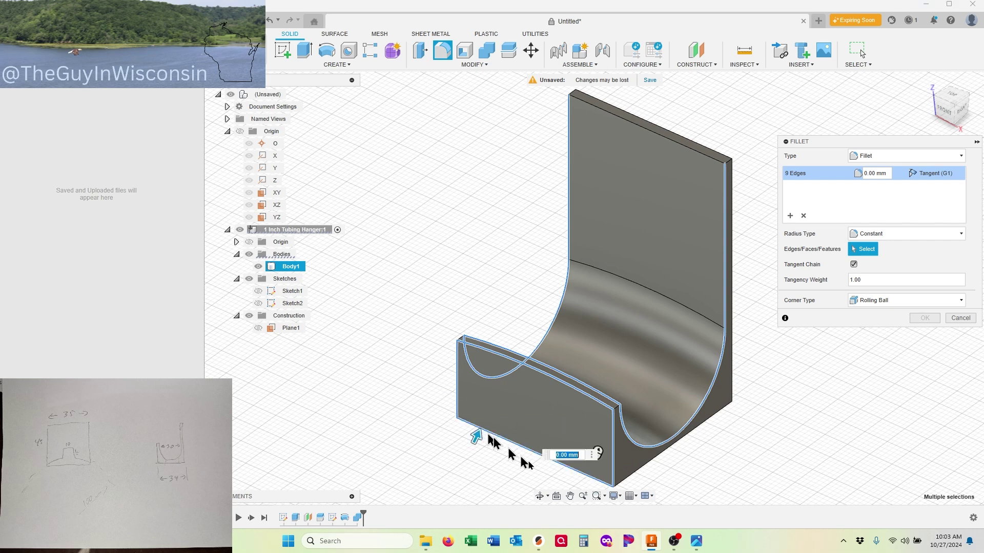
left_click(638, 474)
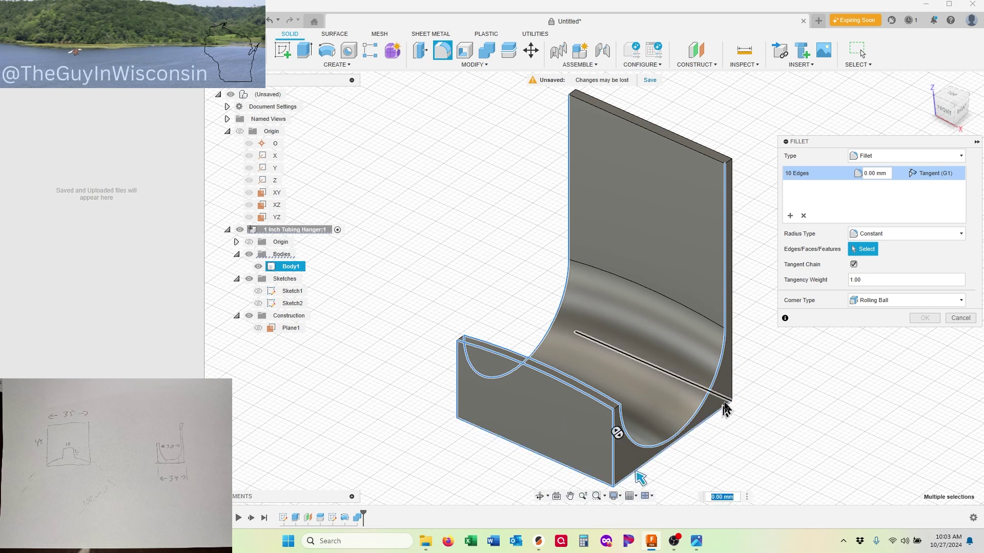
Step: Add the back wall's rear vertical edges and inner top edge and the base's left side edge, and apply the fillet at 1 mm
left_click(731, 393)
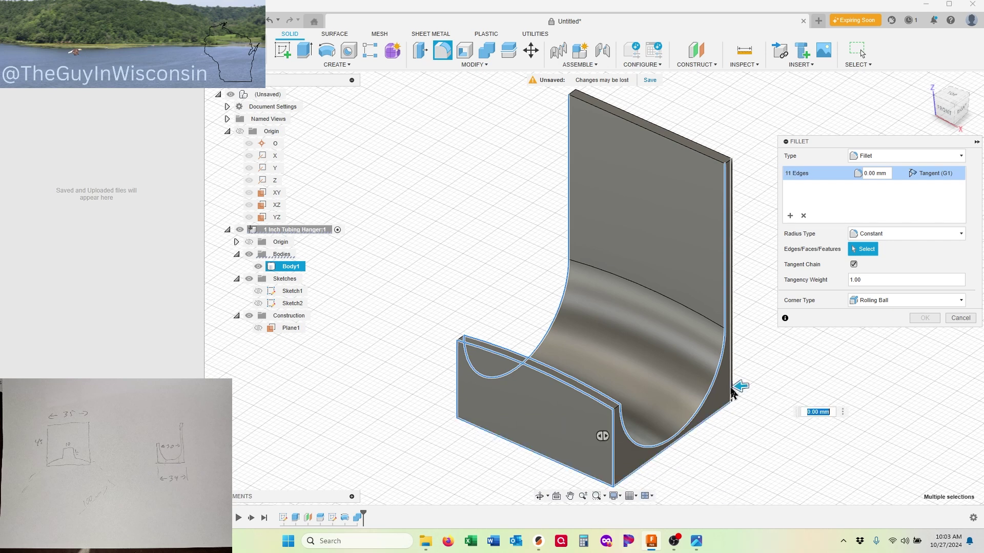
left_click(562, 348)
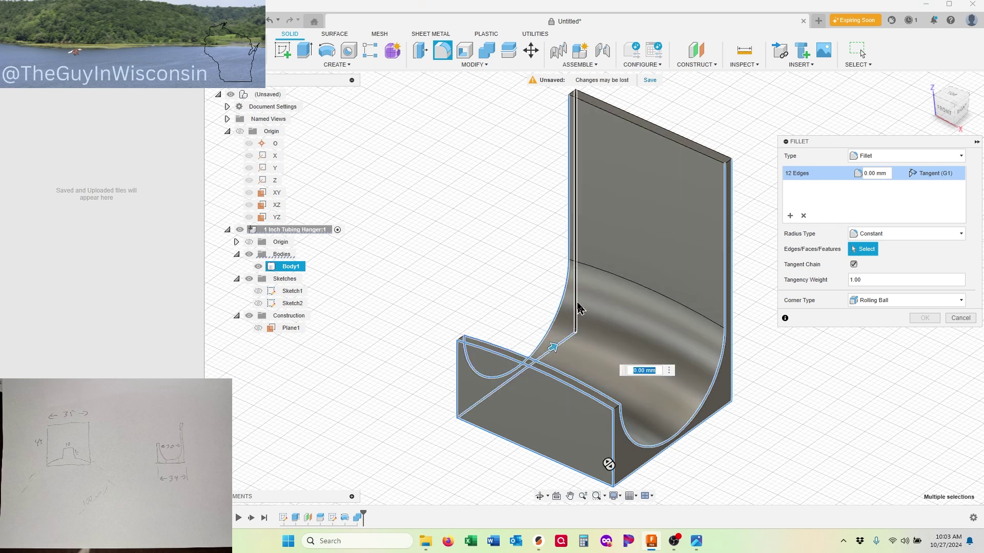
left_click(573, 300)
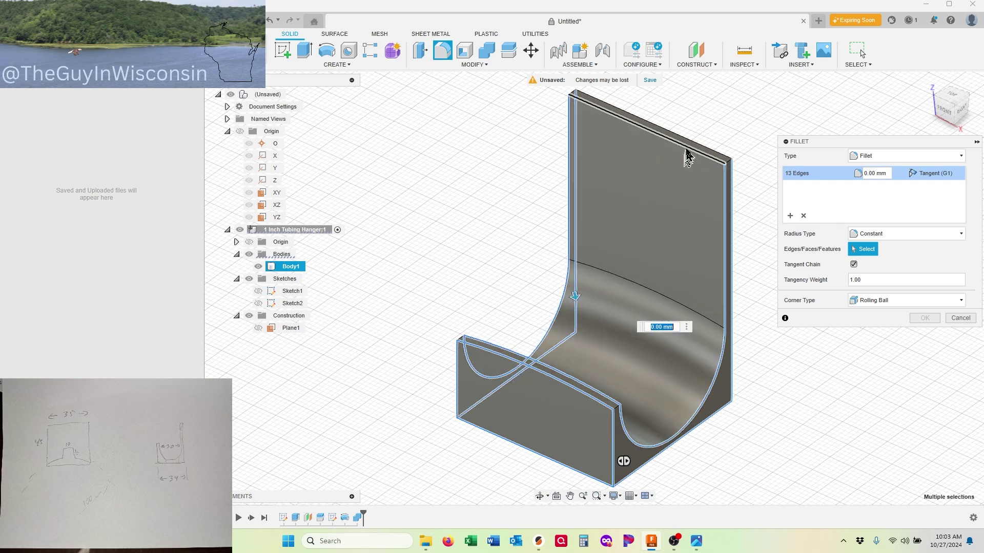
left_click(688, 152)
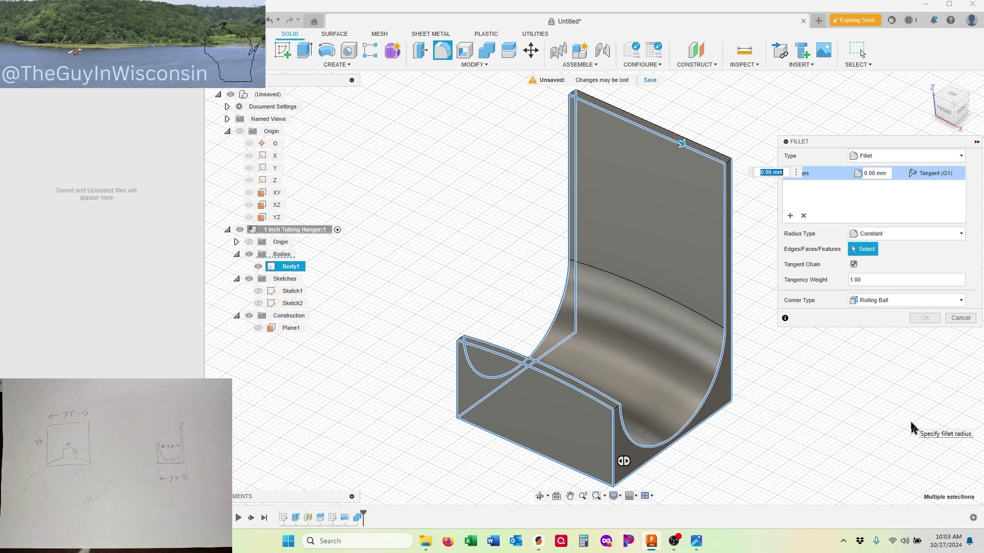
key("Return")
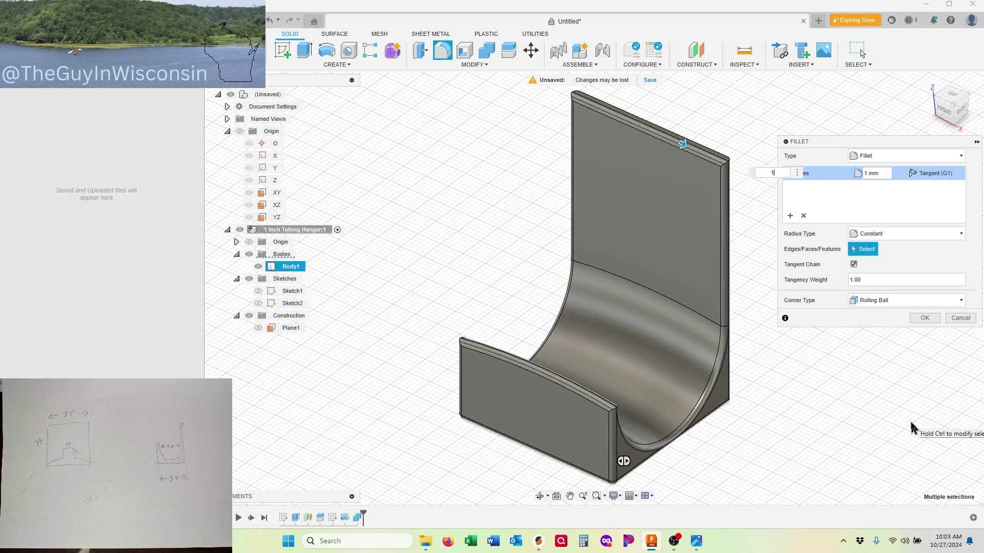
left_click(926, 318)
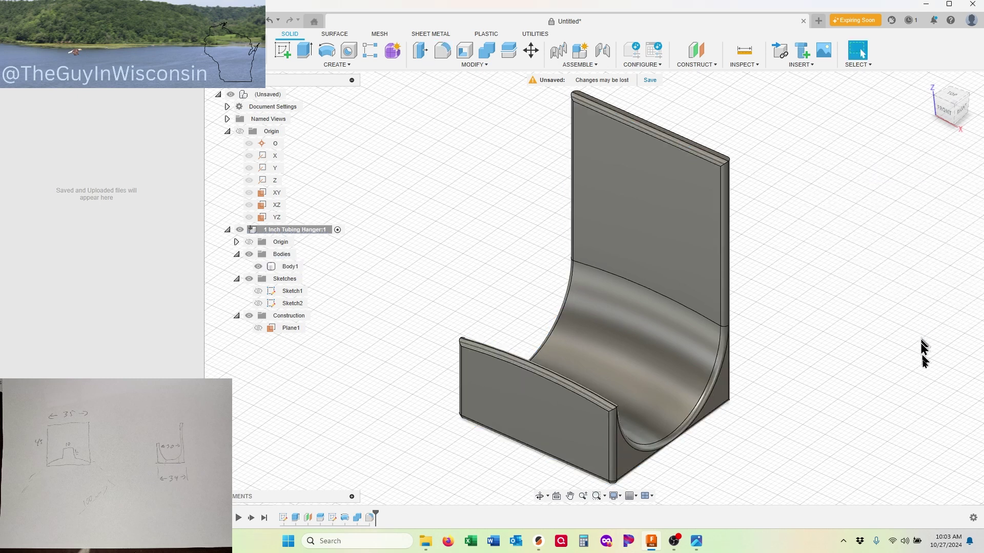
left_click(929, 82)
mouse_move(945, 117)
left_mouse_down()
mouse_move(962, 77)
mouse_move(938, 132)
mouse_move(953, 114)
left_mouse_up()
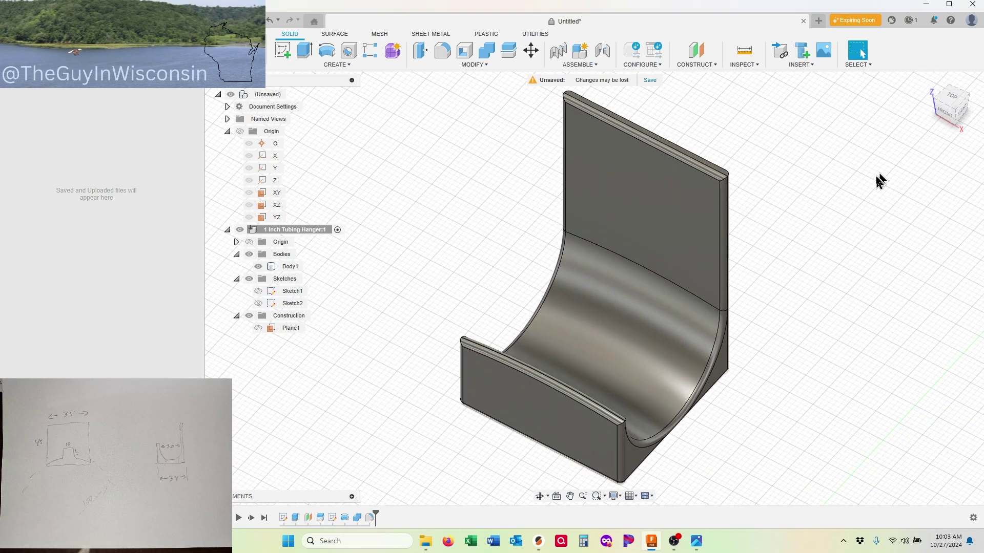